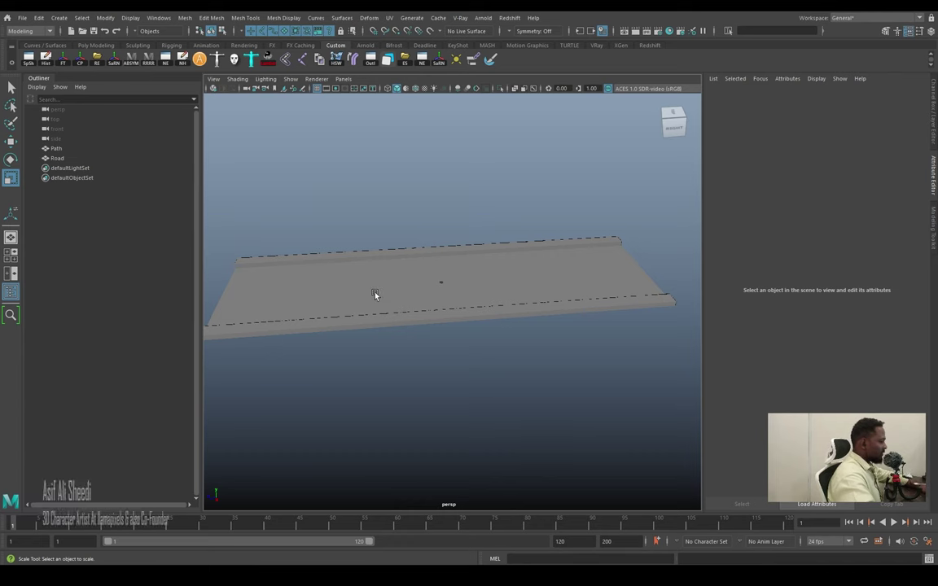
Show the Poly Modeling shelf with its polygon primitive icons.
left_click(89, 45)
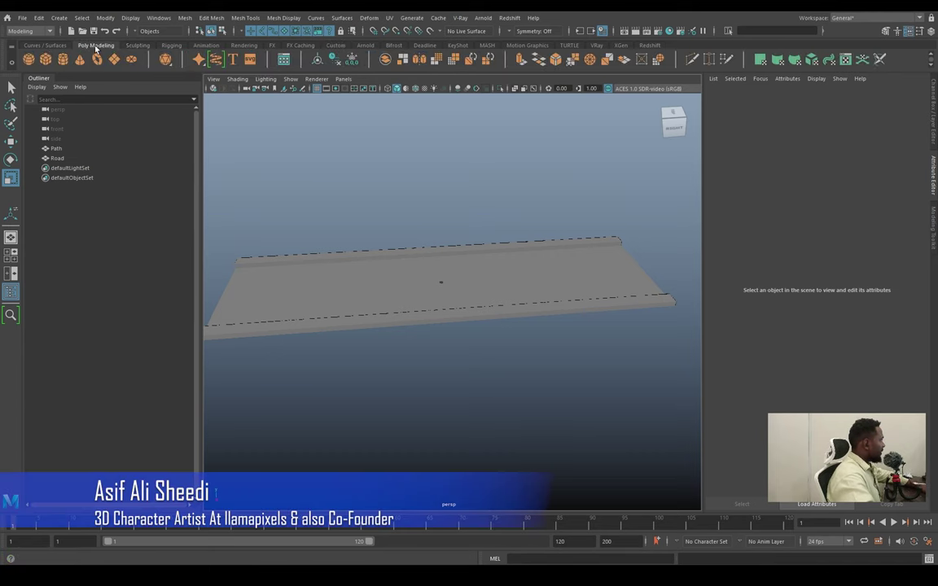
Create a poly cube, raise it above the road and stretch it lengthwise into a body block.
left_click(47, 61)
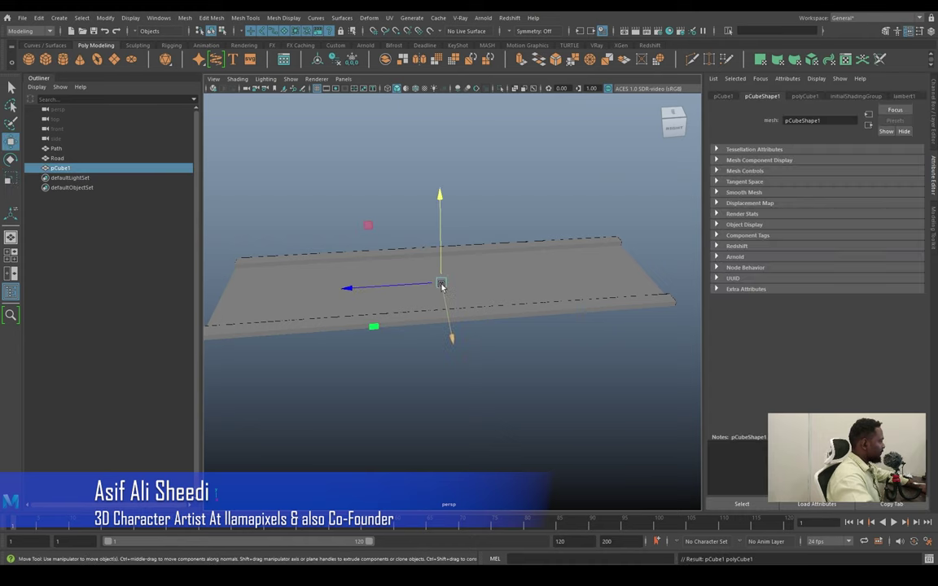
left_click_drag(441, 282, 461, 279)
key("w")
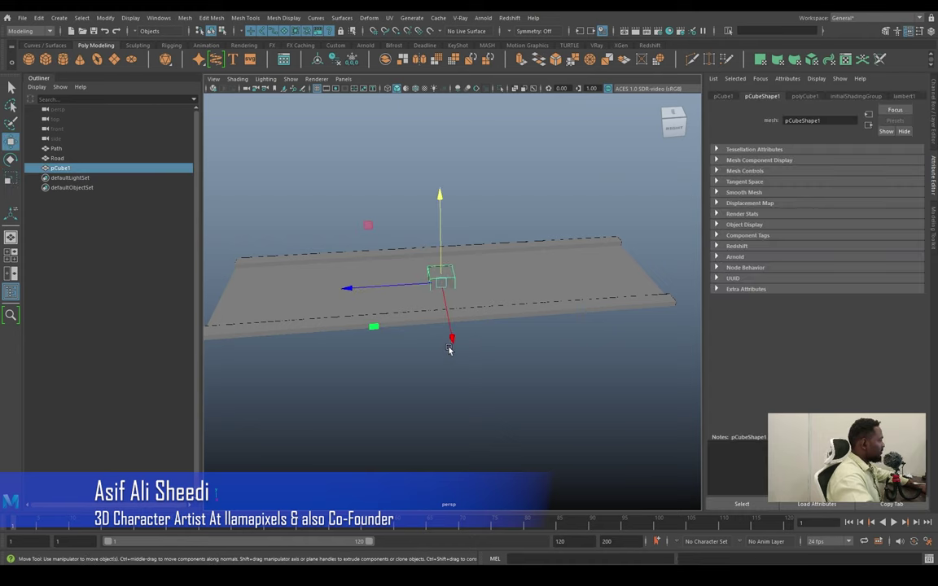
left_click_drag(439, 243, 439, 214)
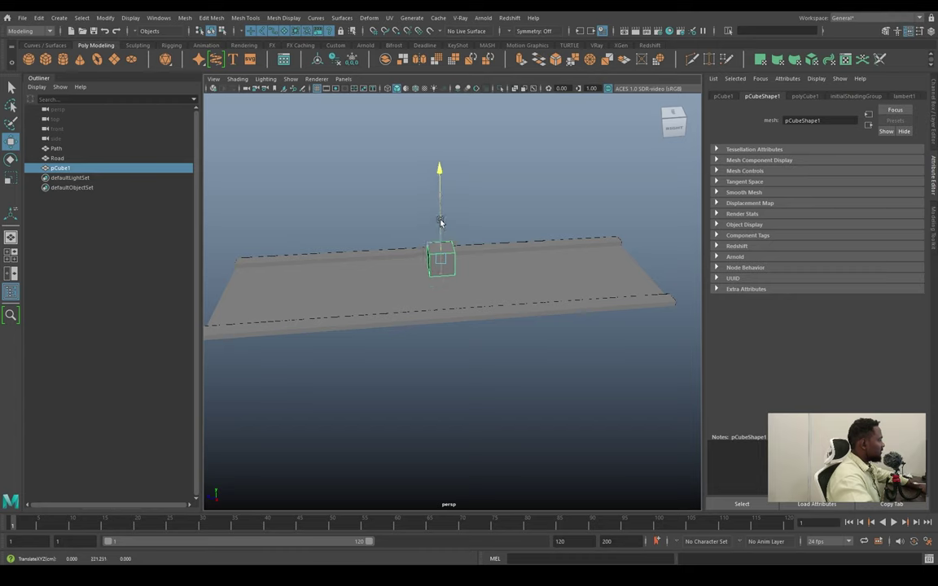
left_click_drag(494, 271, 429, 266, "alt")
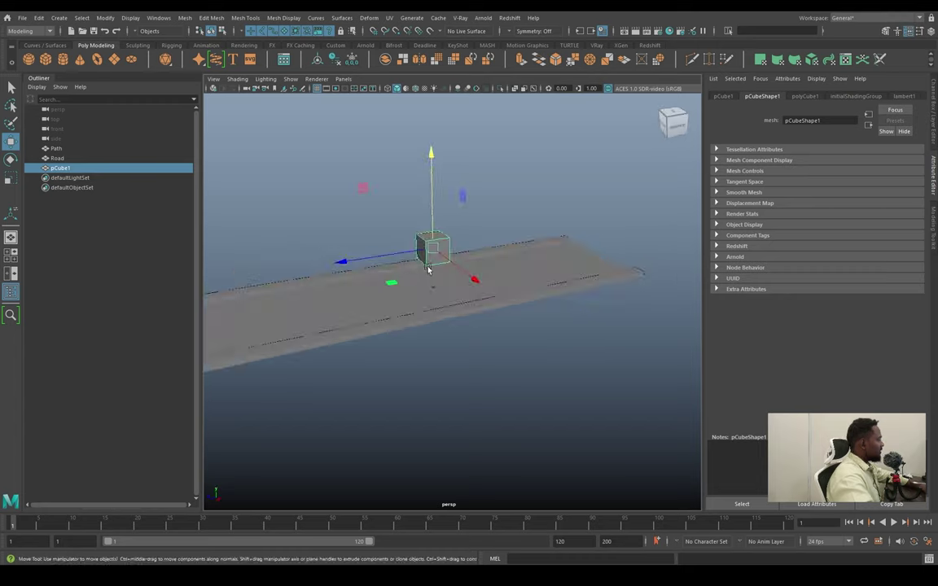
key("r")
mouse_move(348, 261)
left_mouse_down()
mouse_move(239, 276)
mouse_move(470, 279)
left_mouse_up()
key("q")
Insert and bevel an edge loop through the middle, then pull the top edge into a ridge.
key("F11")
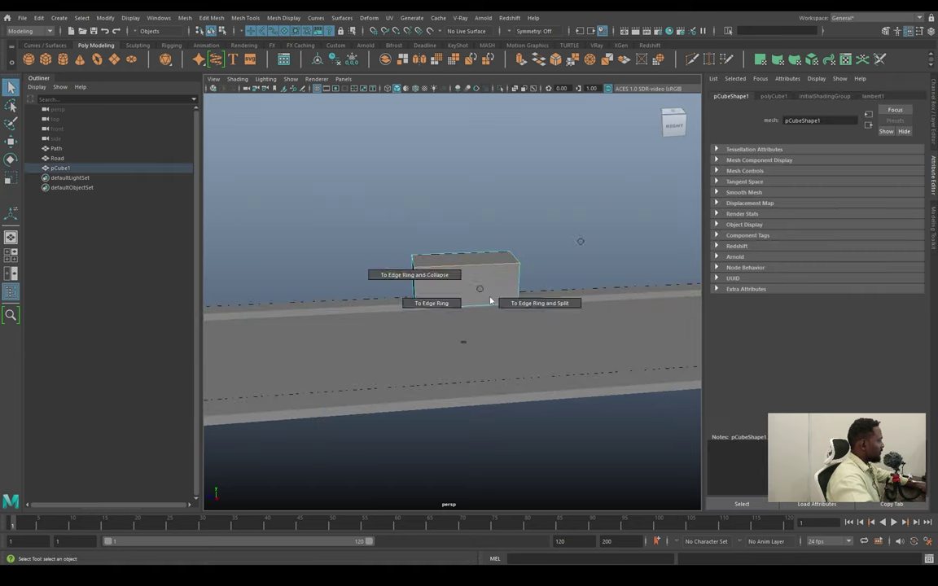
right_click_drag(488, 288, 534, 301, "ctrl")
mouse_move(488, 262)
right_mouse_down("shift")
mouse_move(497, 285)
mouse_move(422, 259)
right_mouse_up("shift")
key("w")
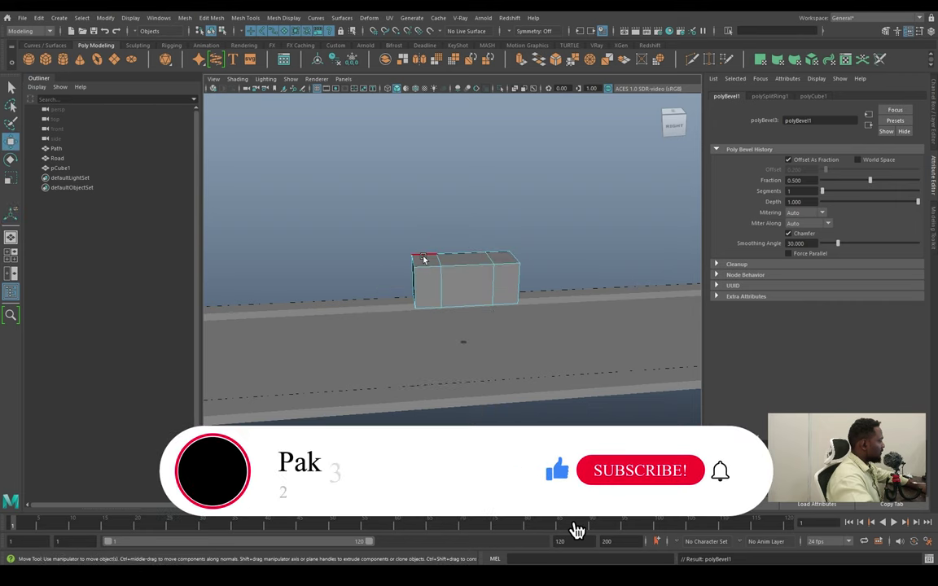
left_click(423, 259)
mouse_move(464, 244)
left_mouse_down()
mouse_move(464, 226)
mouse_move(442, 276)
mouse_move(435, 262)
left_mouse_up()
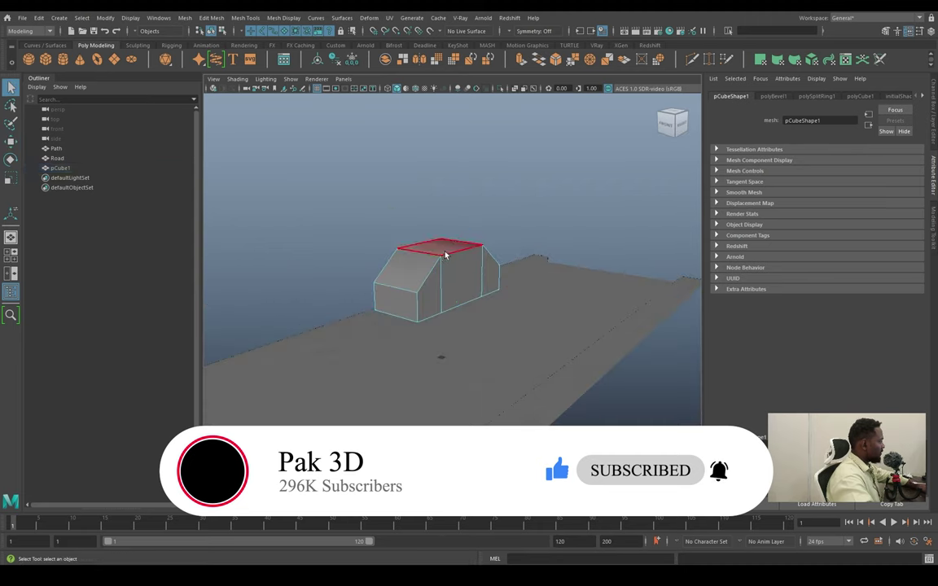
Shrink the top face to slope the roof and extend the left end face into the nose.
left_click(440, 246)
key("r")
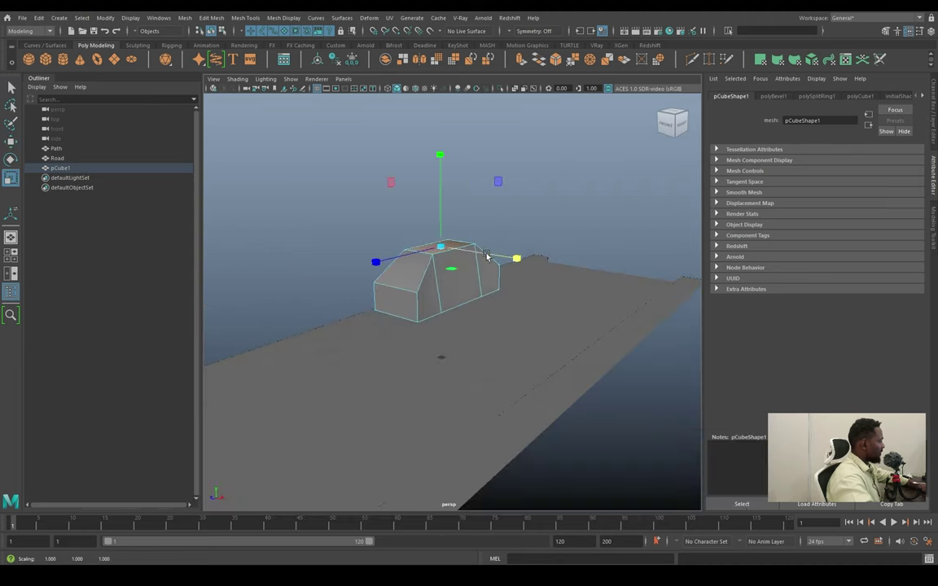
mouse_move(431, 269)
left_mouse_down("alt")
mouse_move(446, 286)
mouse_move(458, 258)
mouse_move(439, 265)
left_mouse_up("alt")
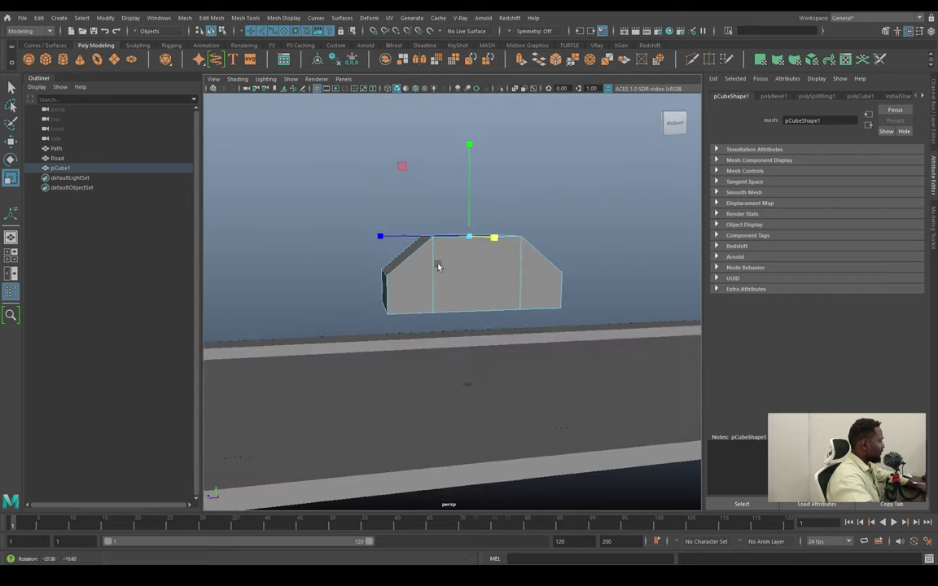
left_click(378, 294)
key("w")
left_click_drag(369, 294, 334, 293)
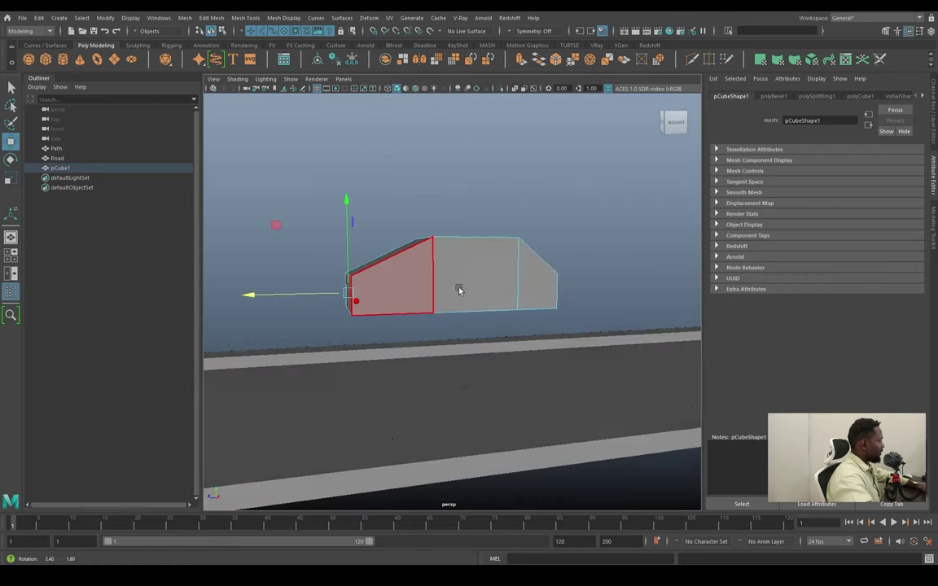
right_click_drag(492, 240, 485, 260)
Lower the car body onto the road and clear the selection.
left_click(439, 260)
key("w")
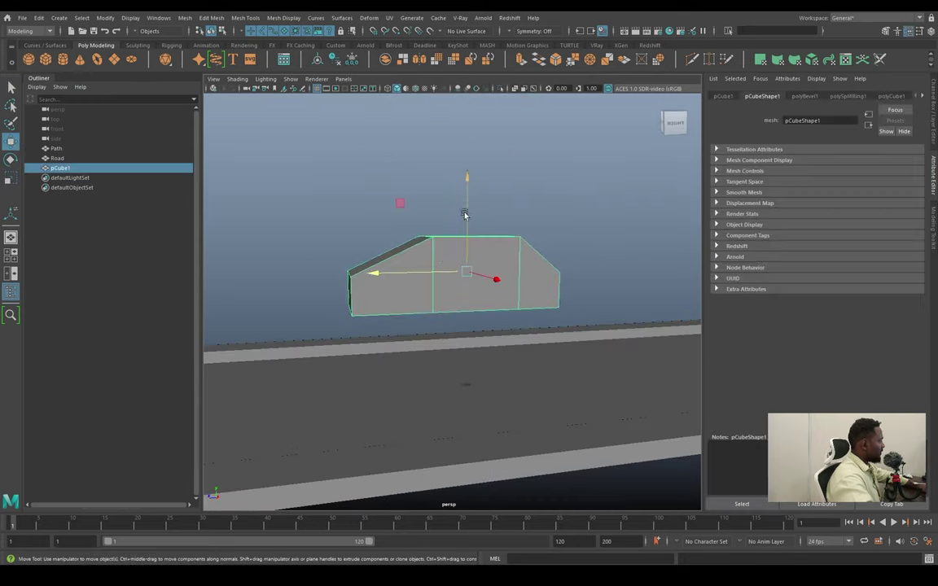
mouse_move(464, 214)
left_mouse_down()
mouse_move(474, 279)
mouse_move(561, 274)
mouse_move(580, 255)
mouse_move(425, 310)
mouse_move(445, 297)
left_mouse_up()
left_click(580, 255)
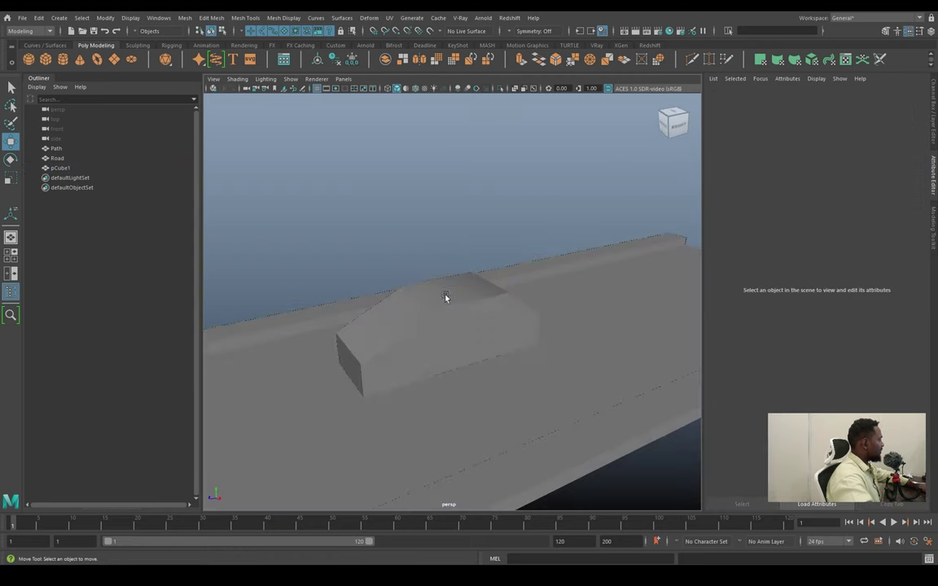
left_click(445, 298)
left_click(351, 203)
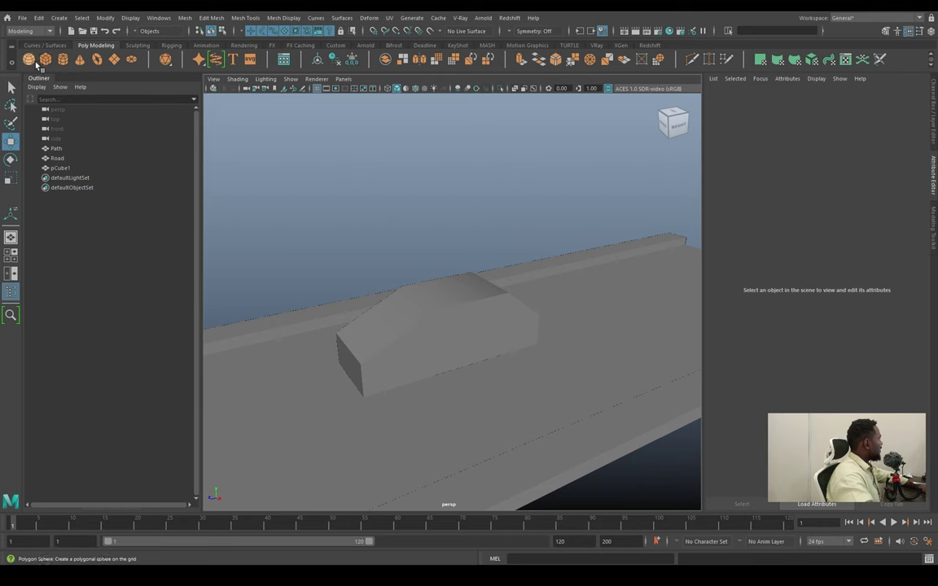
Create a poly cylinder for the wheel, turn it onto its side and scale it up.
left_click(62, 60)
key("r")
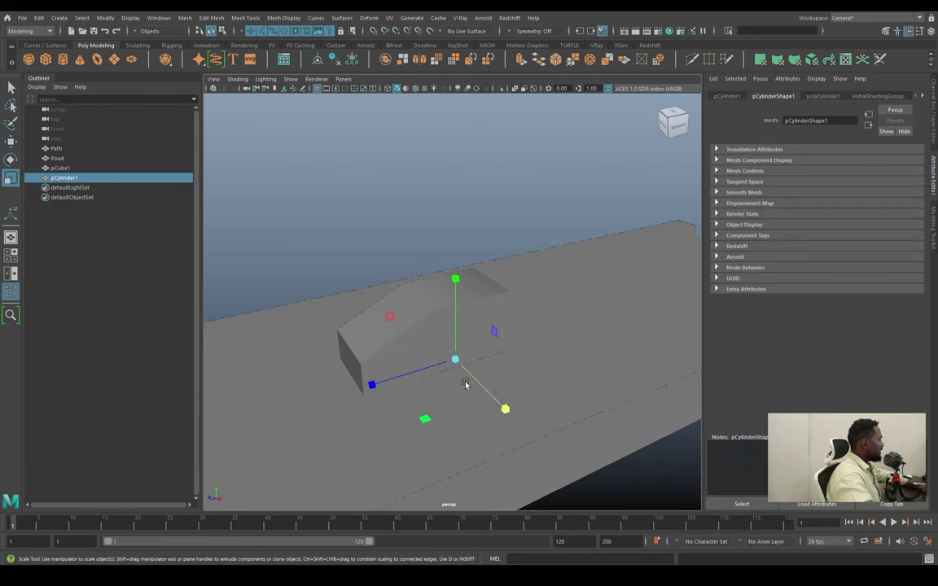
mouse_move(455, 359)
left_mouse_down()
mouse_move(474, 358)
mouse_move(490, 316)
mouse_move(506, 434)
left_mouse_up()
key("e")
key("ctrl+a")
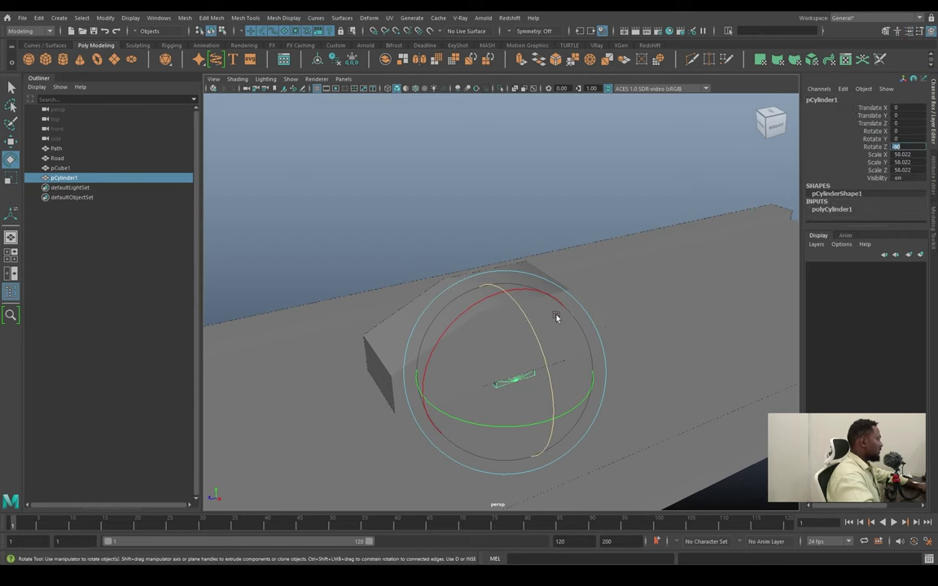
left_click_drag(557, 314, 458, 428, "alt")
key("r")
mouse_move(487, 389)
left_mouse_down()
mouse_move(529, 392)
mouse_move(515, 397)
mouse_move(777, 338)
left_mouse_up()
key("w")
key("ctrl+z")
Set the cylinder's Subdivisions Axis to 8 and move it toward the car's front.
left_click(831, 209)
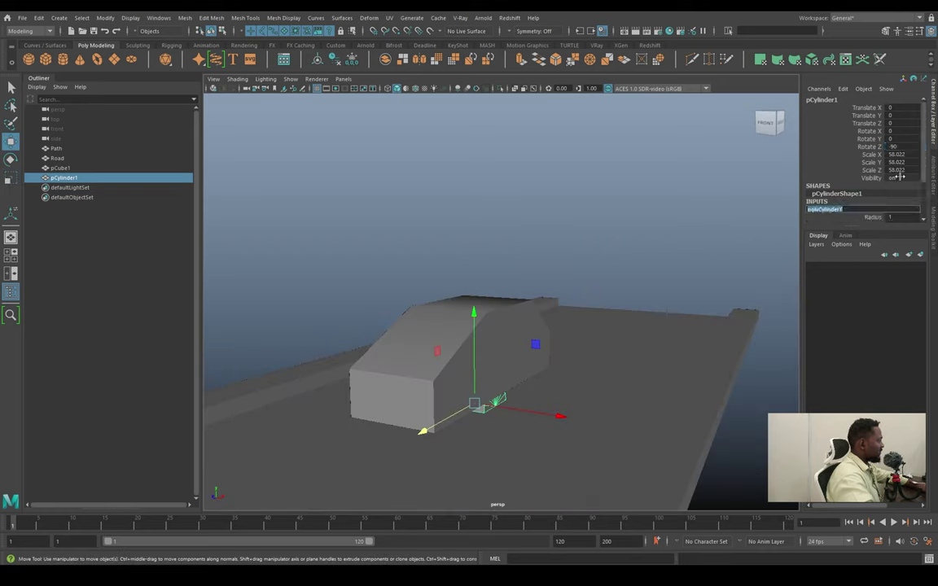
double_click(895, 179)
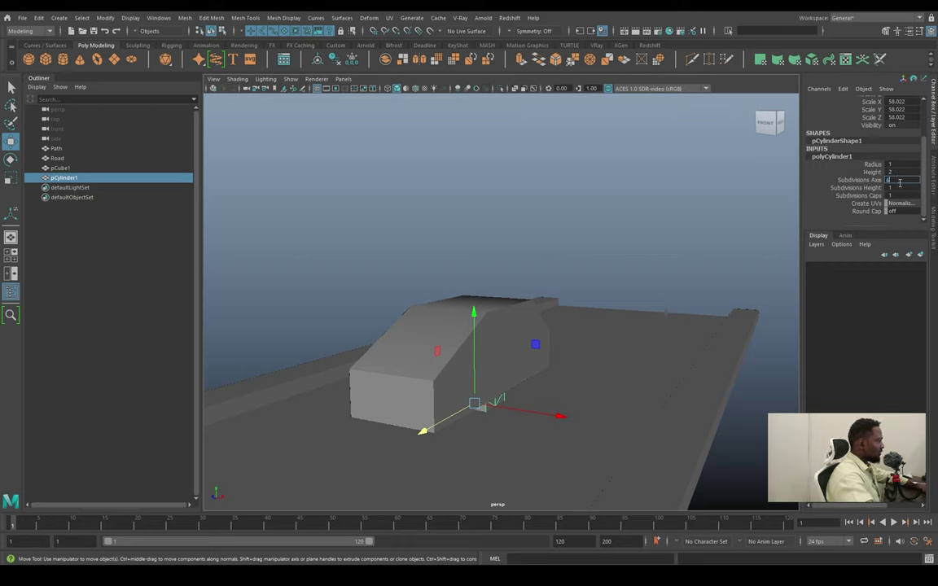
left_click(862, 180)
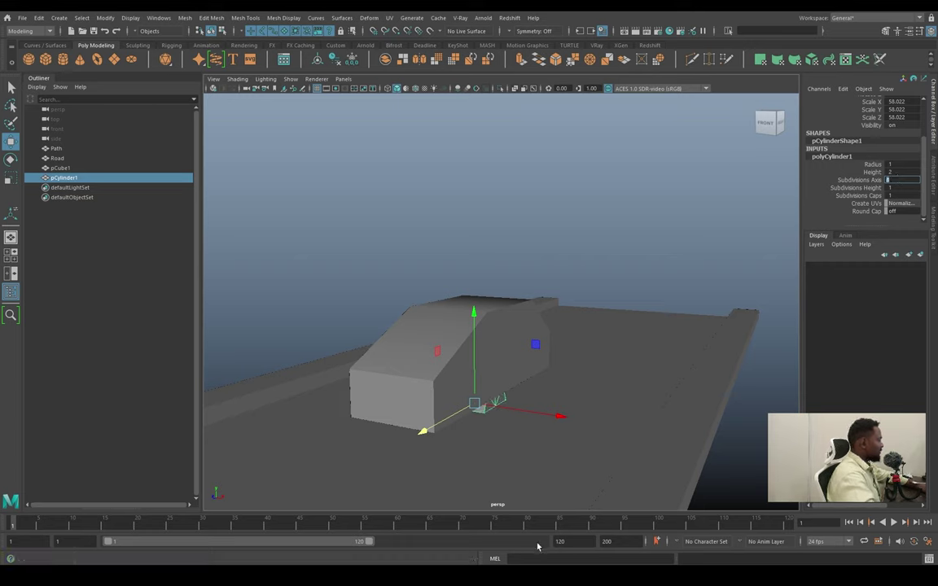
left_click_drag(432, 425, 352, 466)
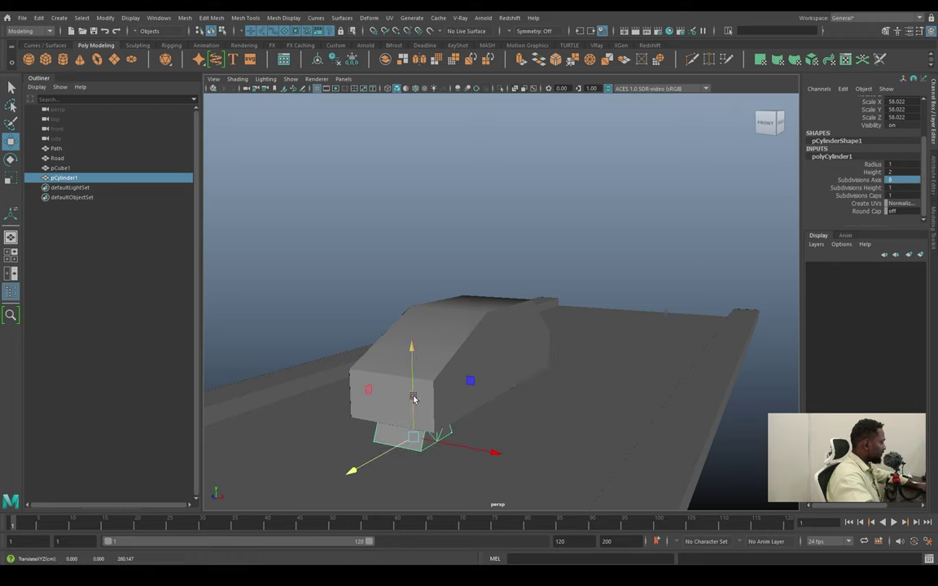
left_click_drag(412, 398, 415, 350)
mouse_move(465, 394)
left_mouse_down()
mouse_move(524, 425)
mouse_move(540, 386)
left_mouse_up()
Set the wheel radius to 0.71 and centre it at Translate X 0.
key("r")
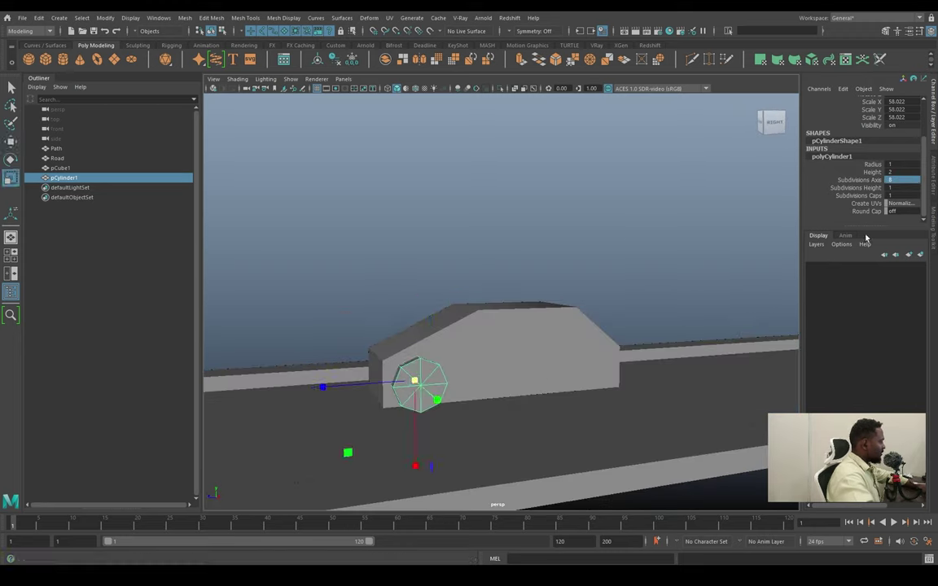
left_click(872, 164)
middle_click_drag(614, 263, 601, 263)
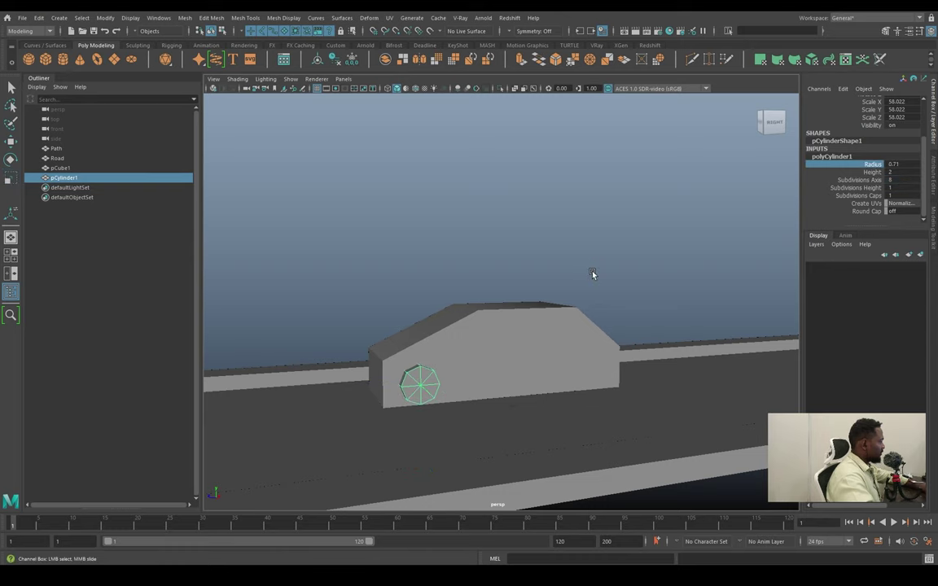
key("w")
left_click_drag(592, 274, 567, 272, "alt")
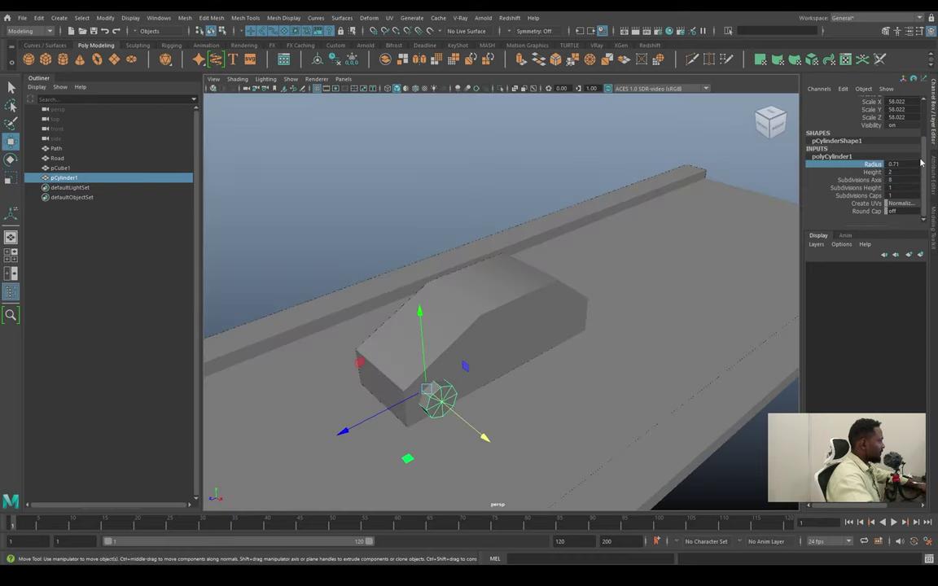
left_click_drag(921, 162, 926, 118)
mouse_move(521, 277)
left_mouse_down("alt")
mouse_move(412, 274)
mouse_move(570, 245)
left_mouse_up("alt")
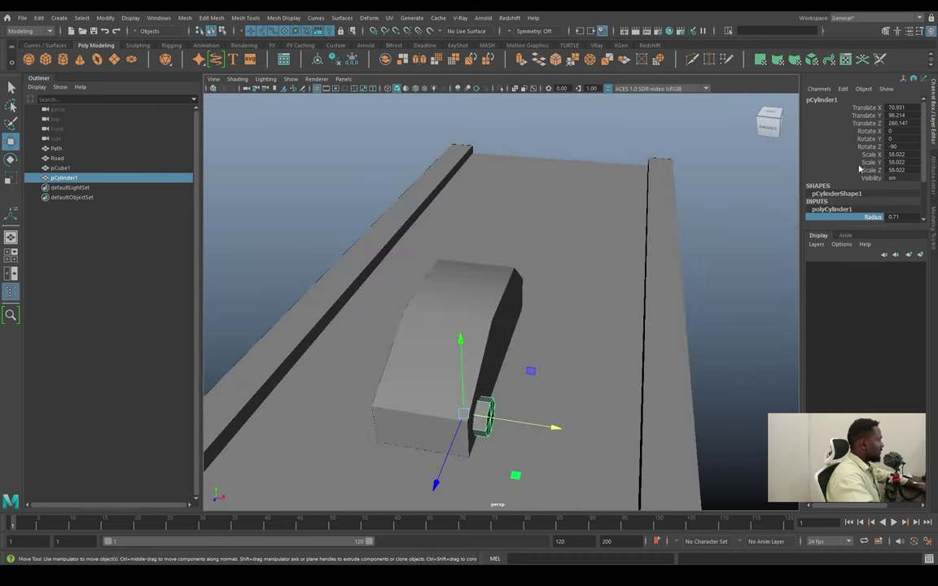
left_click(899, 109)
type("0")
key("Return")
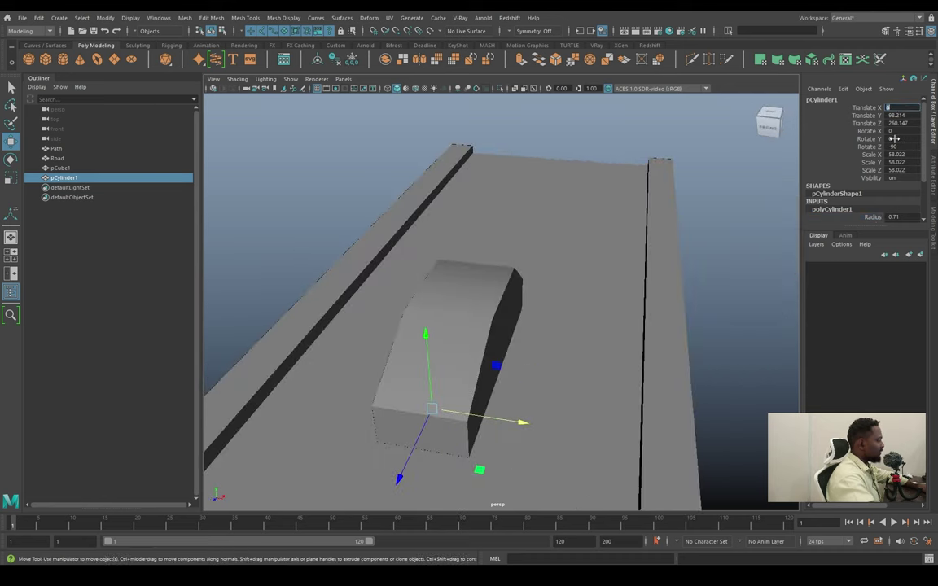
Stretch the wheel across the car's width and lower it to wheel height.
scroll(571, 330, "down", 3)
key("r")
left_click_drag(523, 417, 642, 429)
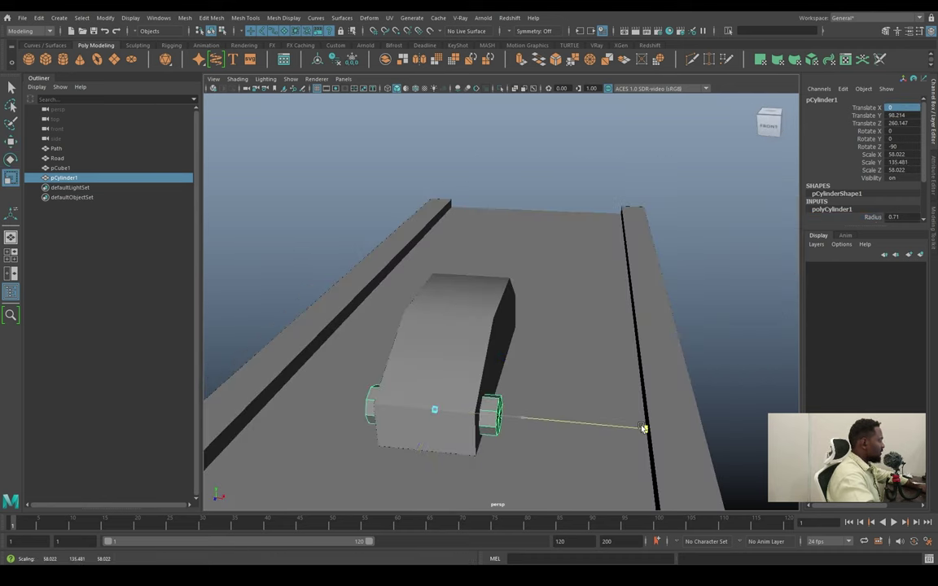
key("w")
left_click_drag(470, 407, 385, 379, "alt")
mouse_move(408, 340)
left_mouse_down()
mouse_move(409, 366)
mouse_move(593, 370)
mouse_move(549, 376)
mouse_move(542, 391)
mouse_move(413, 380)
mouse_move(530, 381)
mouse_move(457, 381)
mouse_move(483, 381)
left_mouse_up()
Duplicate the wheel for the rear and check the body and both wheels from several angles.
key("ctrl+d")
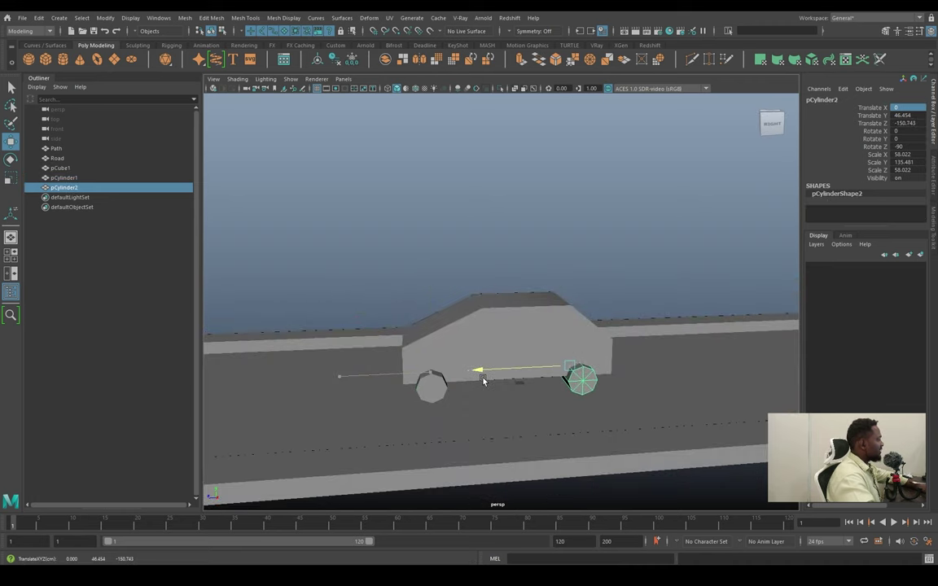
left_click(492, 277)
left_click(438, 394)
left_click_drag(437, 394, 594, 373, "alt")
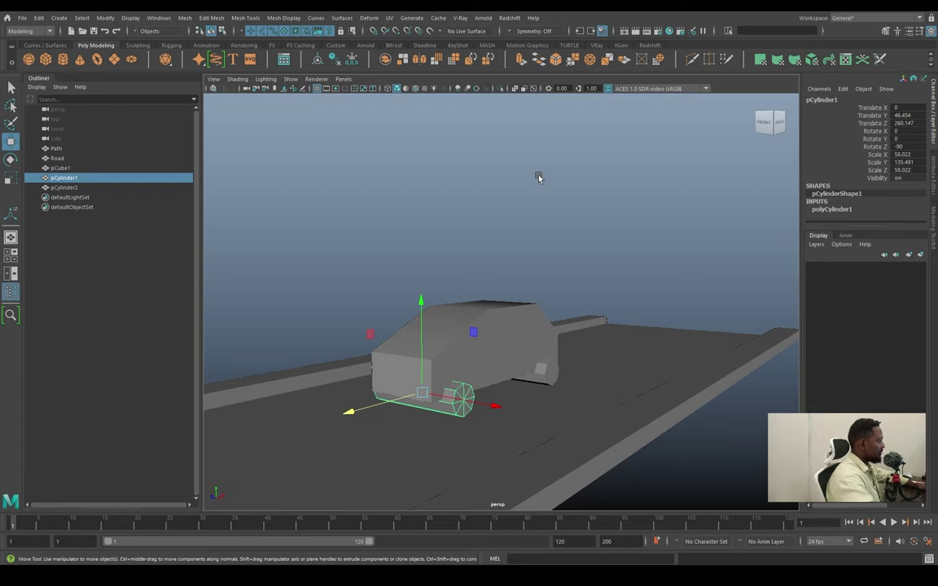
left_click(476, 269)
left_click(490, 329)
left_click_drag(477, 400, 553, 403, "alt")
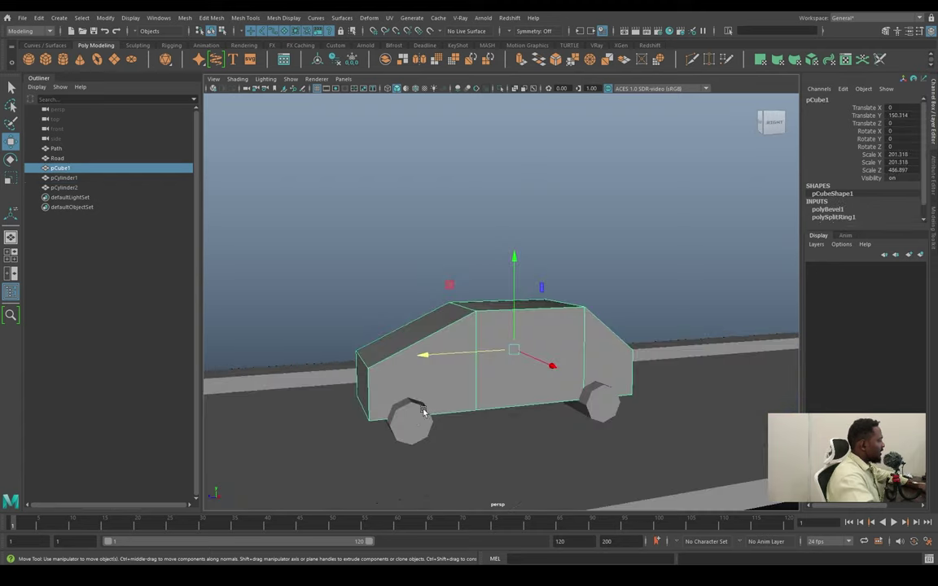
left_click(407, 425)
left_click(601, 399)
left_click(423, 396)
left_click(410, 416)
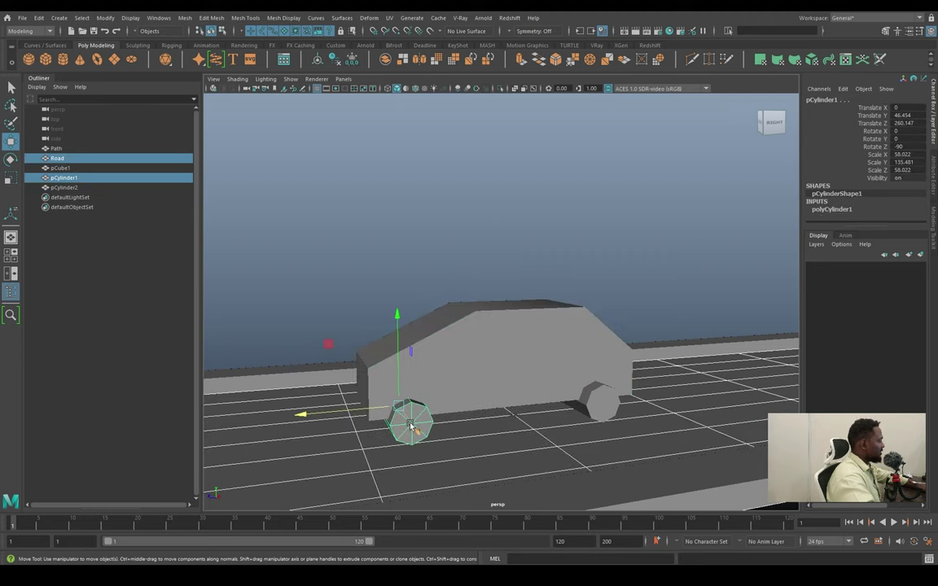
left_click(481, 362)
Delete the Path and Road objects from the Outliner.
scroll(657, 408, "down", 3)
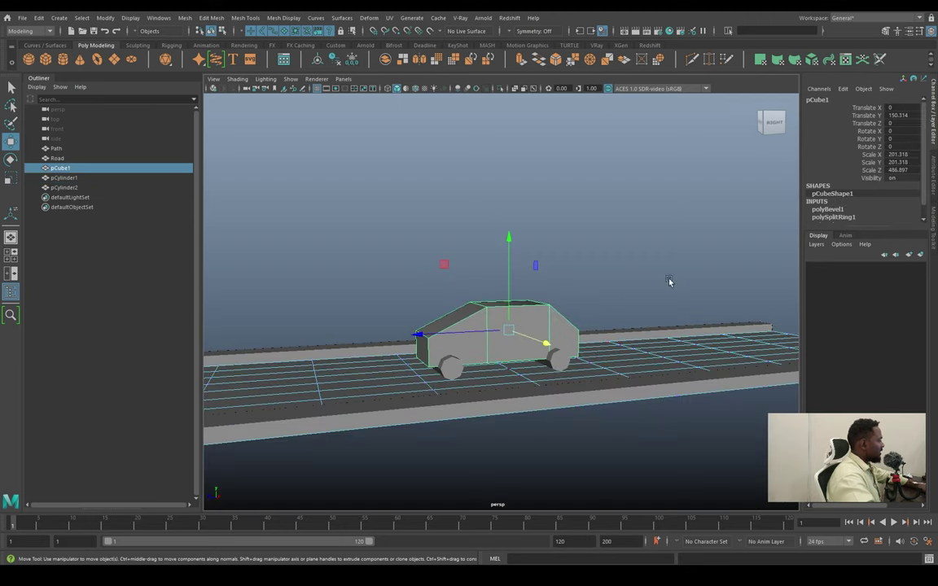
left_click(684, 415)
right_click(649, 306)
left_click_drag(675, 289, 743, 437)
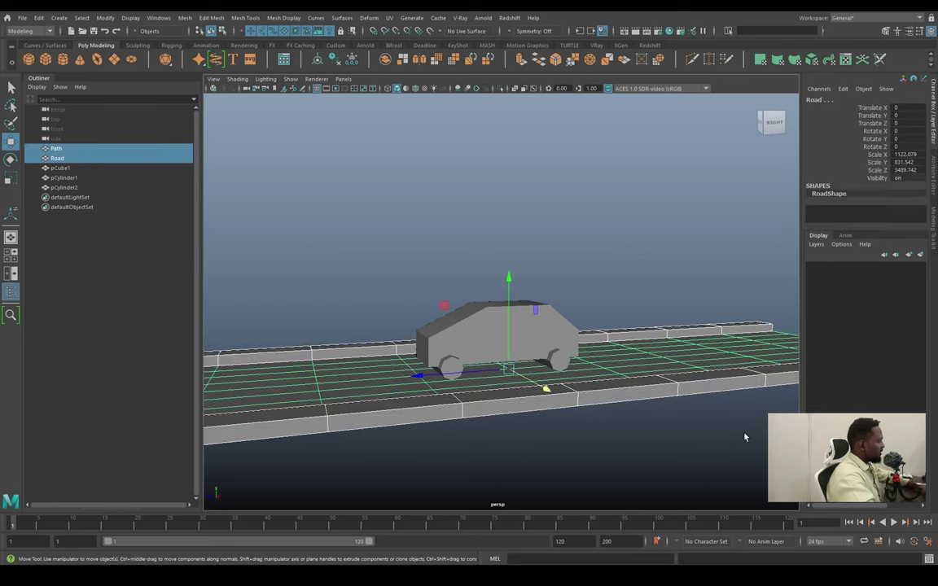
key("Delete")
Frame the car and marquee-select the body and both wheels.
left_click(505, 350)
key("f")
scroll(543, 372, "down", 2)
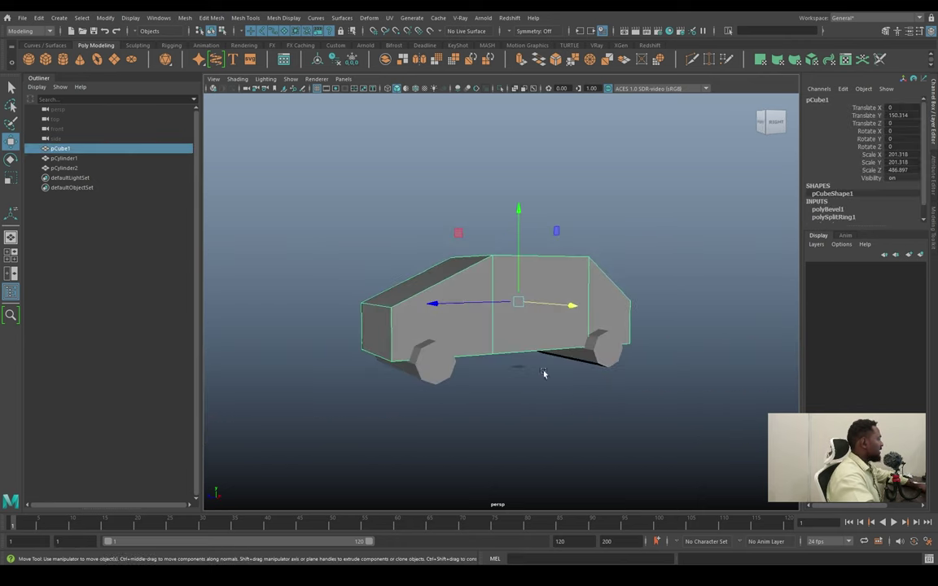
left_click_drag(293, 104, 696, 433)
Freeze transformations and delete history on the body and wheels from the Custom shelf.
left_click(336, 46)
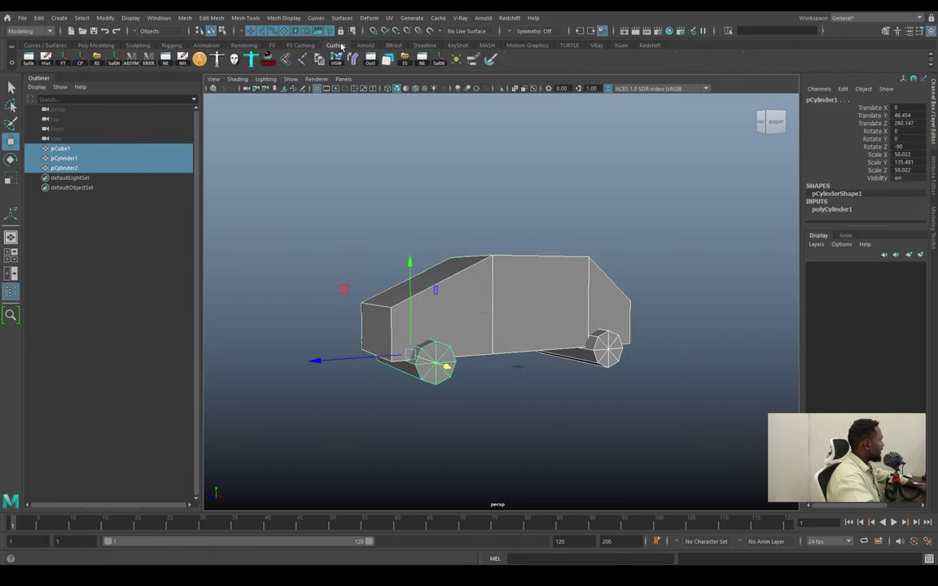
left_click(63, 61)
left_click(45, 60)
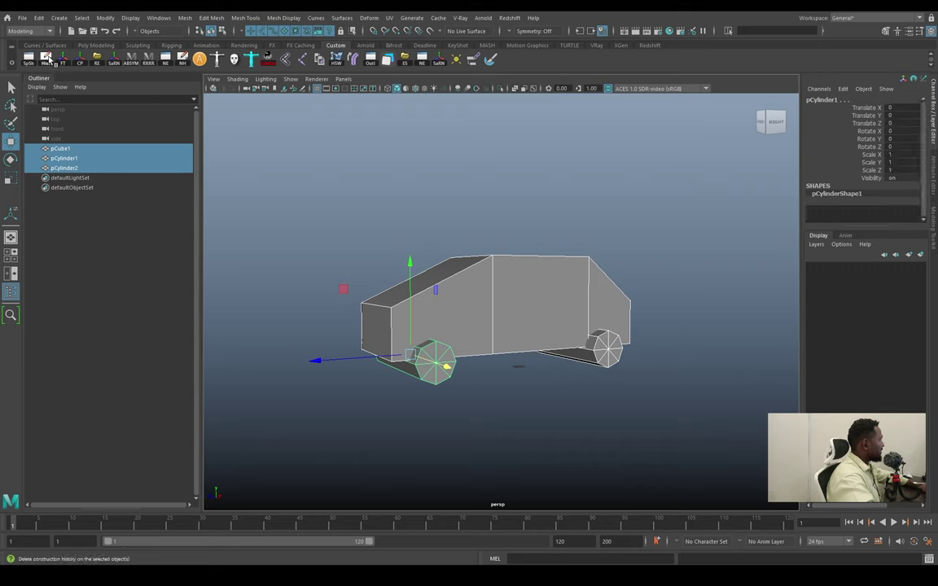
Test-rotate the rear wheel to check its spin, then undo the rotation.
mouse_move(562, 382)
left_mouse_down("alt")
mouse_move(583, 393)
mouse_move(419, 326)
mouse_move(314, 360)
mouse_move(490, 391)
mouse_move(505, 421)
left_mouse_up("alt")
left_click(421, 334)
key("e")
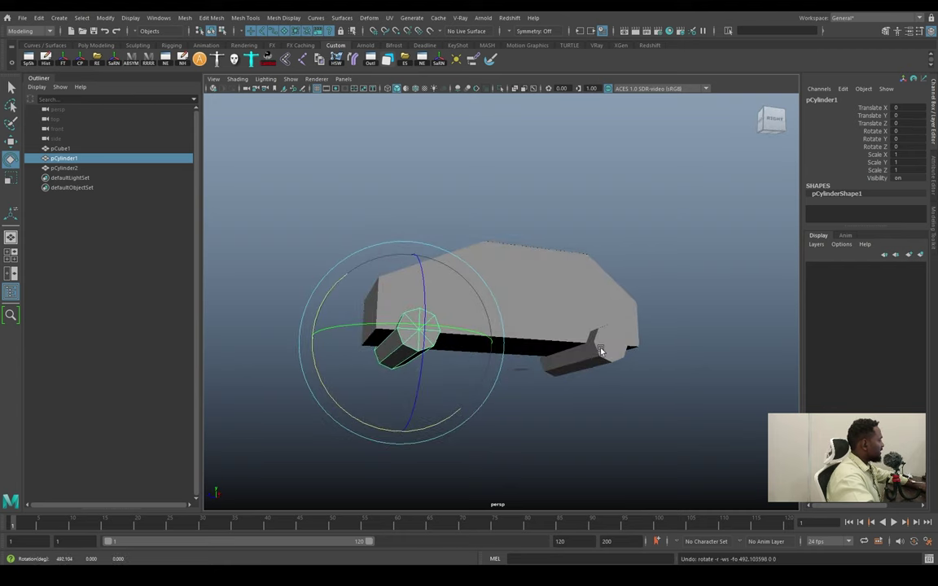
left_click(562, 358)
mouse_move(505, 373)
left_mouse_down()
mouse_move(597, 426)
mouse_move(630, 407)
left_mouse_up()
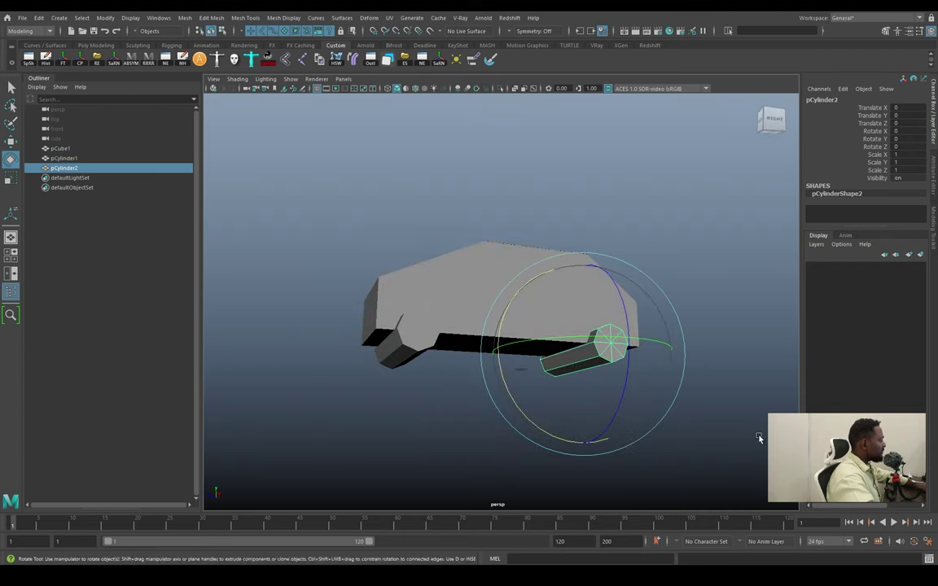
key("ctrl+z")
left_click(603, 361)
left_click_drag(602, 361, 670, 377, "alt")
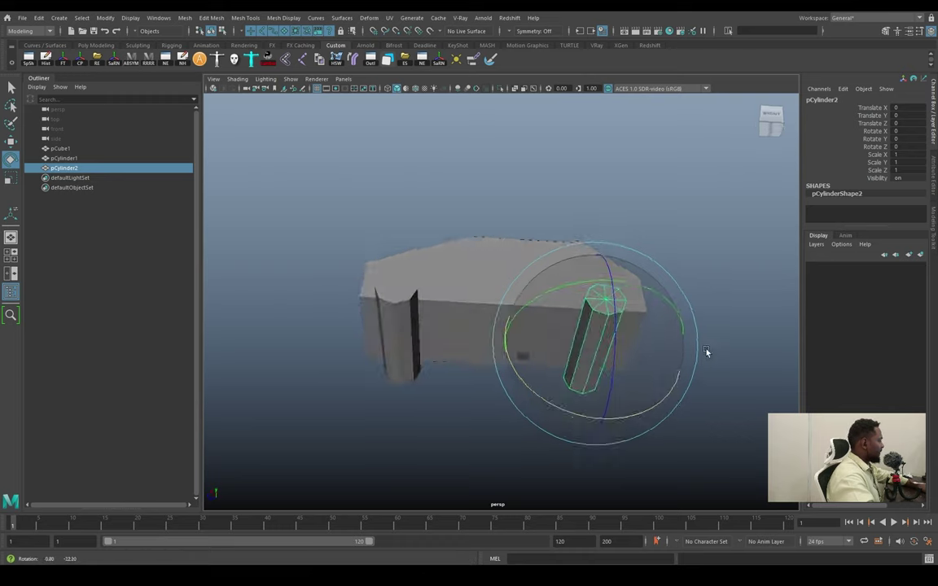
Deselect everything and browse the Create menu without adding anything.
left_click(228, 141)
left_click(65, 18)
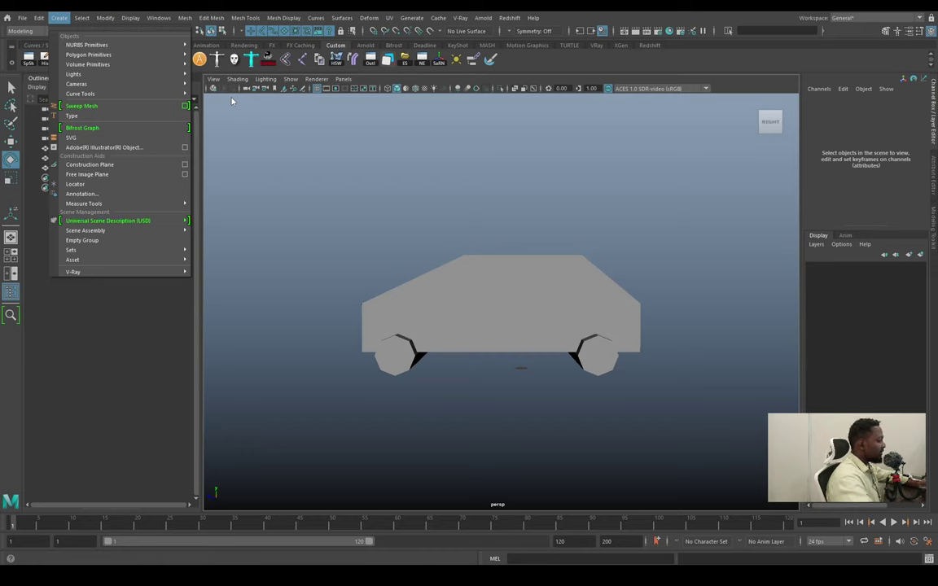
left_click(451, 214)
left_click_drag(452, 213, 444, 215, "alt")
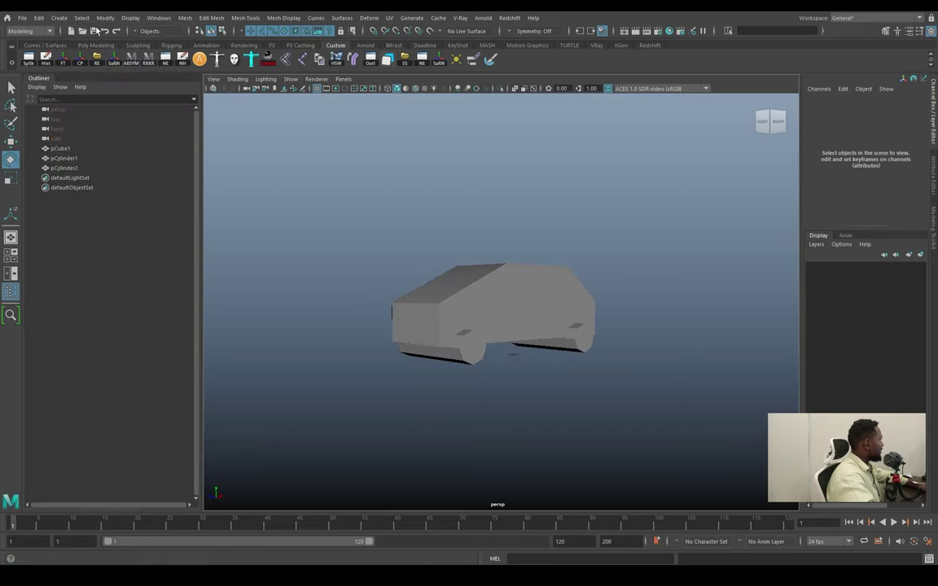
left_click(58, 17)
mouse_move(81, 18)
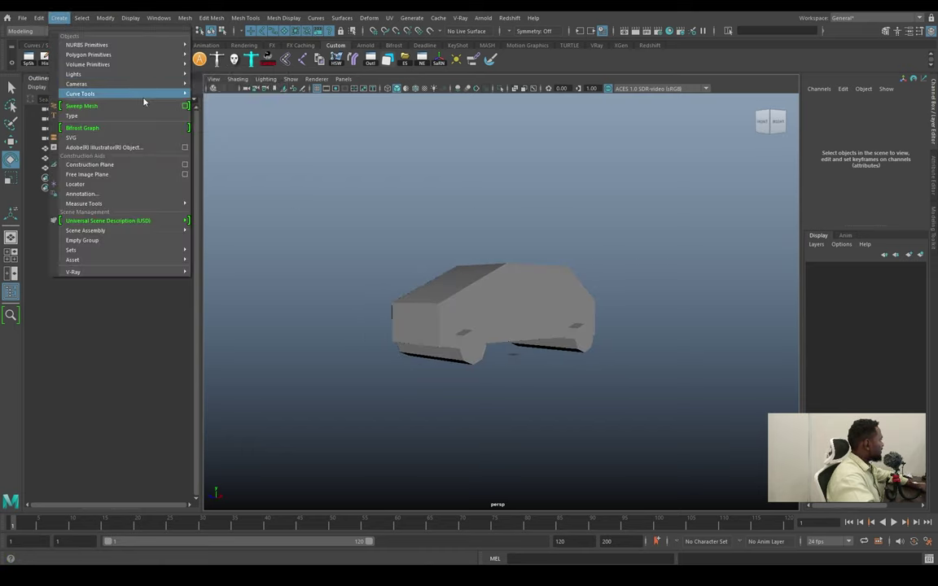
Switch to the Rigging menu set and place joint1 beneath the car with Create Joints.
left_click(31, 30)
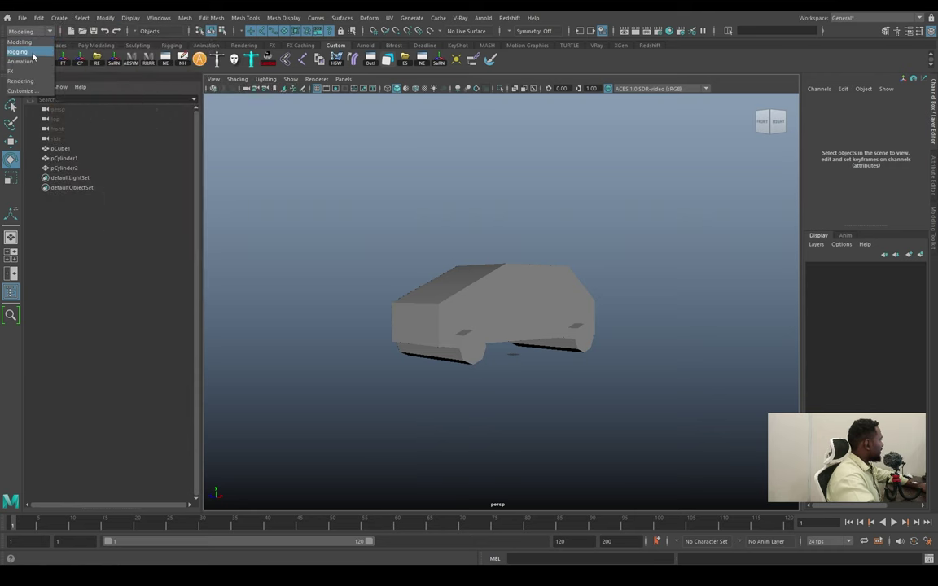
left_click(24, 47)
left_click(189, 17)
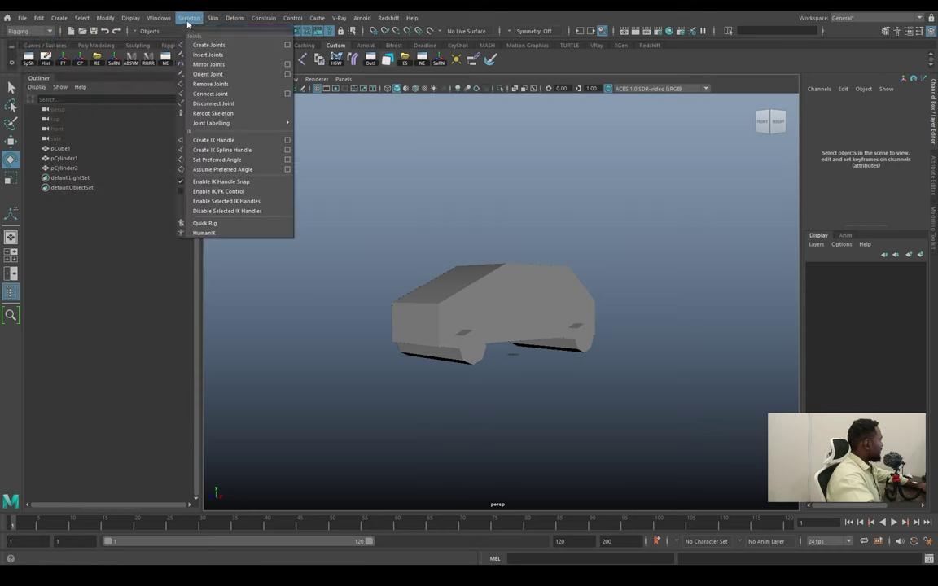
left_click(207, 41)
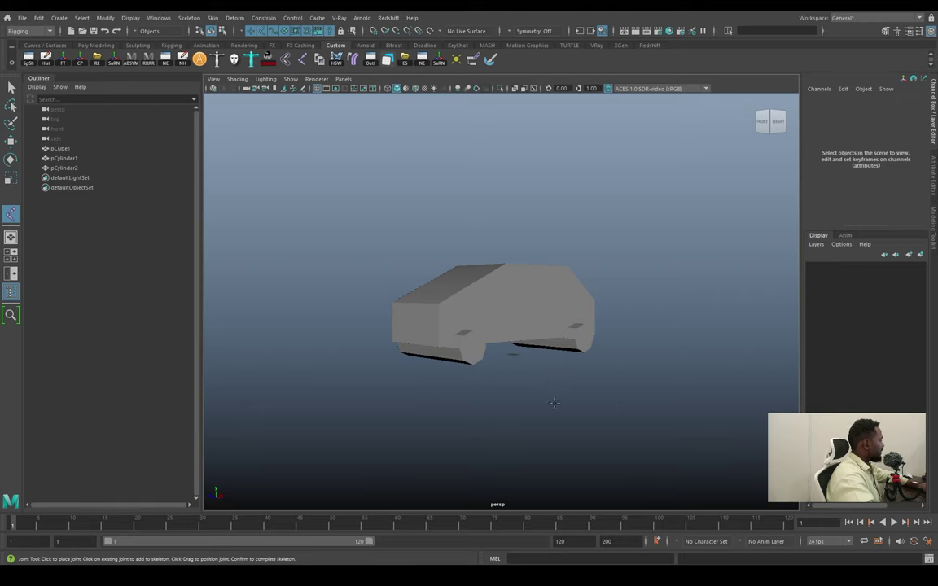
left_click_drag(543, 373, 528, 412, "alt")
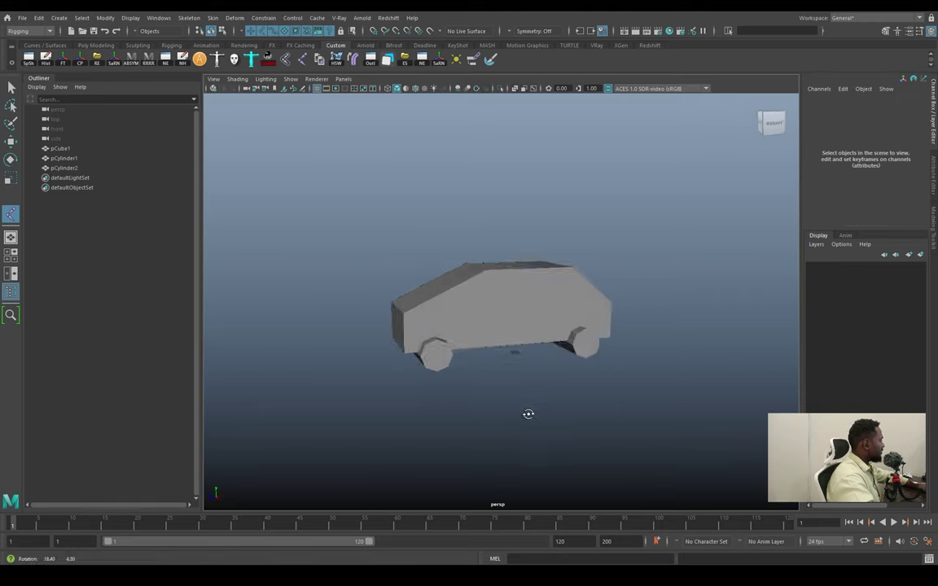
left_click(516, 355)
Set joint1's Translate X and Z to 0 so it sits at the world origin.
key("w")
mouse_move(516, 355)
left_mouse_down("alt")
mouse_move(586, 345)
mouse_move(619, 377)
mouse_move(538, 371)
mouse_move(587, 382)
mouse_move(651, 374)
mouse_move(564, 321)
left_mouse_up("alt")
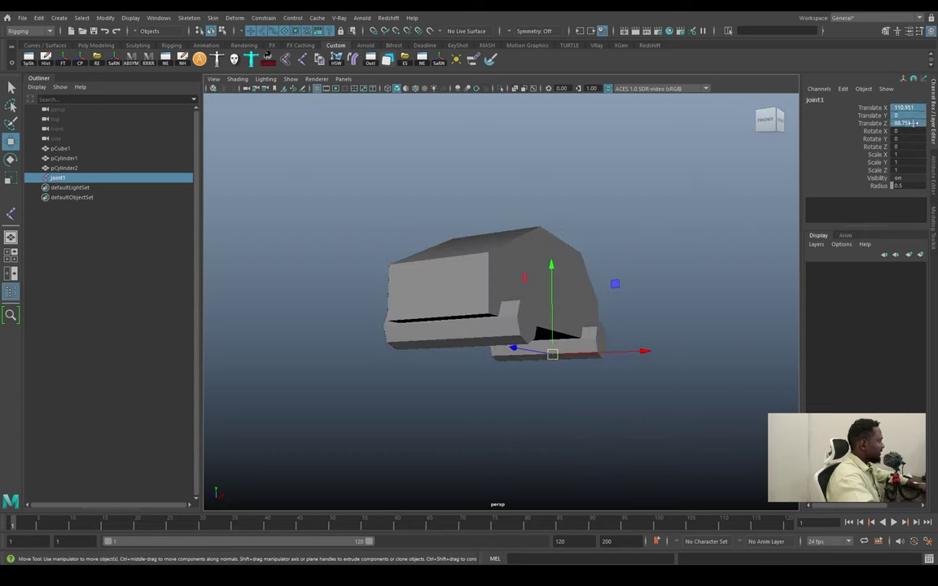
type("0")
key("Return")
left_click_drag(590, 347, 731, 268, "alt")
left_click(314, 79)
left_click(341, 114)
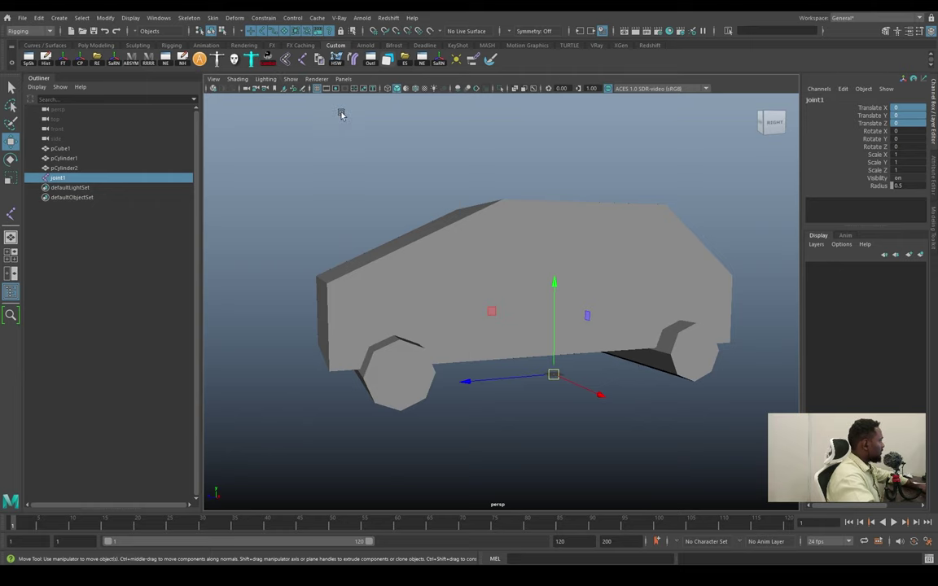
Raise the Joint Size well above the default 0.20, then close the Joint Size window.
left_click(130, 17)
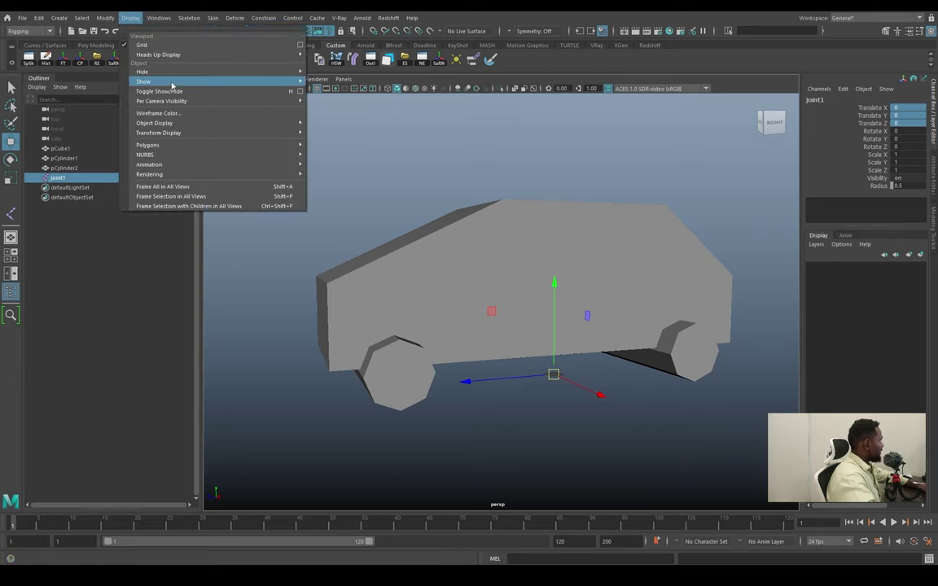
mouse_move(445, 290)
right_mouse_down("alt")
mouse_move(546, 335)
mouse_move(557, 268)
mouse_move(261, 199)
mouse_move(298, 195)
mouse_move(268, 177)
right_mouse_up("alt")
left_click(130, 17)
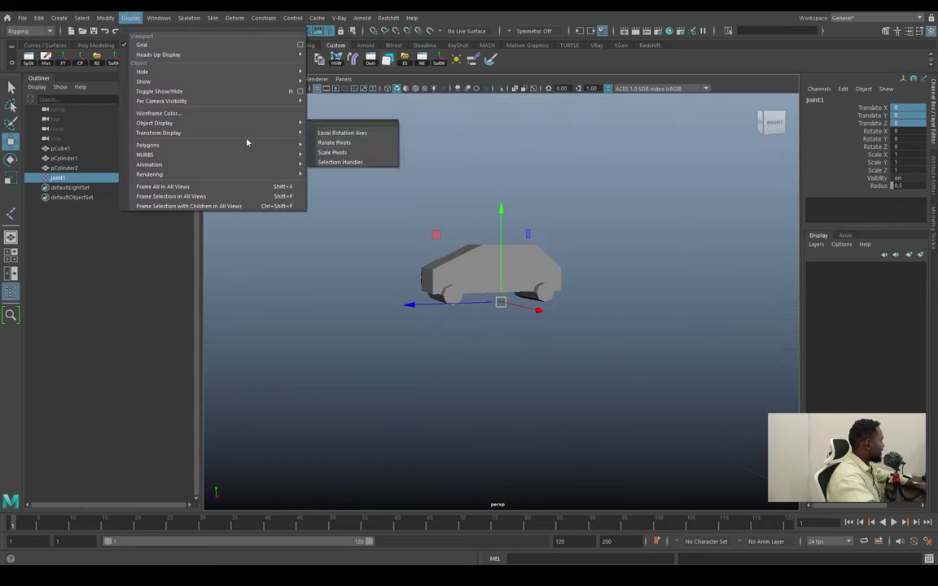
mouse_move(148, 165)
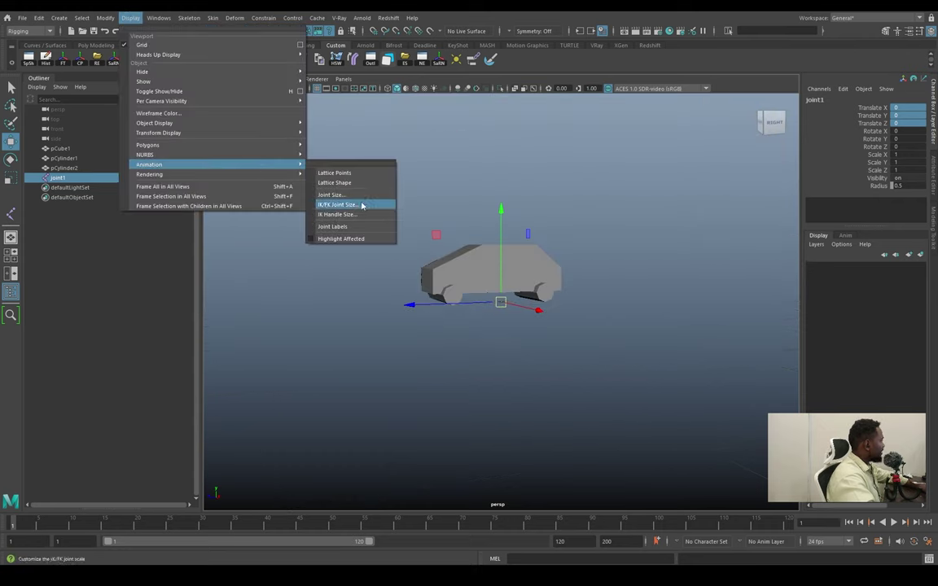
left_click(330, 194)
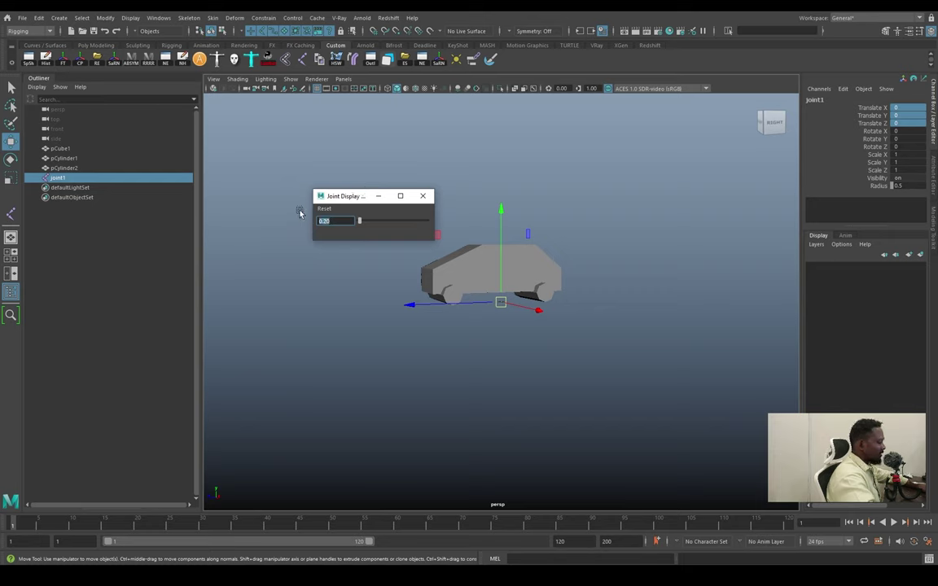
left_click_drag(472, 245, 505, 268, "alt")
right_click_drag(504, 269, 596, 345, "alt")
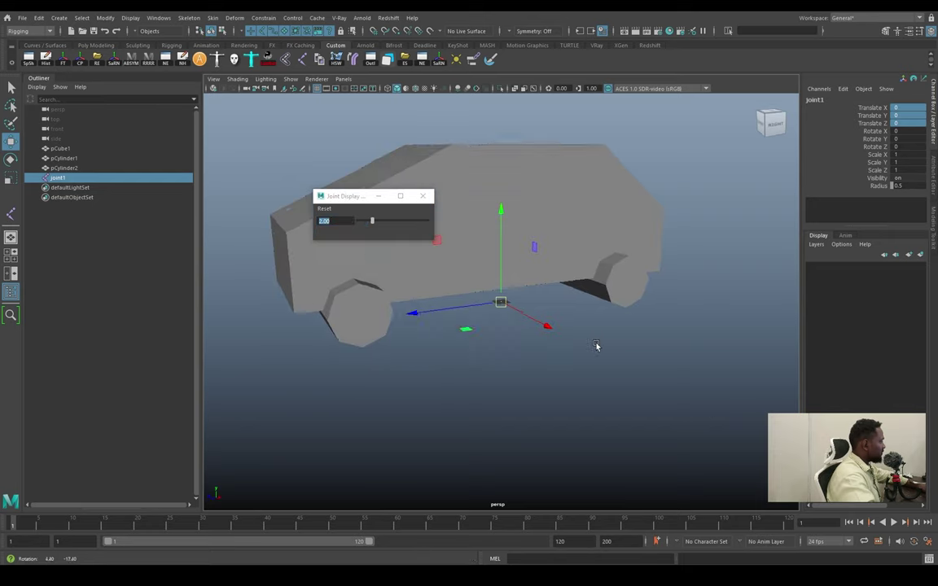
left_click_drag(371, 221, 380, 222)
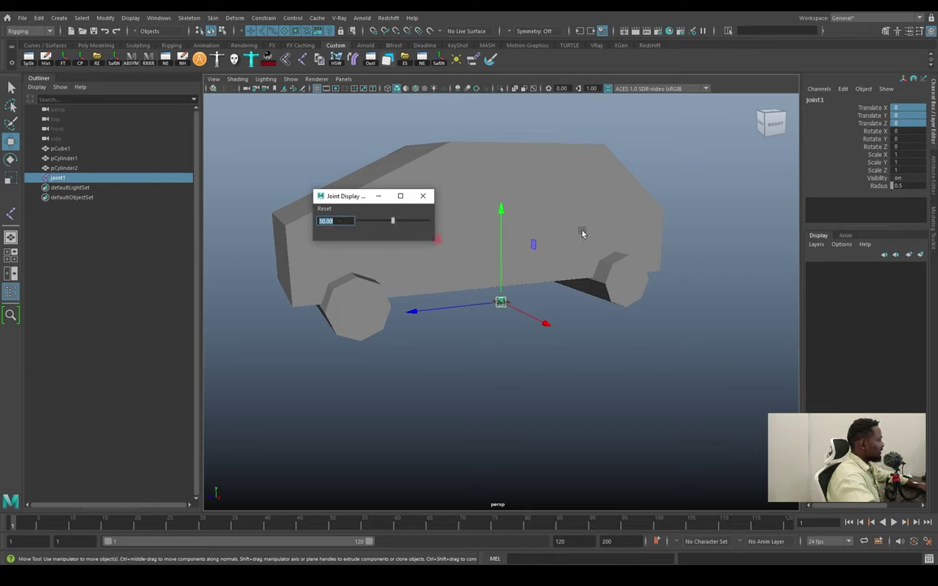
left_click(423, 195)
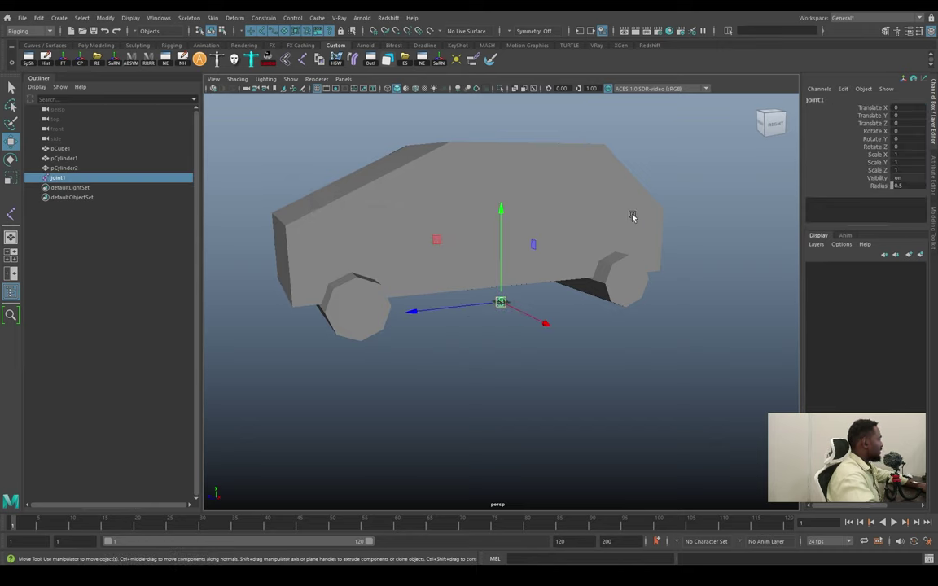
Set up a maximised side view of the car with wireframe edges over the shaded meshes.
mouse_move(570, 195)
left_mouse_down("alt")
mouse_move(532, 331)
mouse_move(489, 351)
mouse_move(495, 341)
mouse_move(483, 326)
mouse_move(525, 347)
mouse_move(525, 329)
mouse_move(489, 319)
mouse_move(338, 315)
mouse_move(365, 459)
left_mouse_up("alt")
key("space")
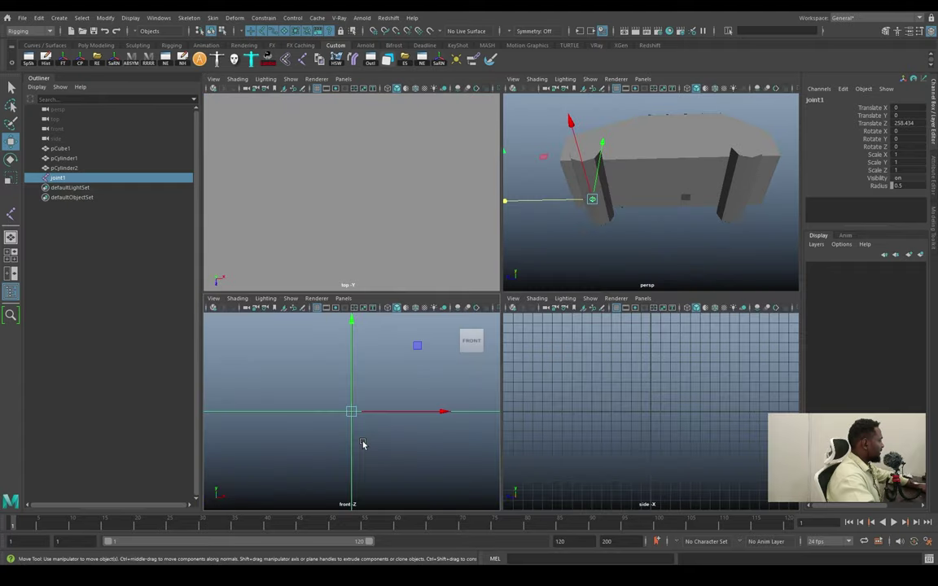
key("space")
scroll(334, 250, "down", 5)
scroll(329, 252, "down", 3)
scroll(320, 253, "down", 5)
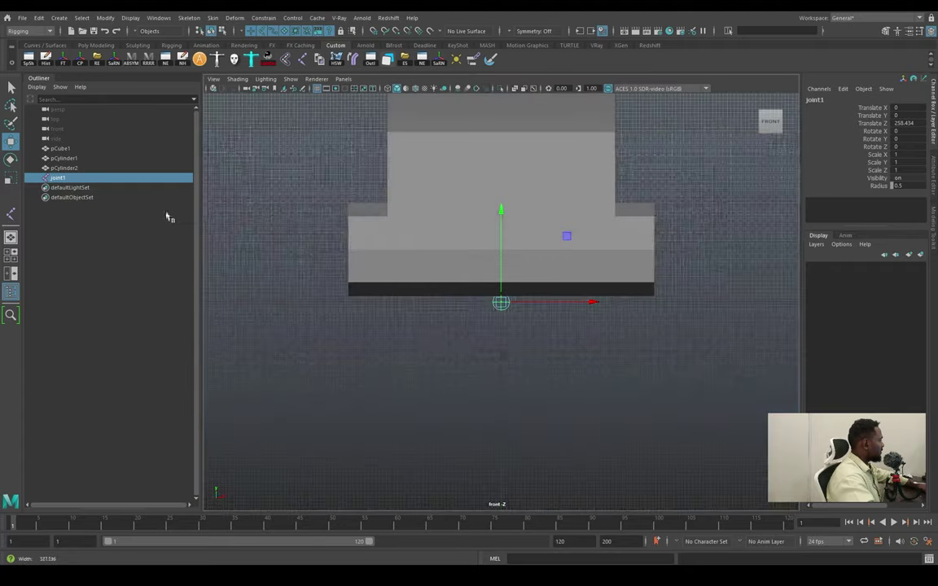
key("space")
scroll(714, 419, "down", 2)
scroll(676, 419, "down", 3)
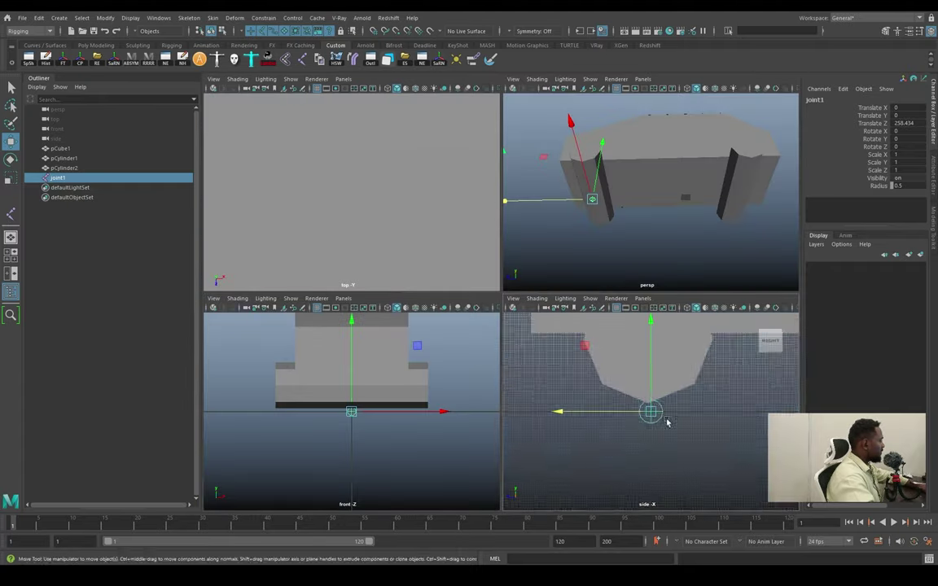
scroll(666, 418, "down", 2)
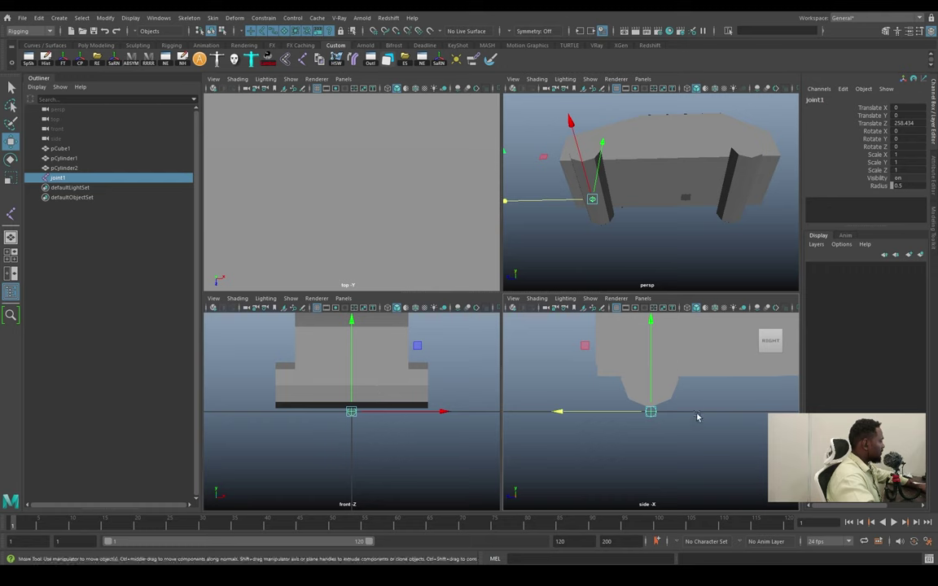
left_click(713, 89)
middle_click_drag(690, 384, 655, 409, "alt")
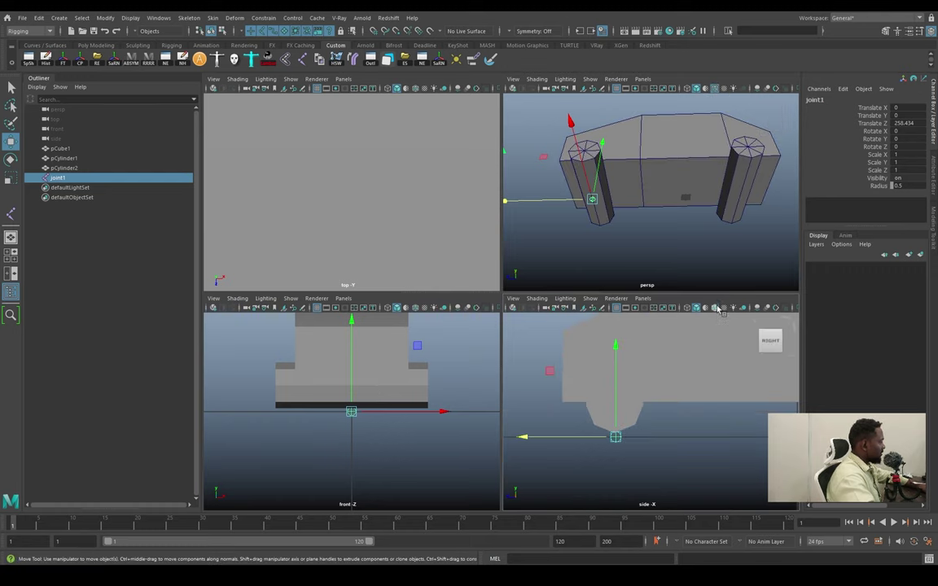
left_click(715, 309)
key("space")
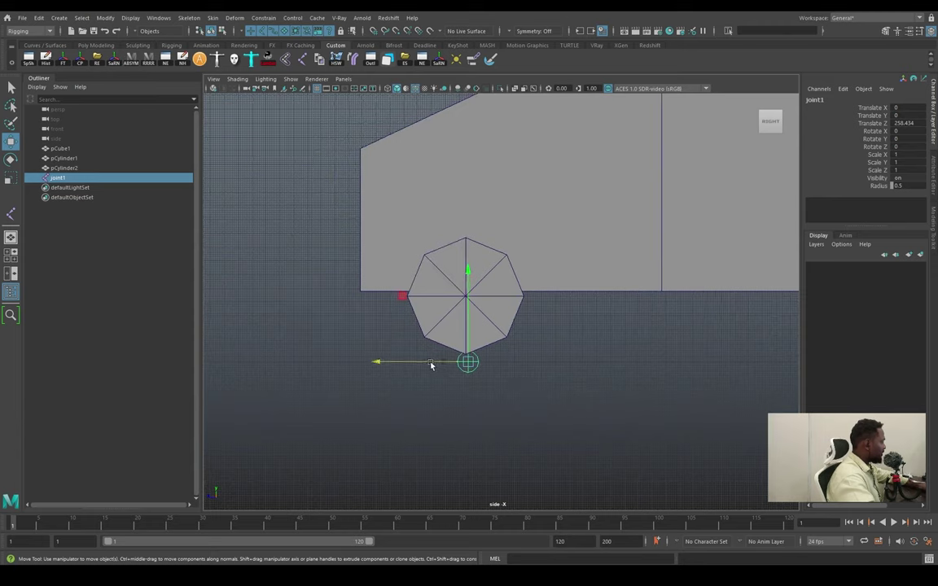
Centre the joint on the front wheel, then duplicate it and snap the copy to the right wheel's centre.
left_click_drag(431, 365, 445, 364)
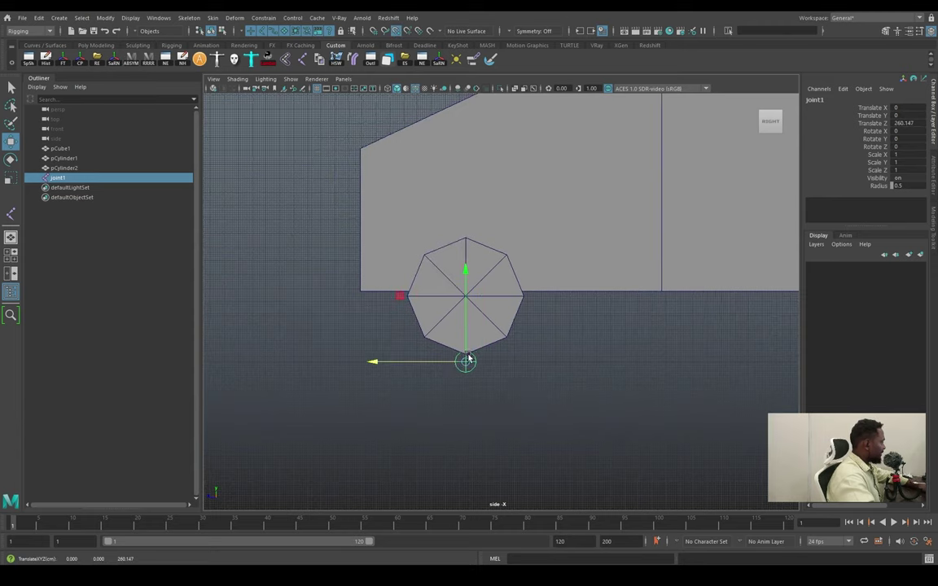
left_click_drag(464, 319, 464, 252)
scroll(641, 277, "down", 1)
middle_click_drag(640, 276, 694, 205, "alt")
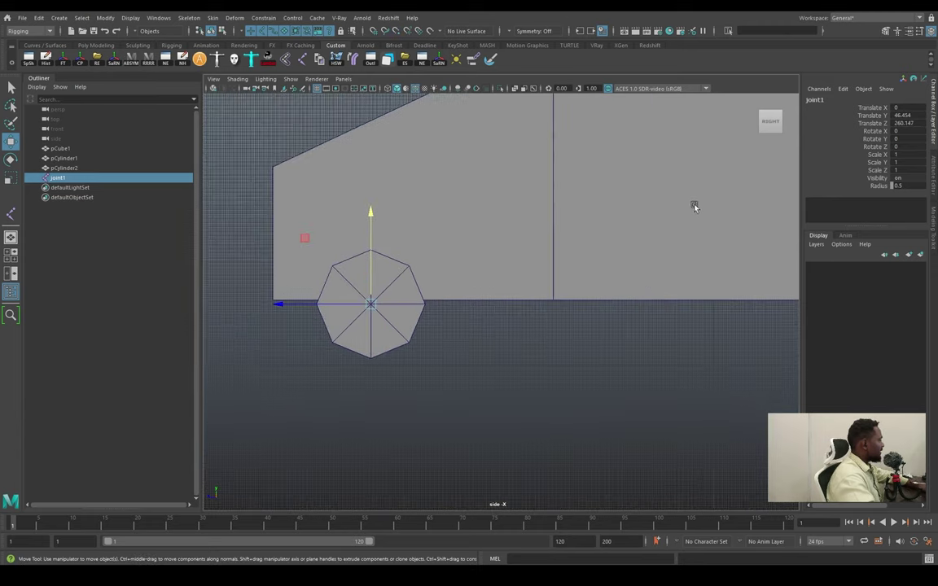
scroll(416, 278, "down", 2)
middle_click_drag(415, 278, 515, 314, "alt")
key("ctrl+d")
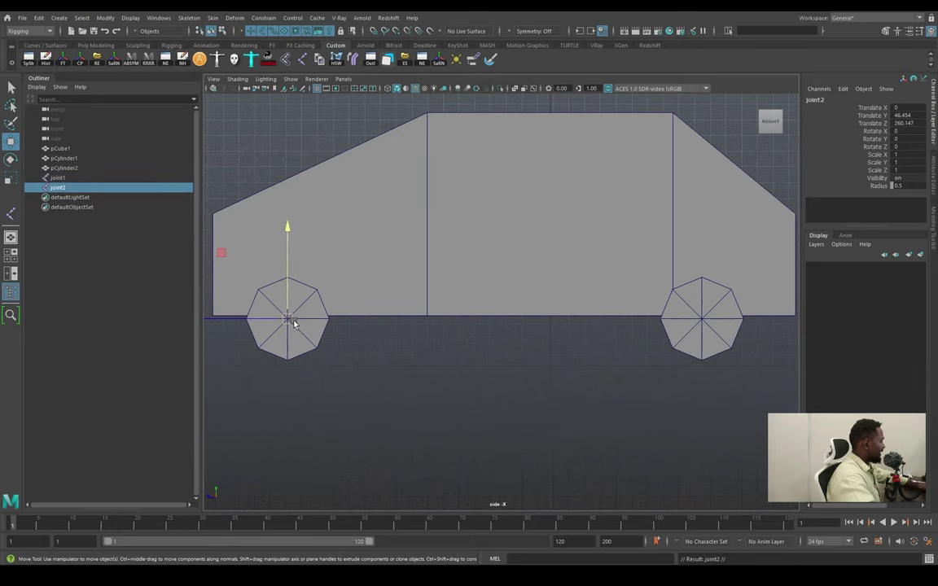
middle_click_drag(246, 324, 255, 320)
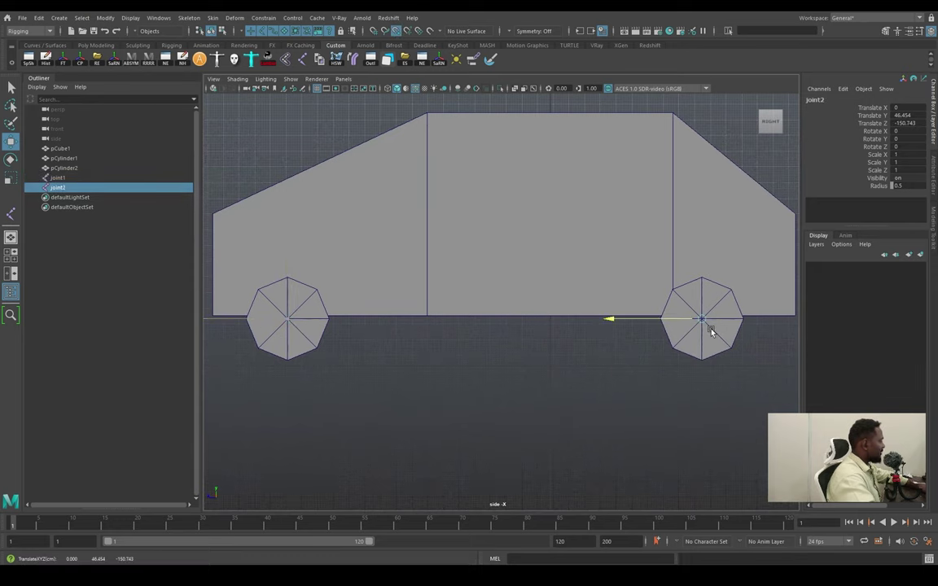
Create joint3 between the wheels and place it just below the car's middle.
left_click(500, 318)
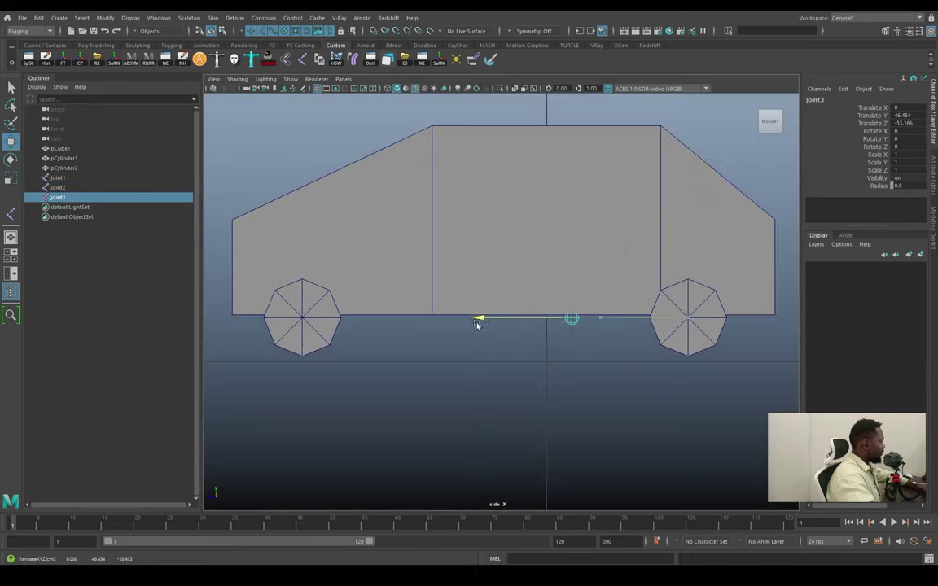
key("Return")
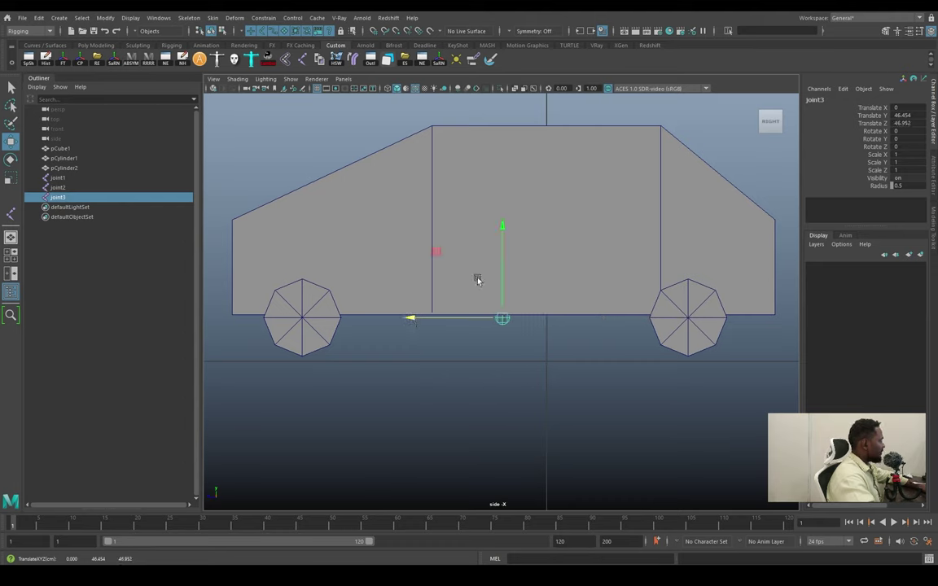
mouse_move(501, 231)
left_mouse_down()
mouse_move(512, 152)
mouse_move(512, 273)
left_mouse_up()
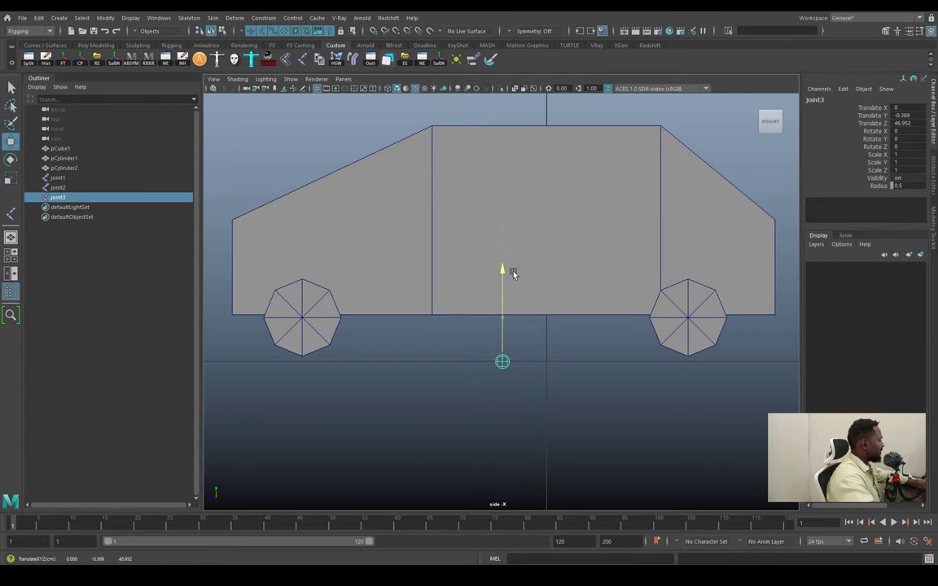
mouse_move(713, 171)
left_mouse_down("alt")
mouse_move(686, 279)
mouse_move(618, 331)
mouse_move(569, 309)
mouse_move(490, 388)
mouse_move(554, 366)
mouse_move(545, 368)
left_mouse_up("alt")
In wireframe, parent the left wheel joint under the middle joint, undoing a wrong first attempt.
key("4")
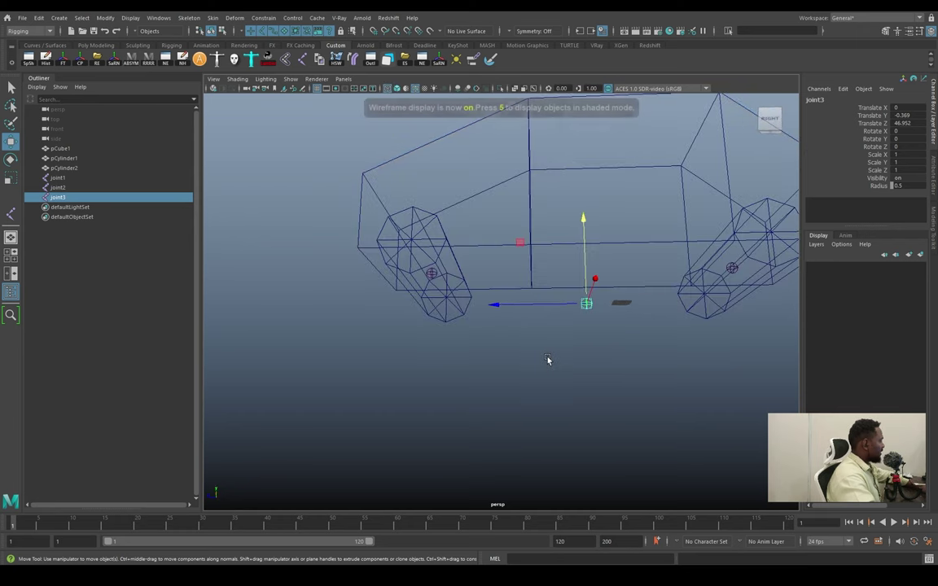
left_click(432, 274, "shift")
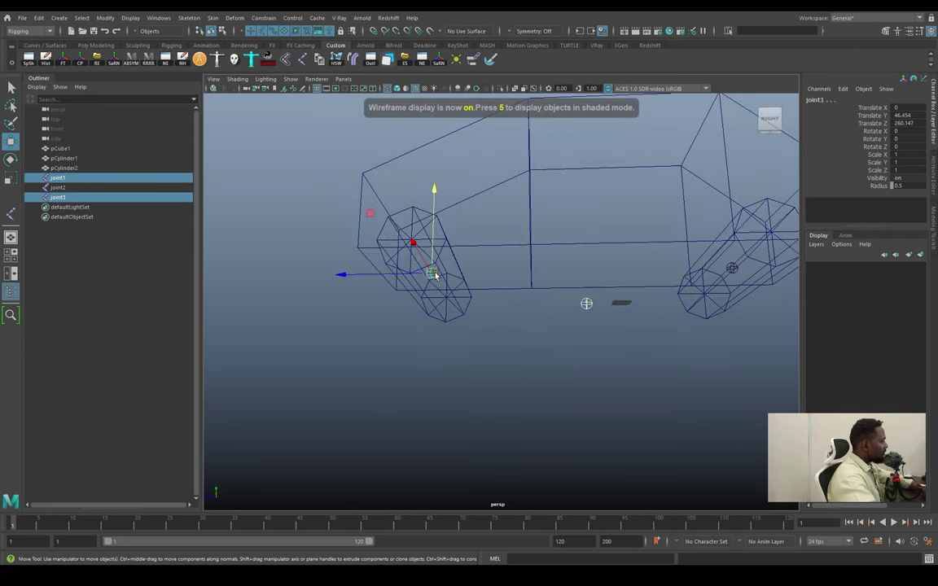
key("p")
key("ctrl+z")
key("q")
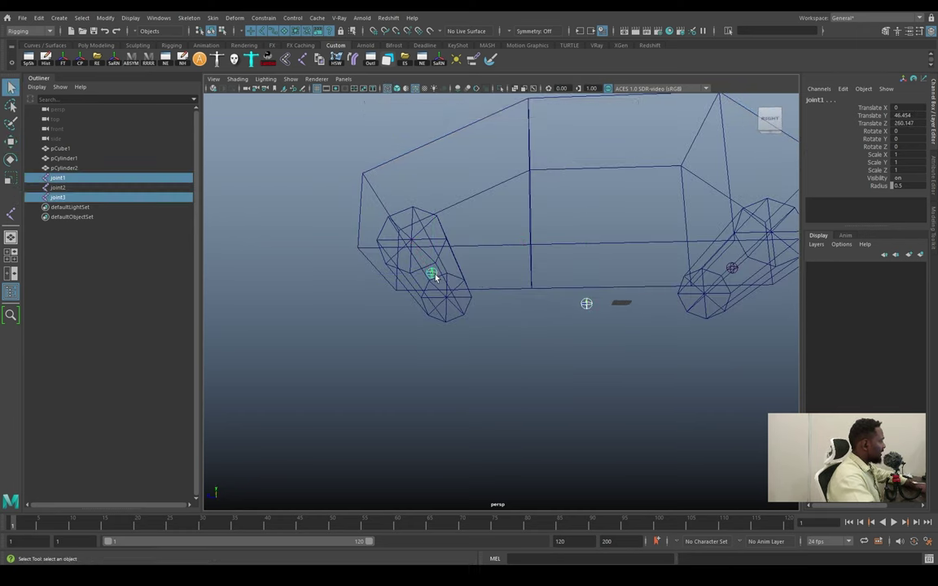
key("p")
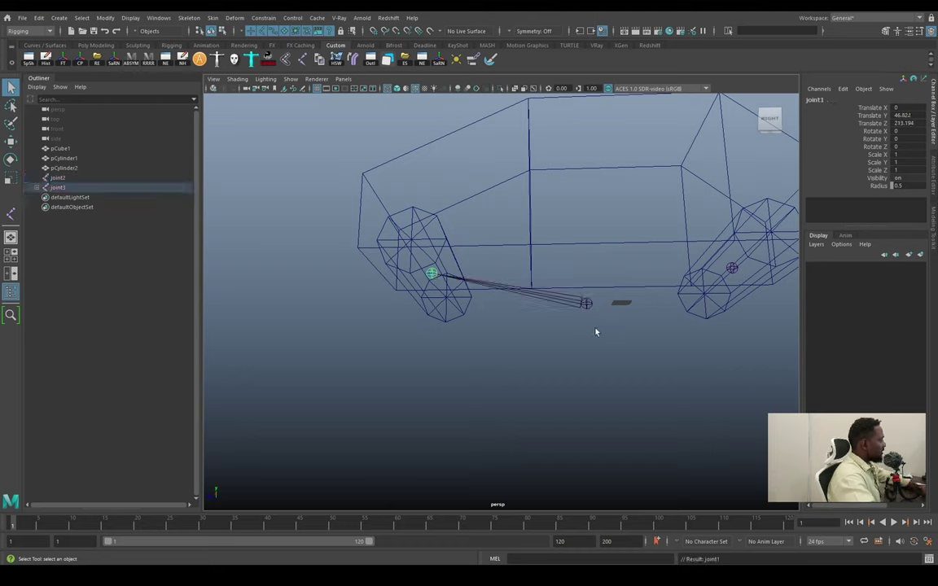
Parent joint2 under joint3 after undoing the wrong-order parenting.
left_click(733, 270)
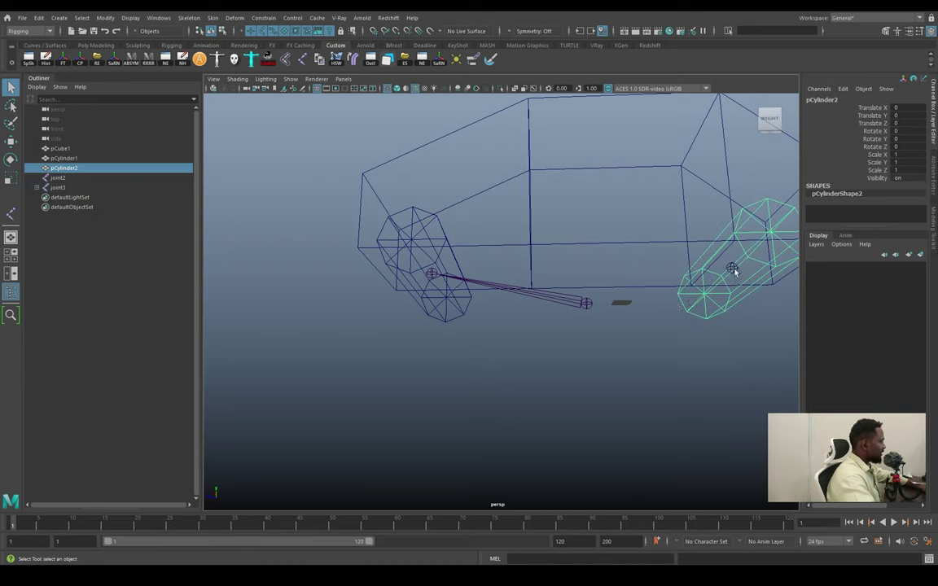
left_click(587, 304)
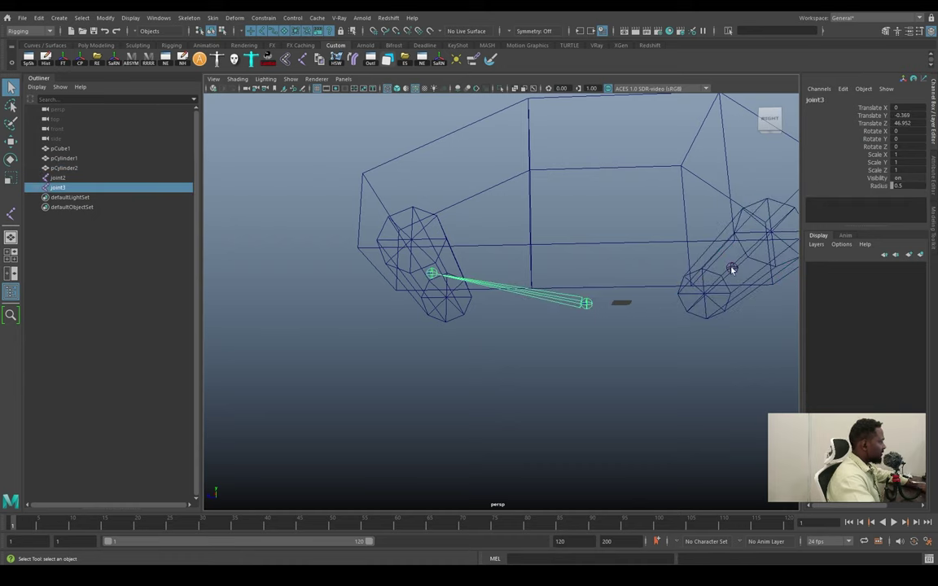
left_click(732, 270)
left_click(586, 304)
left_click_drag(617, 303, 593, 310, "alt")
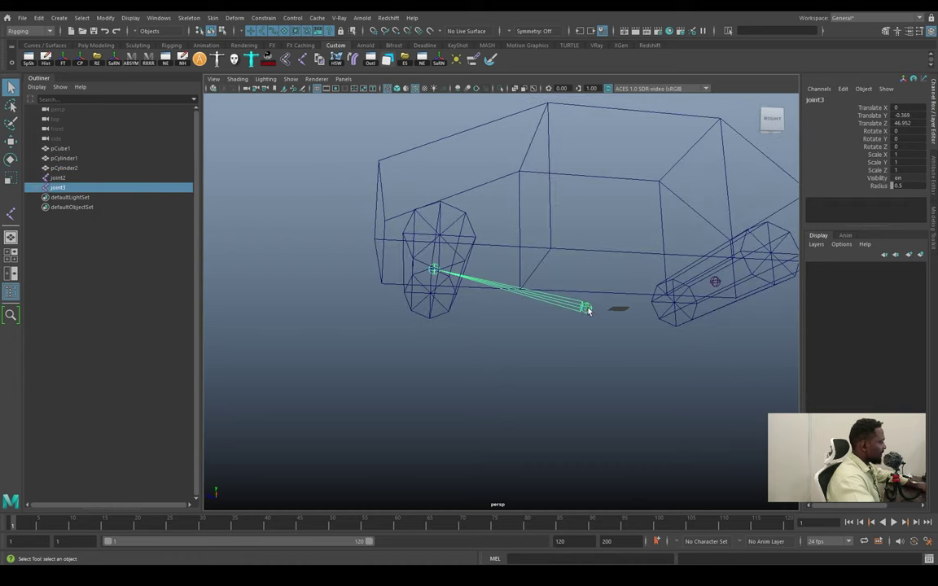
left_click(715, 282)
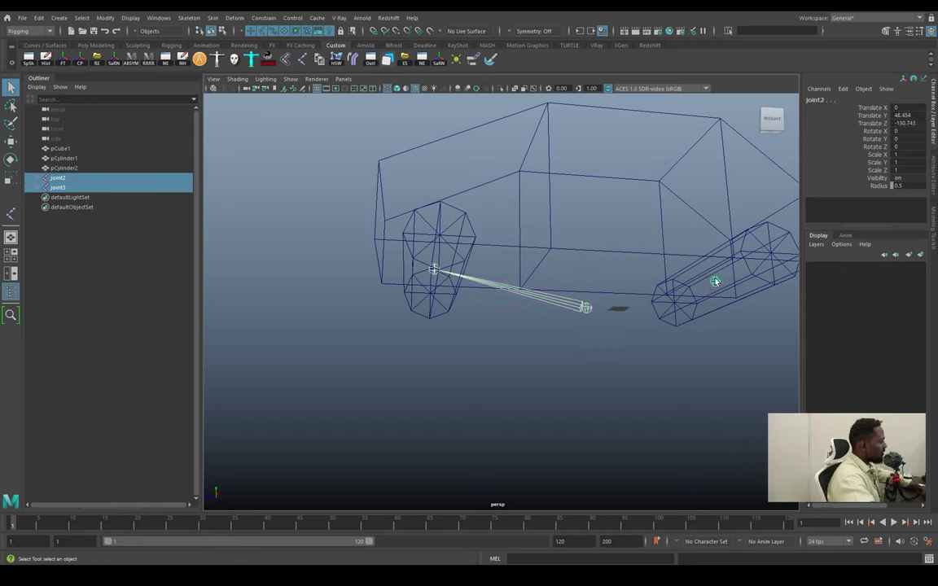
left_click(586, 306, "shift")
key("p")
key("ctrl+z")
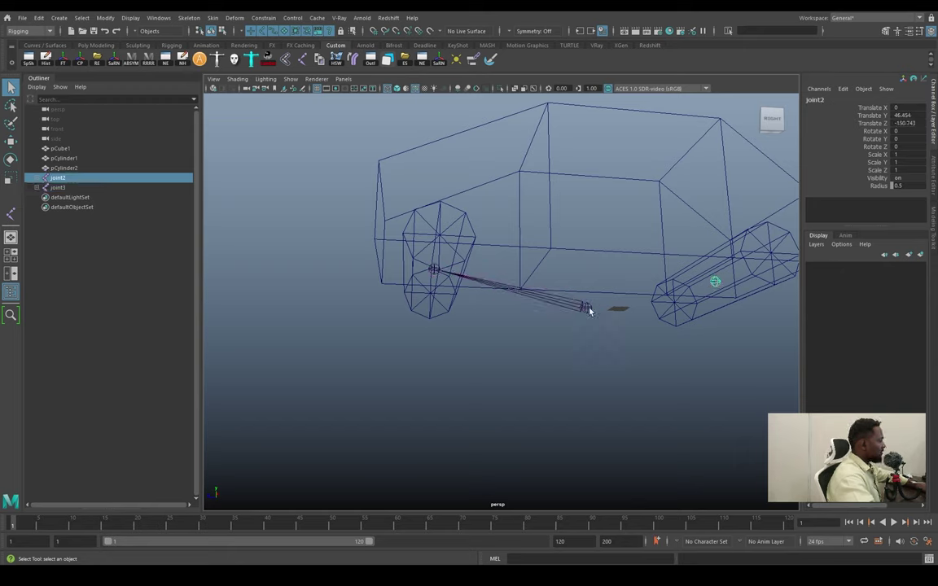
key("p")
Check the V-shaped joint chain from a side view, then clear the selection.
mouse_move(600, 325)
left_mouse_down("alt")
mouse_move(619, 330)
mouse_move(728, 312)
left_mouse_up("alt")
left_click(586, 307)
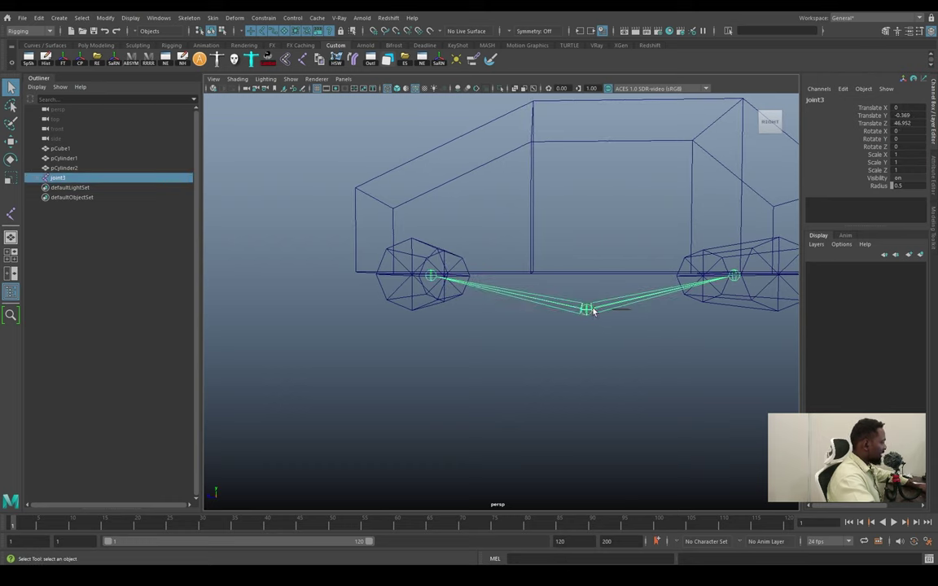
key("w")
mouse_move(586, 306)
left_mouse_down("alt")
mouse_move(651, 373)
mouse_move(598, 377)
mouse_move(549, 308)
mouse_move(622, 329)
left_mouse_up("alt")
left_click(640, 393)
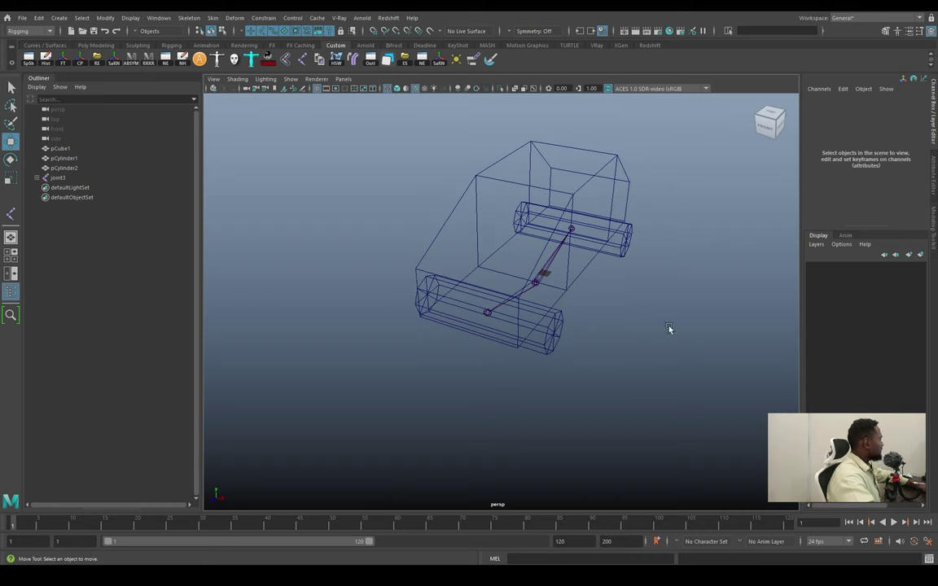
Create a NURBS circle and stand it upright with Rotate Z 90.
left_click(45, 45)
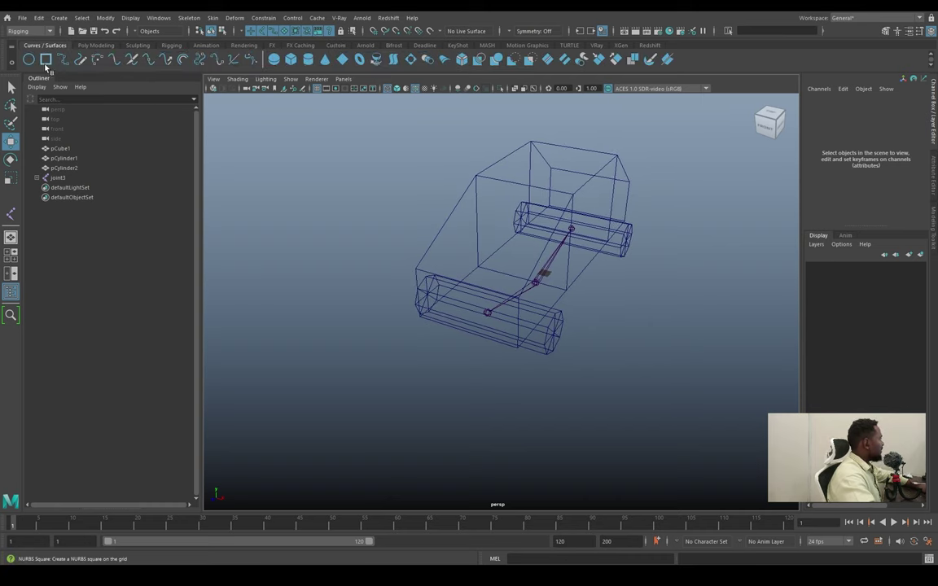
left_click(30, 62)
mouse_move(560, 299)
left_mouse_down("alt")
mouse_move(555, 268)
mouse_move(625, 290)
left_mouse_up("alt")
key("r")
key("e")
left_click_drag(538, 245, 611, 241)
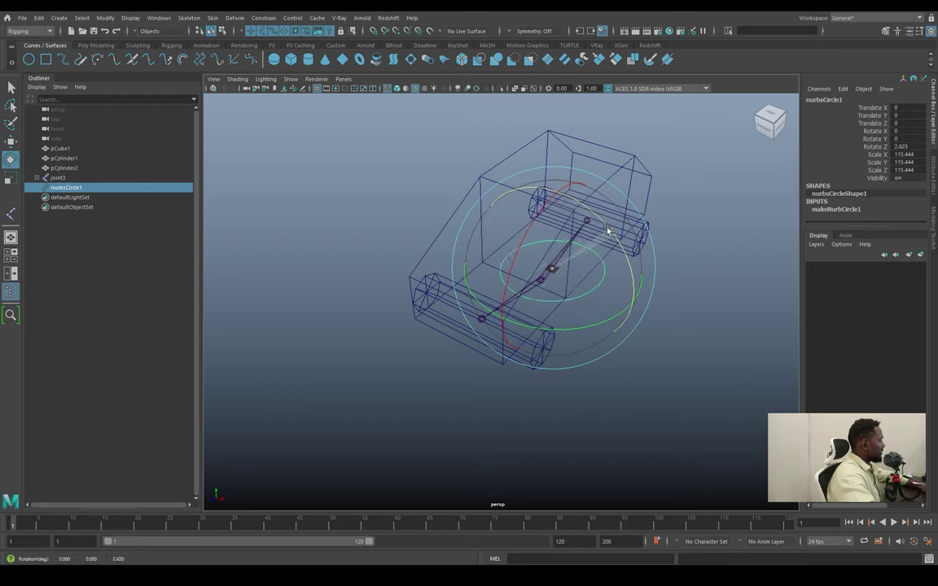
left_click_drag(527, 176, 714, 190)
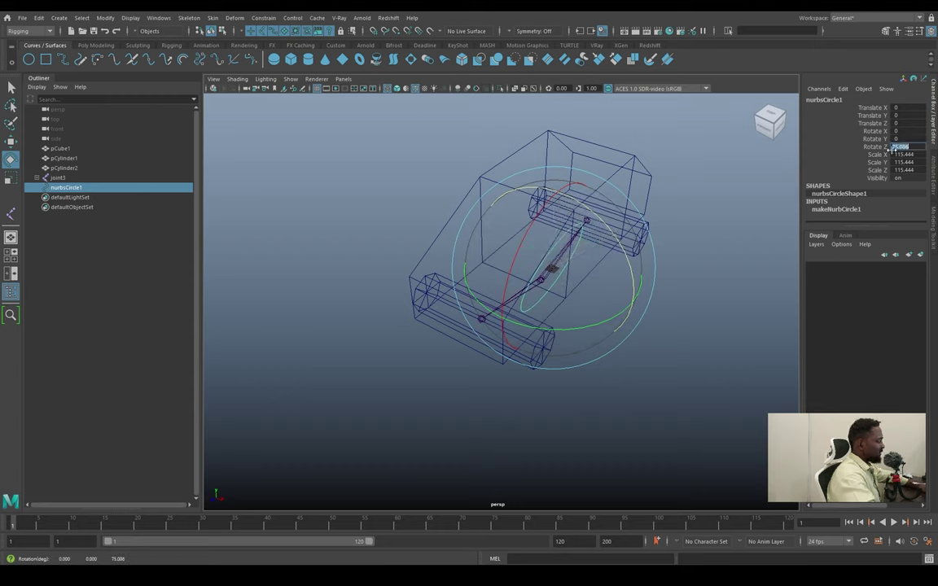
type("90")
key("Return")
Move the circle onto the wheel in the side view.
mouse_move(626, 294)
left_mouse_down("alt")
mouse_move(578, 282)
mouse_move(629, 320)
left_mouse_up("alt")
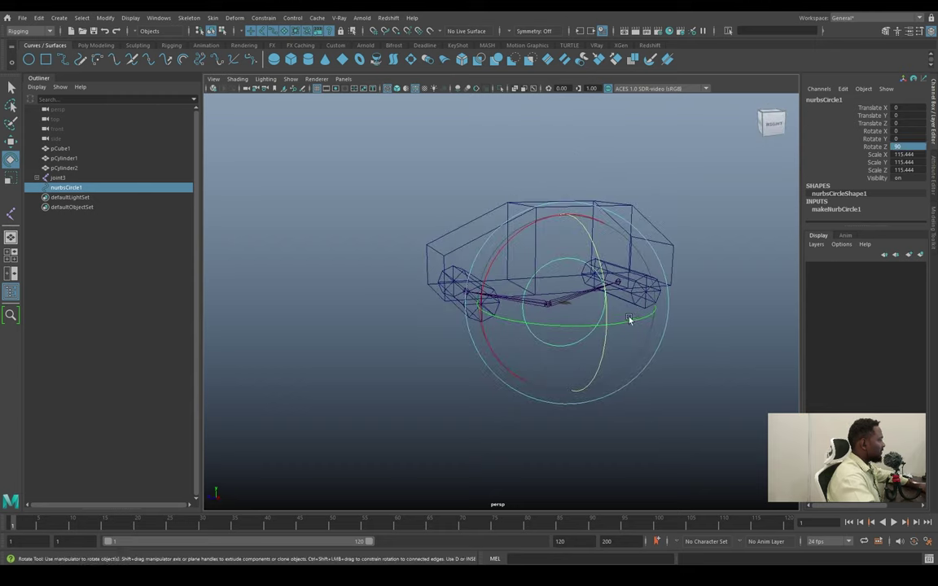
key("space")
key("w")
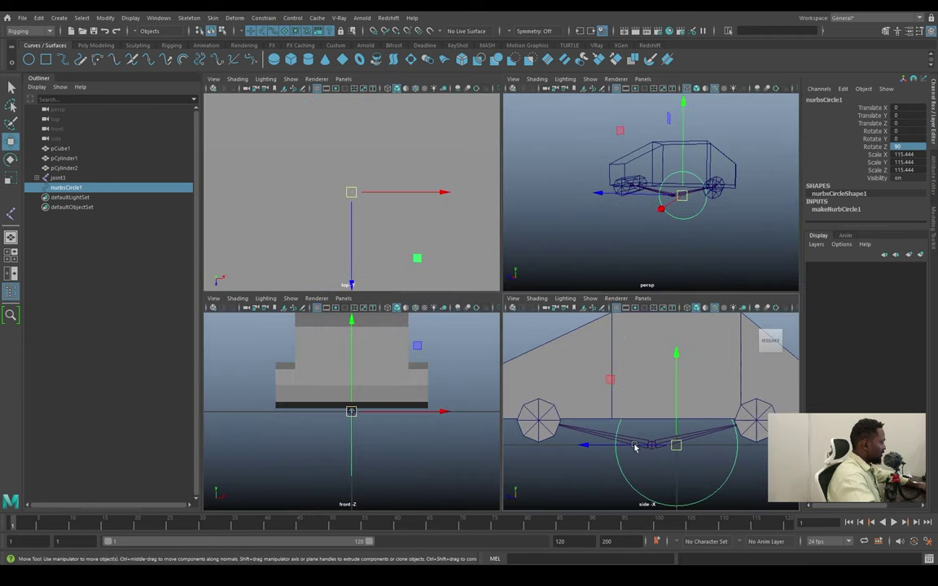
mouse_move(635, 446)
left_mouse_down()
mouse_move(538, 440)
mouse_move(538, 383)
left_mouse_up()
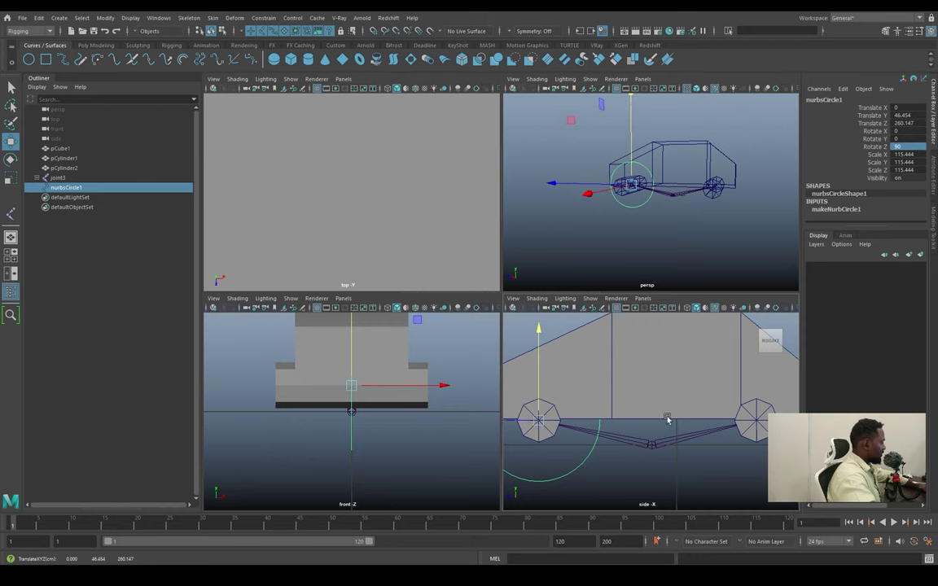
scroll(667, 419, "down", 5)
key("space")
left_click_drag(565, 247, 643, 257, "alt")
right_click_drag(642, 257, 580, 281, "alt")
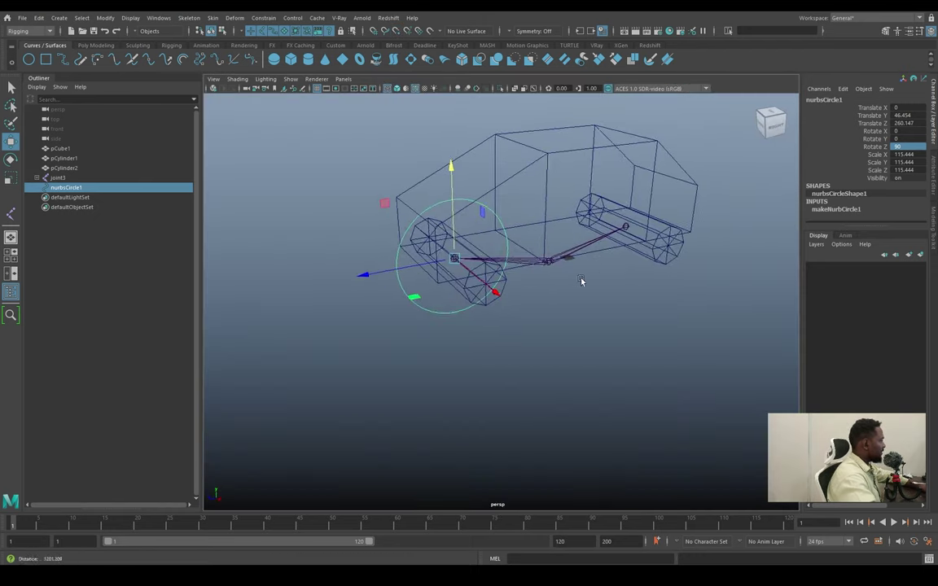
mouse_move(581, 281)
left_mouse_down("alt")
mouse_move(622, 270)
mouse_move(597, 264)
mouse_move(553, 317)
left_mouse_up("alt")
Freeze the circle's transformations and delete its history from the custom shelf.
key("5")
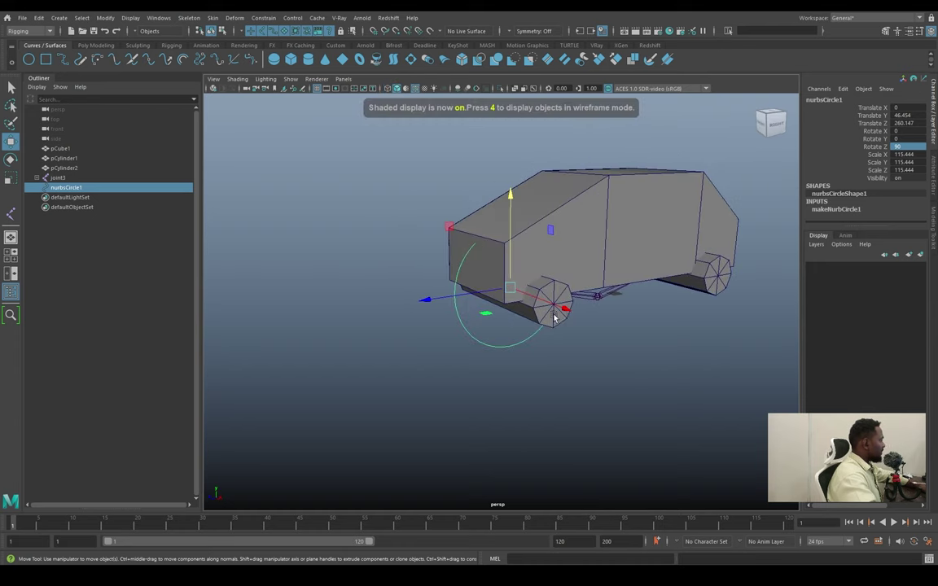
scroll(554, 317, "up", 2)
left_click(336, 45)
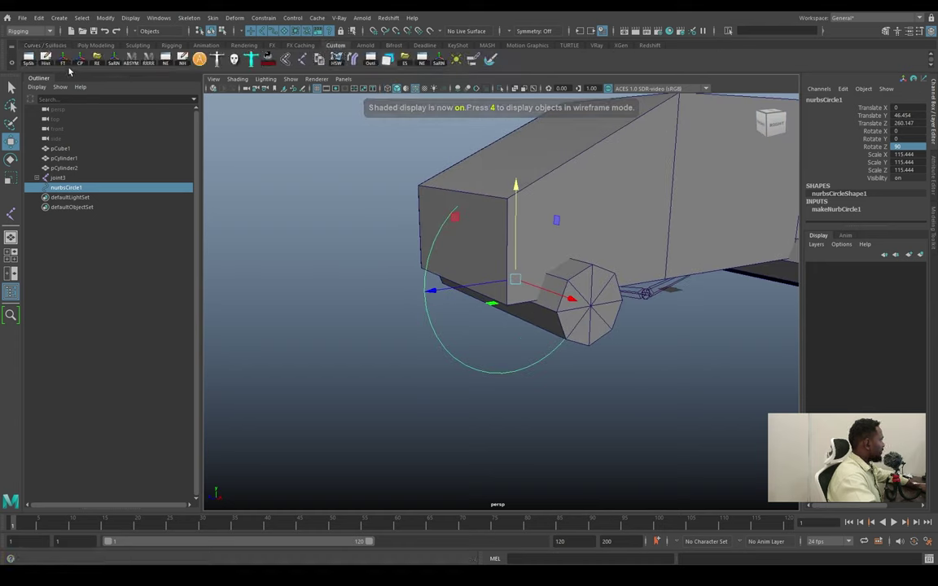
left_click(62, 58)
left_click(46, 58)
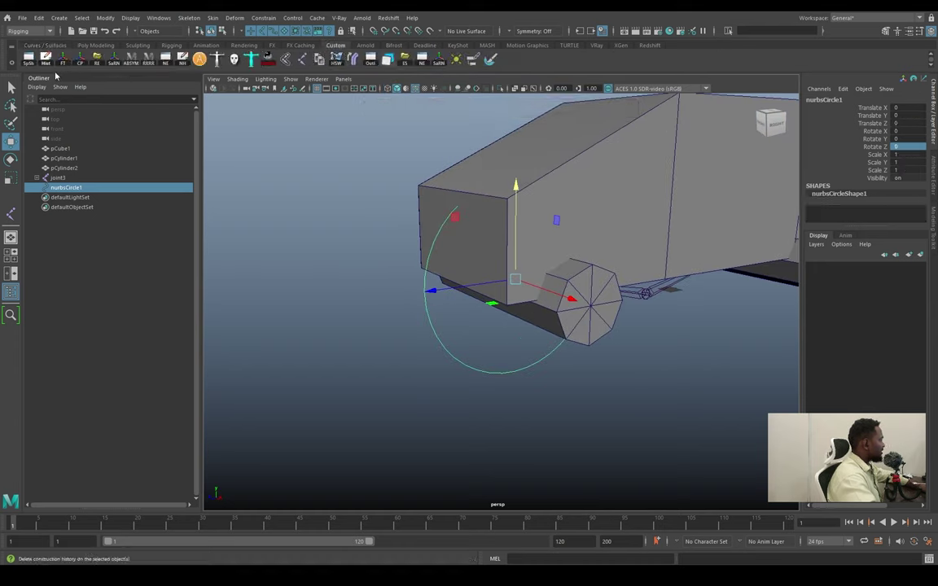
mouse_move(521, 325)
left_mouse_down("alt")
mouse_move(638, 345)
mouse_move(549, 349)
mouse_move(506, 333)
left_mouse_up("alt")
Select the wheel joint and circle and apply Parent and Scale constraints.
key("4")
key("q")
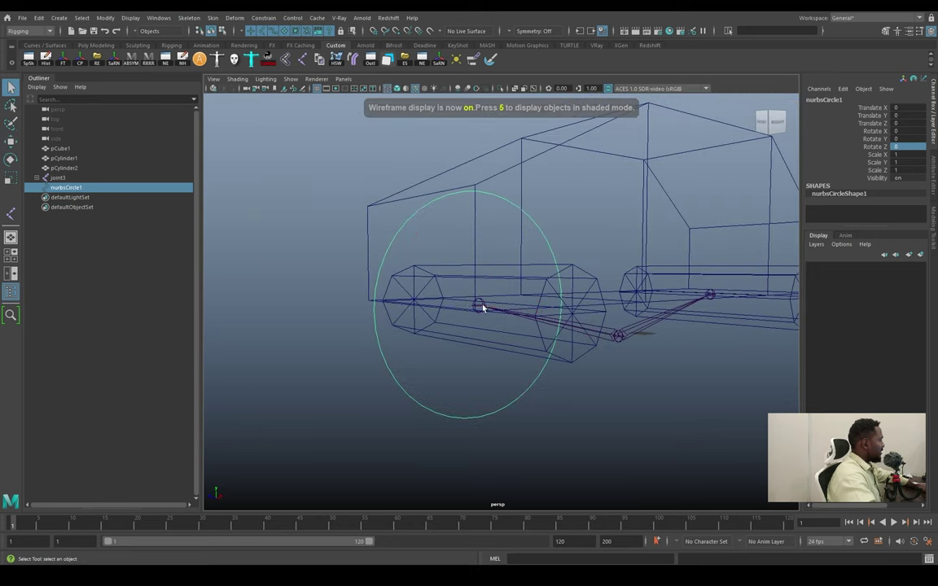
left_click(479, 306)
left_click(510, 205, "shift")
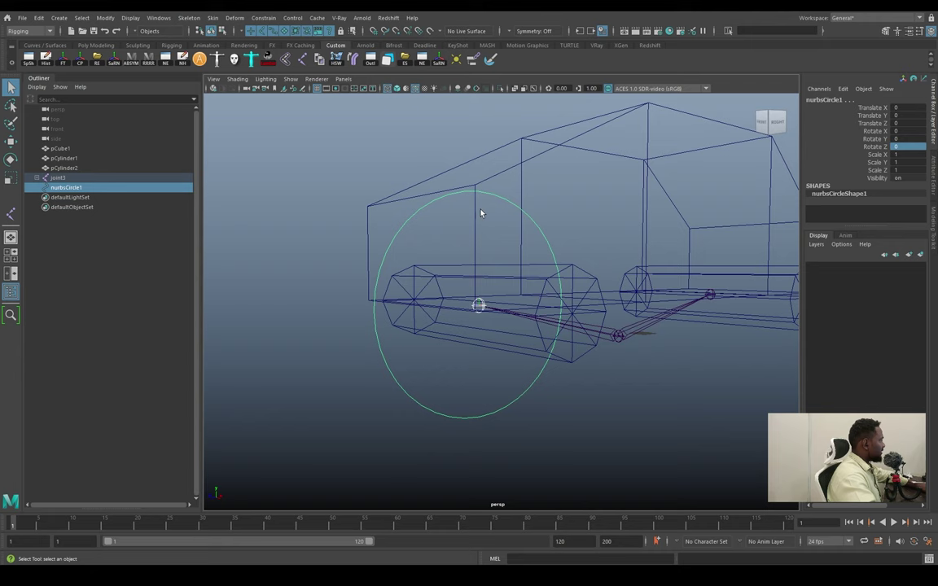
left_click(264, 18)
left_click(313, 22)
left_click(273, 29)
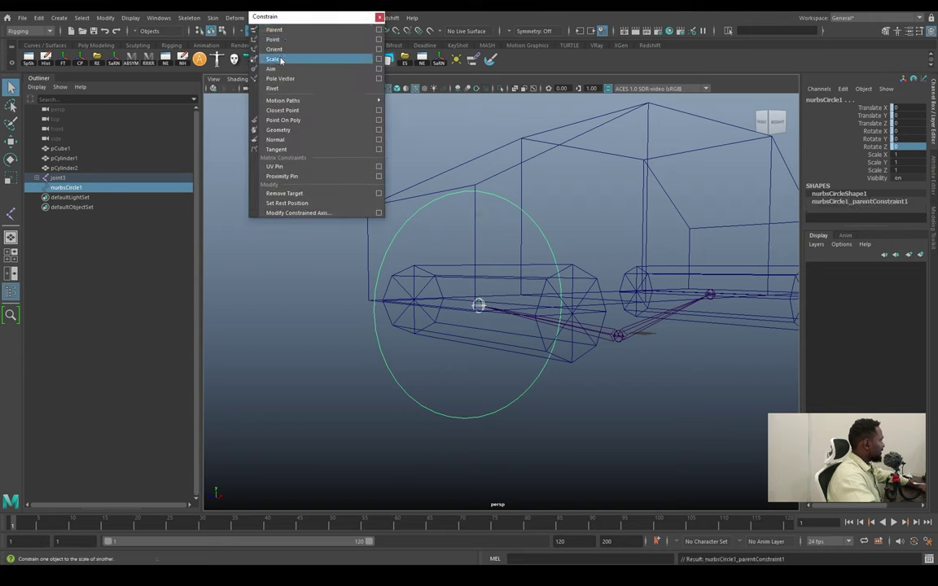
left_click(280, 61)
Test-rotate the circle, then undo the rotation and the wrong-way constraints.
key("e")
mouse_move(390, 291)
left_mouse_down()
mouse_move(410, 268)
mouse_move(555, 345)
left_mouse_up()
key("ctrl+z")
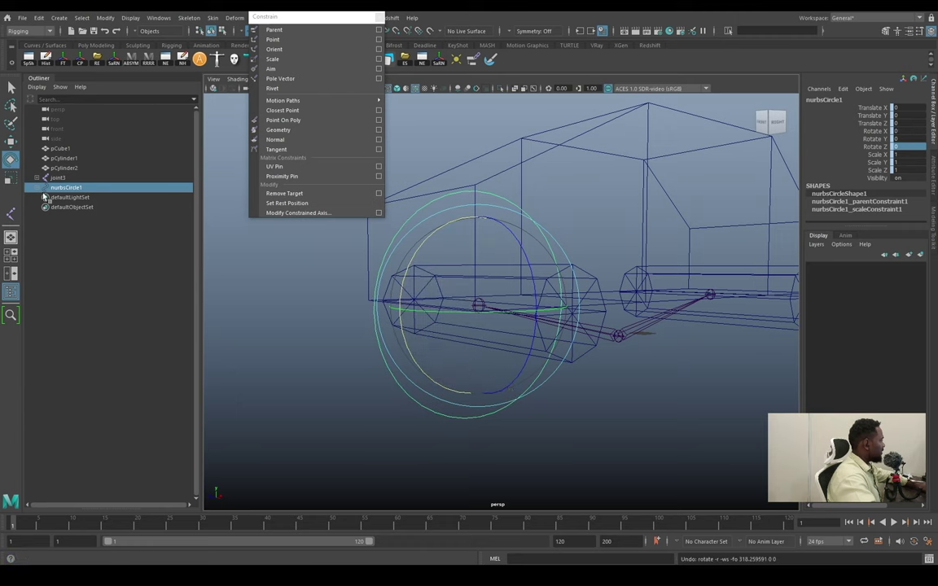
key("ctrl+z")
key("ctrl+z")
key("q")
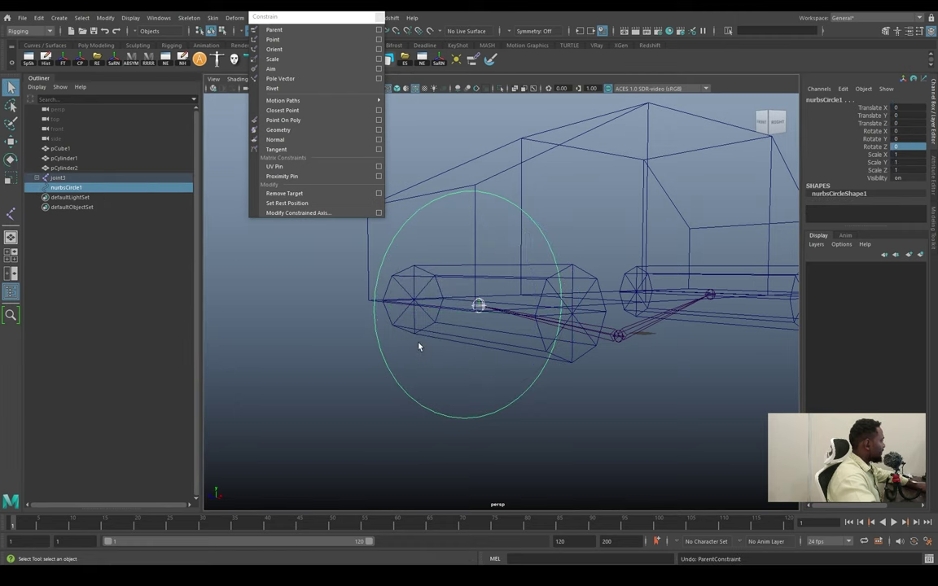
Parent- and scale-constrain joint1 to nurbsCircle1, then expand joint3 and joint1 in the Outliner.
left_click(477, 307, "shift")
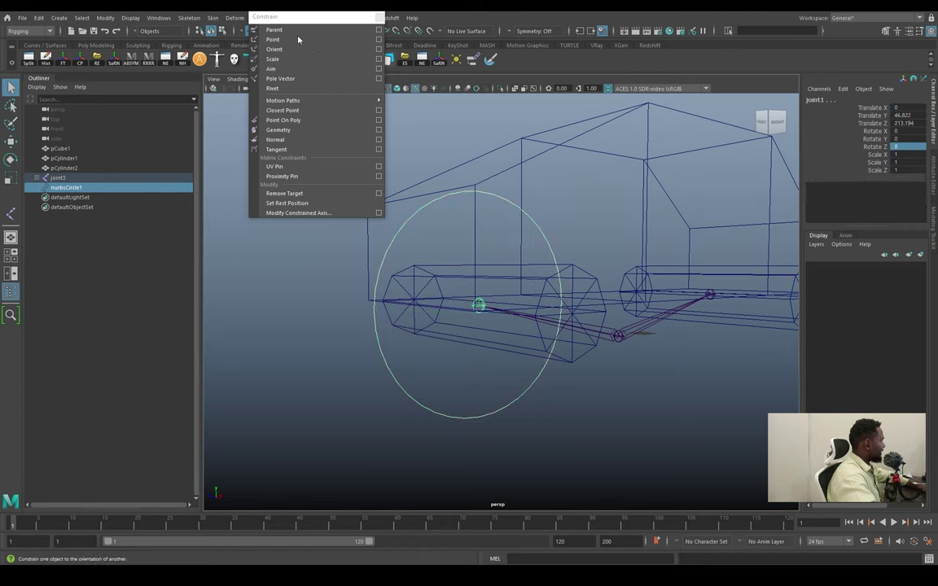
left_click(273, 30)
left_click(272, 59)
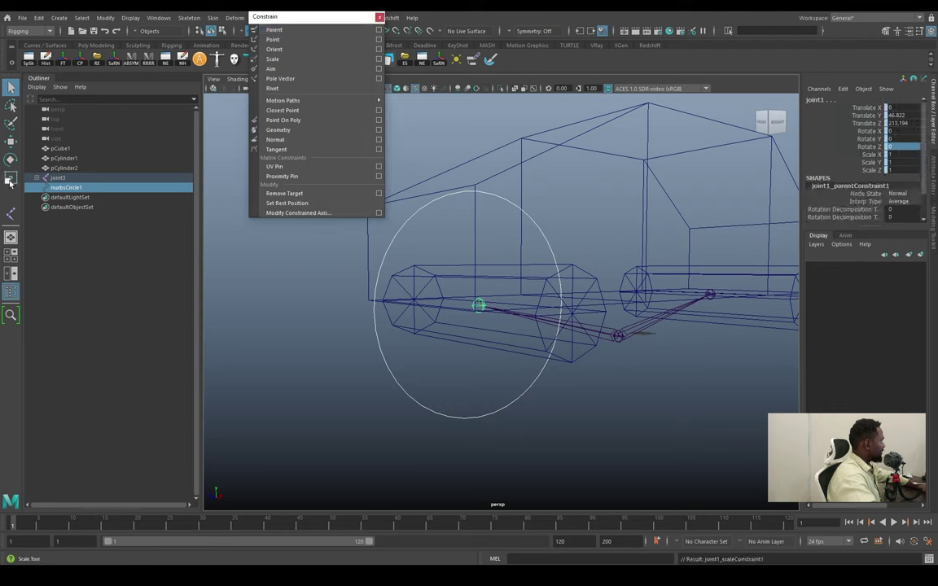
left_click(36, 178)
left_click(45, 189)
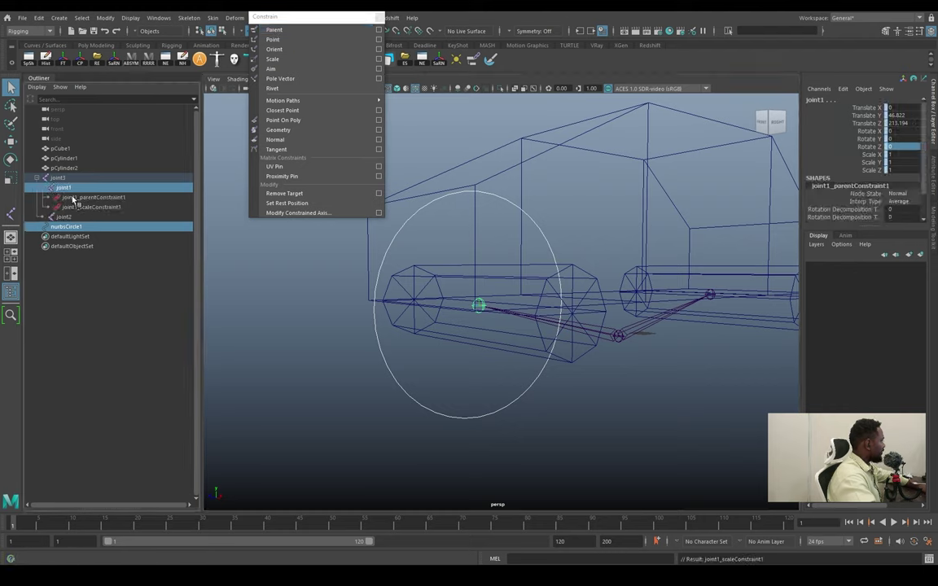
Orbit to a side-on view and select the front wheel circle and joint2.
scroll(489, 408, "down", 3)
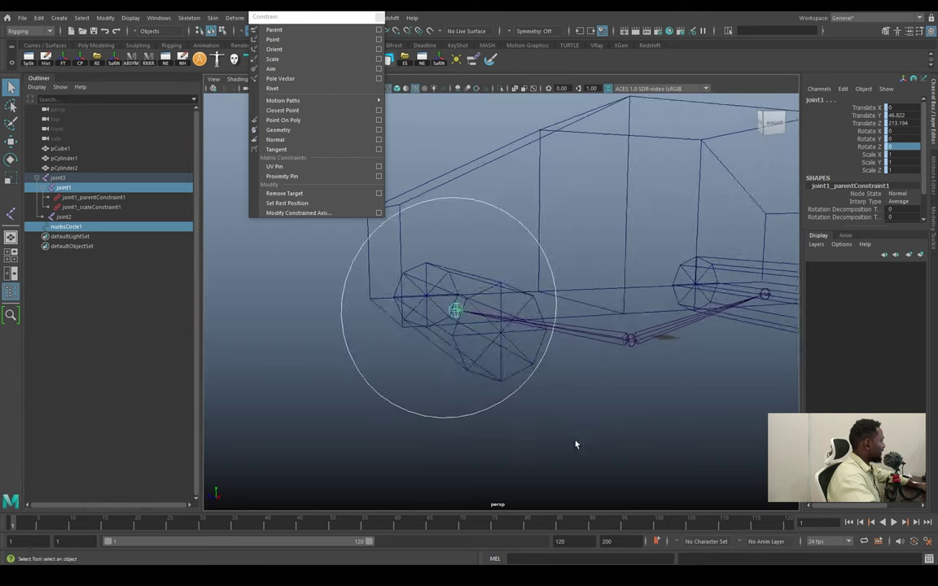
mouse_move(576, 443)
left_mouse_down("alt")
mouse_move(529, 408)
mouse_move(596, 404)
mouse_move(623, 364)
mouse_move(351, 408)
left_mouse_up("alt")
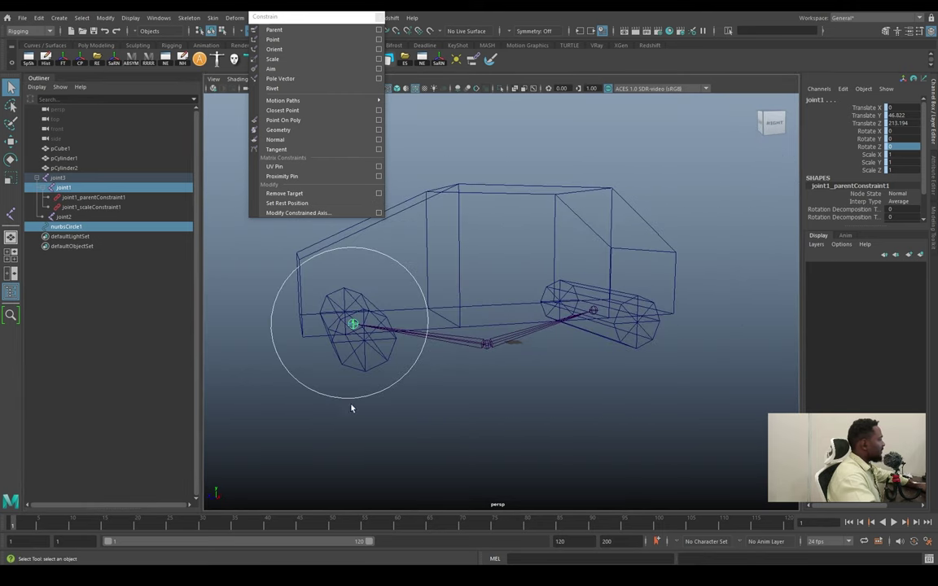
left_click(374, 346, "shift")
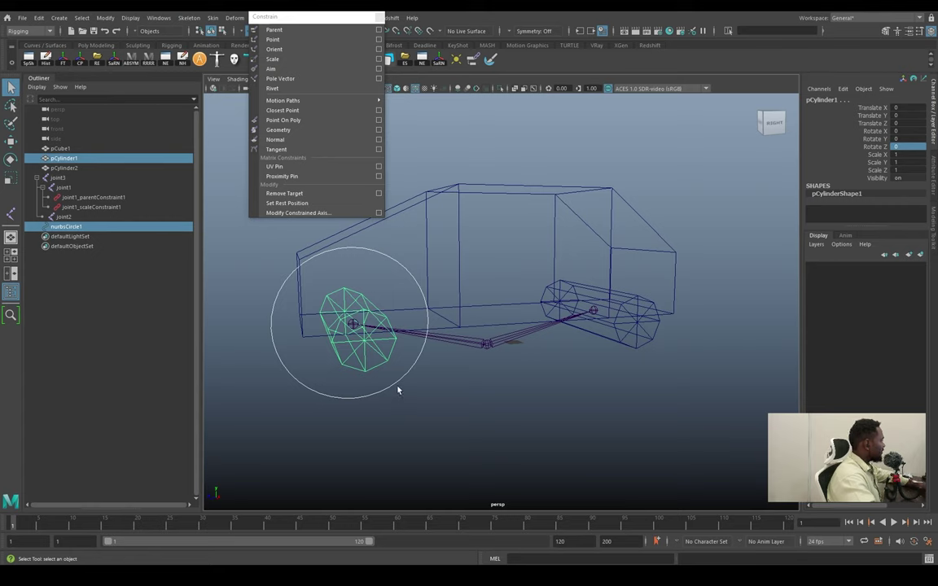
left_click(412, 358)
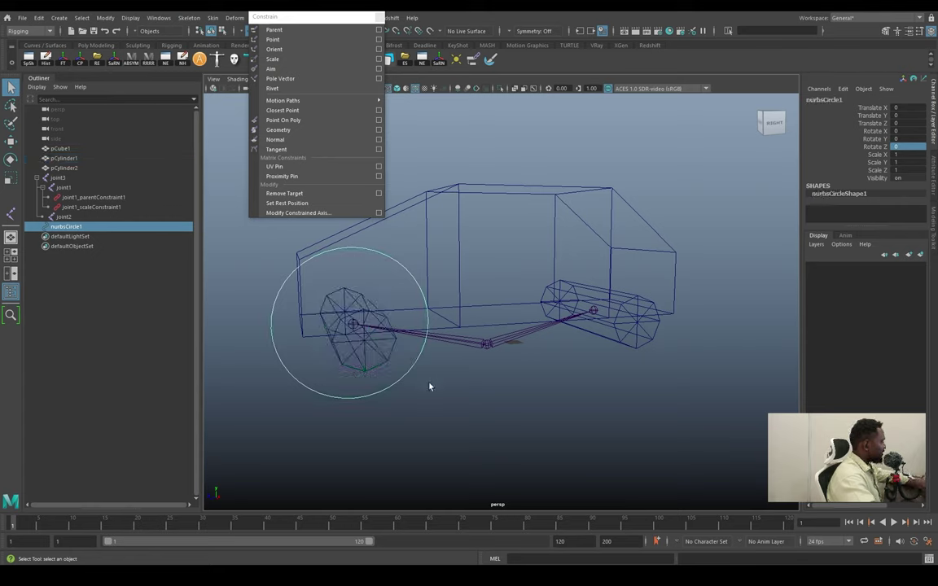
left_click(594, 312)
Duplicate nurbsCircle1 and slide the copy along Z onto the rear wheel (Translate Z -410.889).
left_click(369, 395)
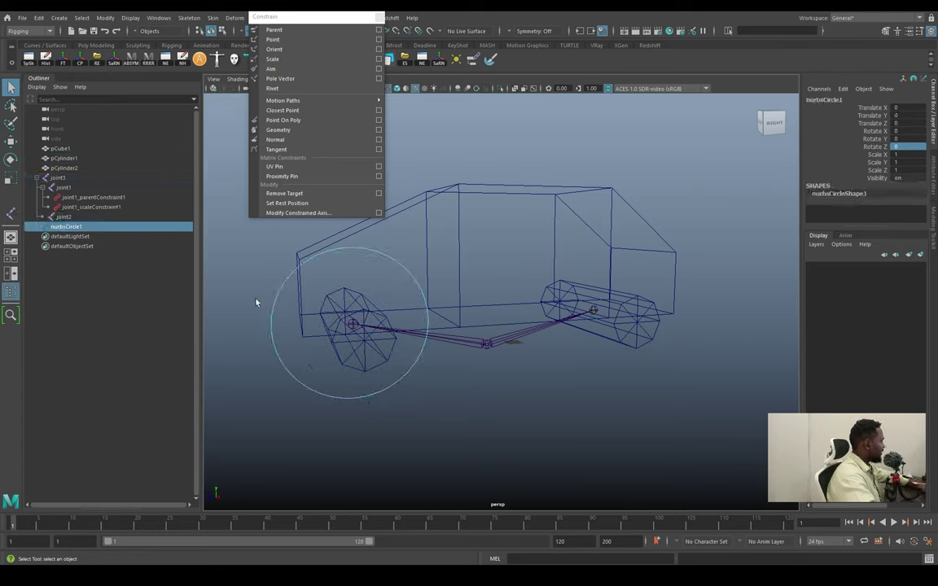
key("w")
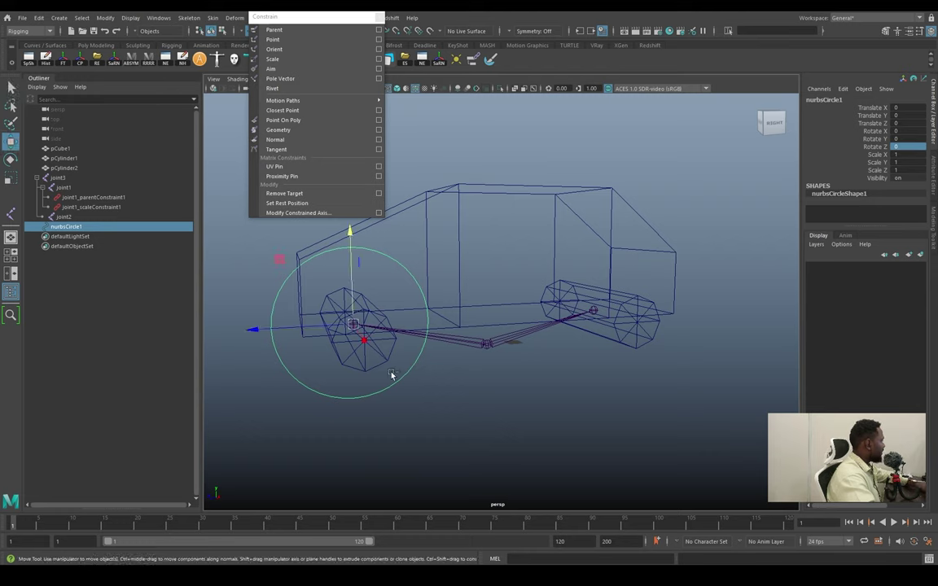
key("ctrl+d")
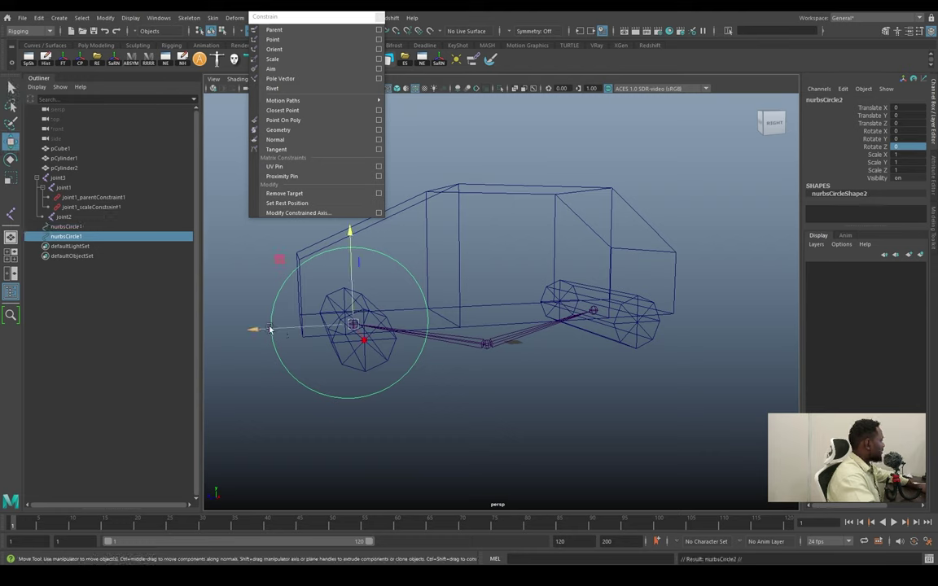
left_click_drag(271, 329, 460, 329)
key("space")
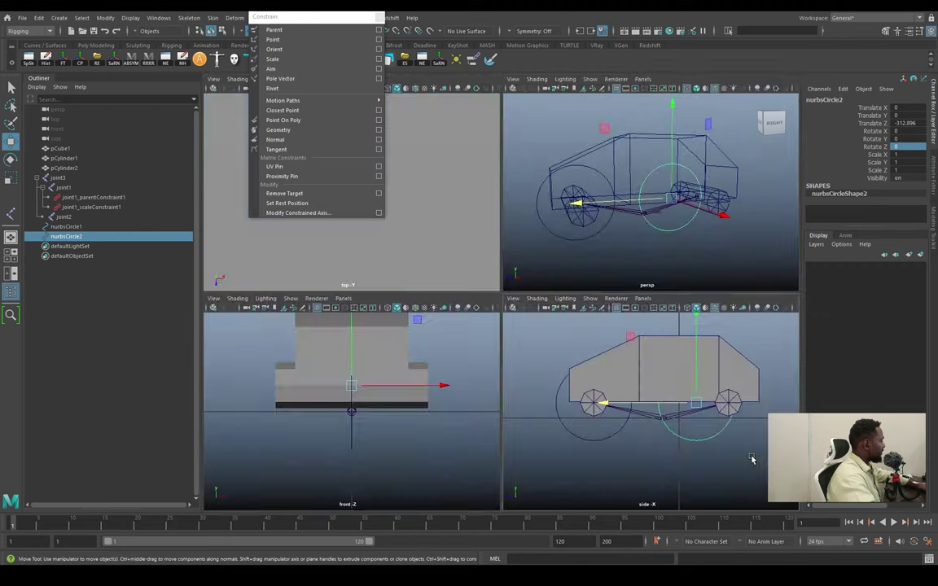
key("space")
left_click_drag(460, 284, 516, 283)
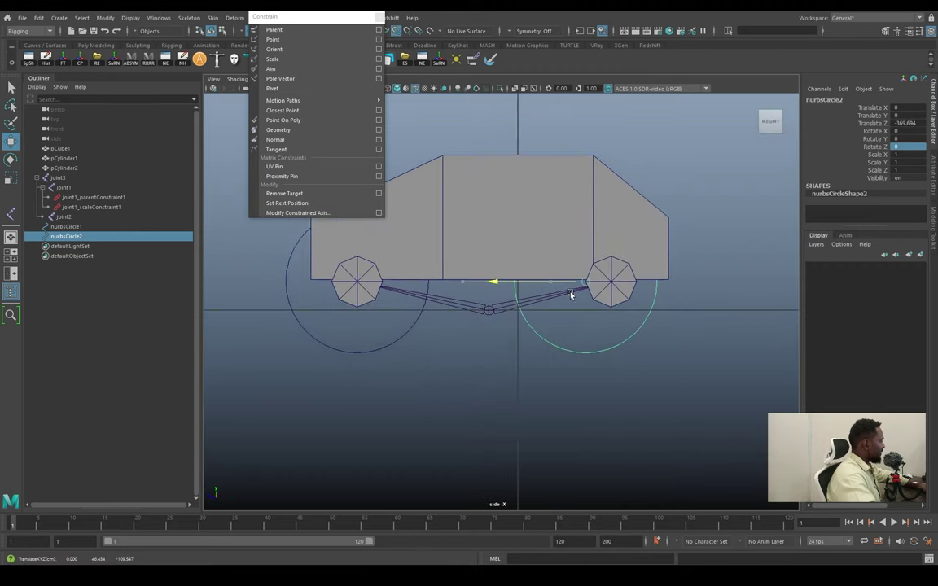
key("space")
key("space")
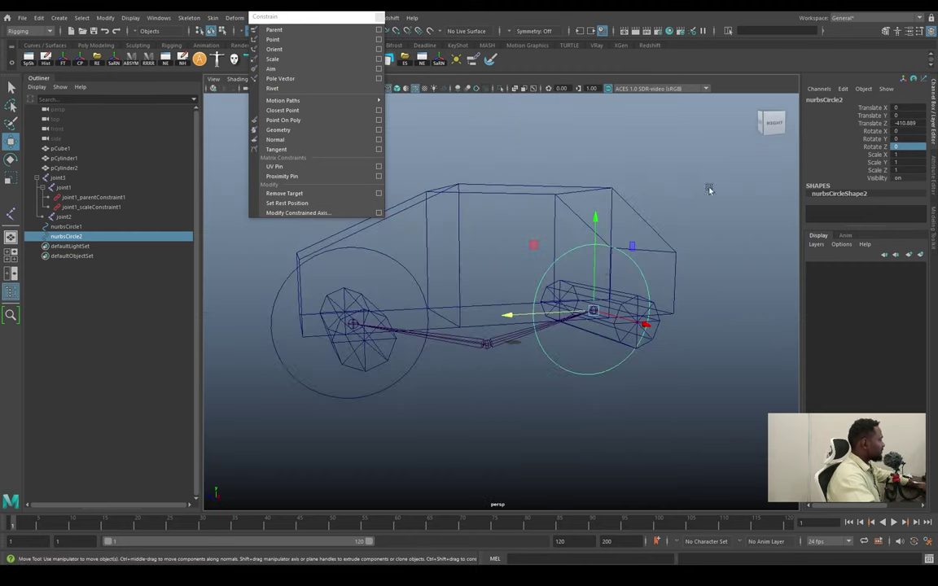
mouse_move(709, 188)
left_mouse_down("alt")
mouse_move(619, 278)
mouse_move(351, 143)
left_mouse_up("alt")
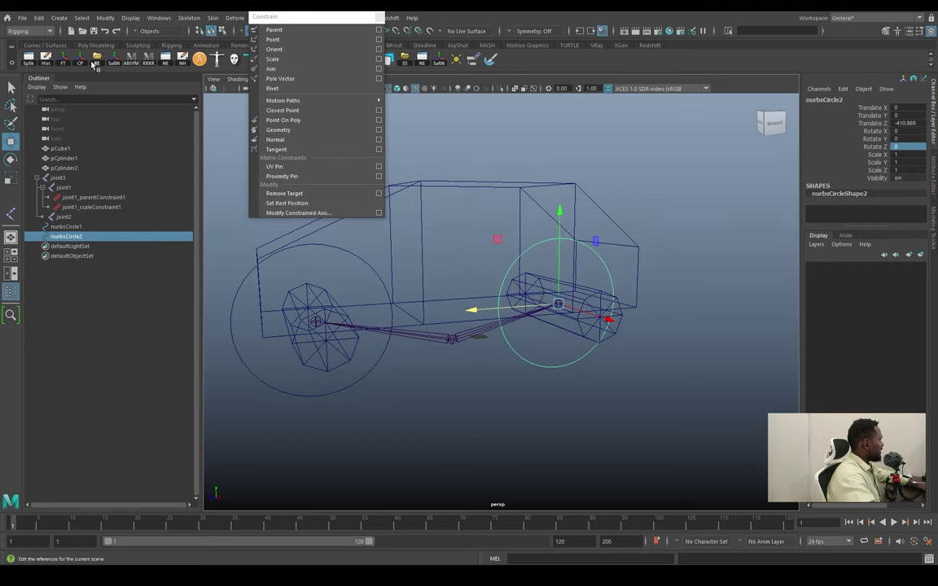
Rename nurbsCircle1 to Front_CTRL in the Outliner.
left_click(368, 375)
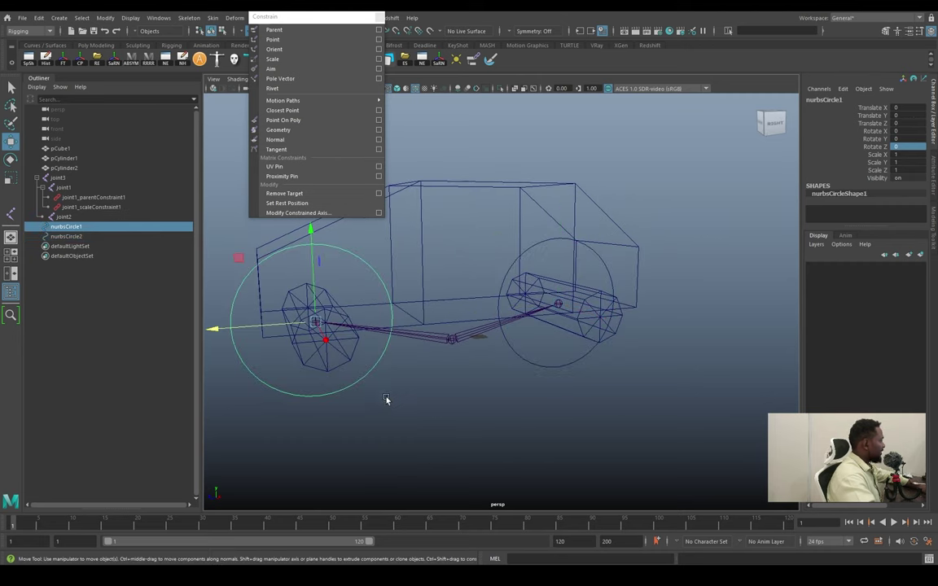
left_click(77, 235)
double_click(96, 227)
type("Front")
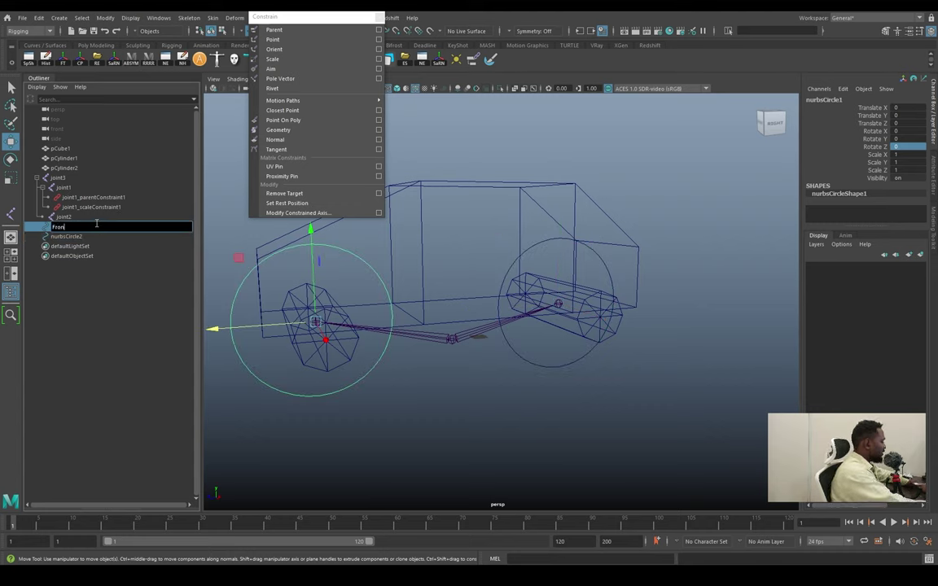
type("_CTRL")
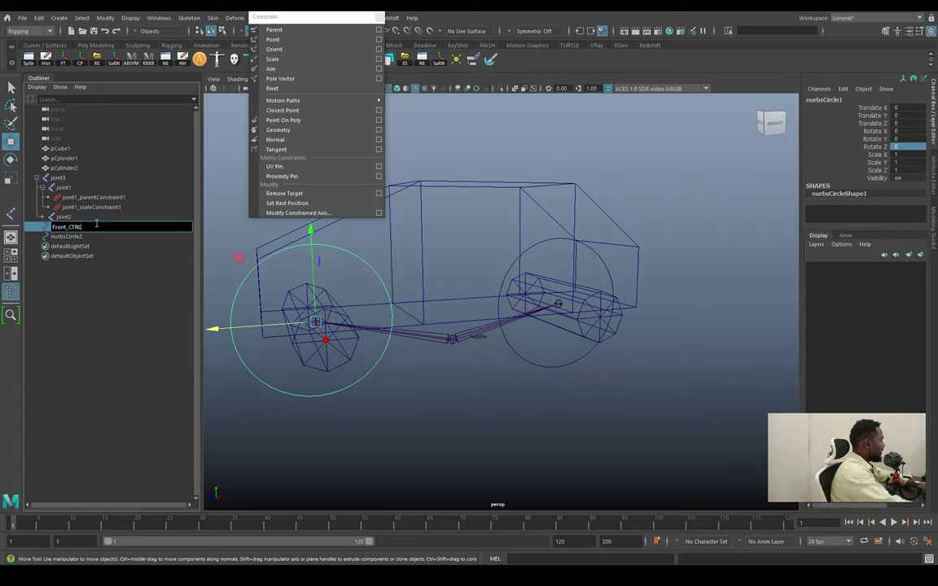
key("Return")
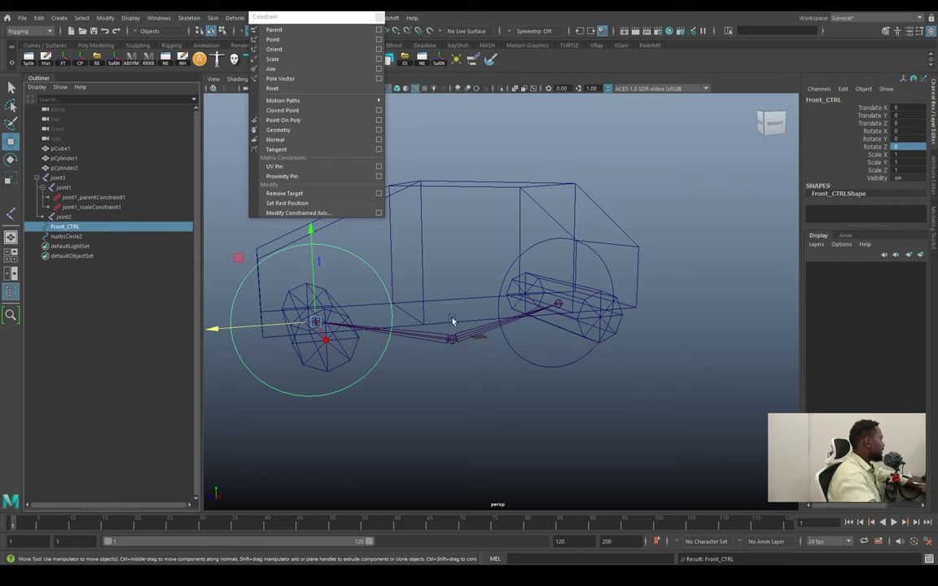
Rename nurbsCircle2 to Back_CTRL.
left_click(558, 352)
double_click(67, 236)
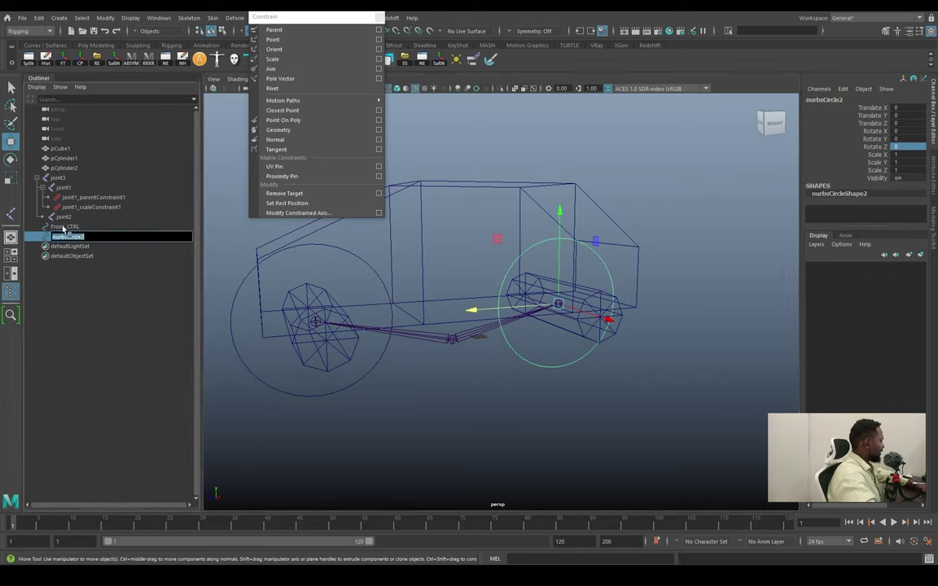
type("Back_CTRL")
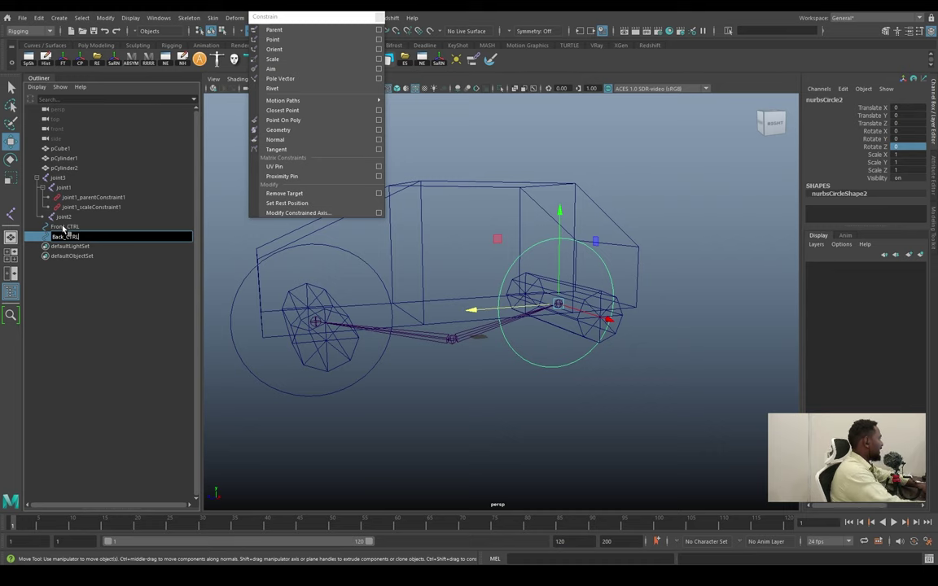
key("Return")
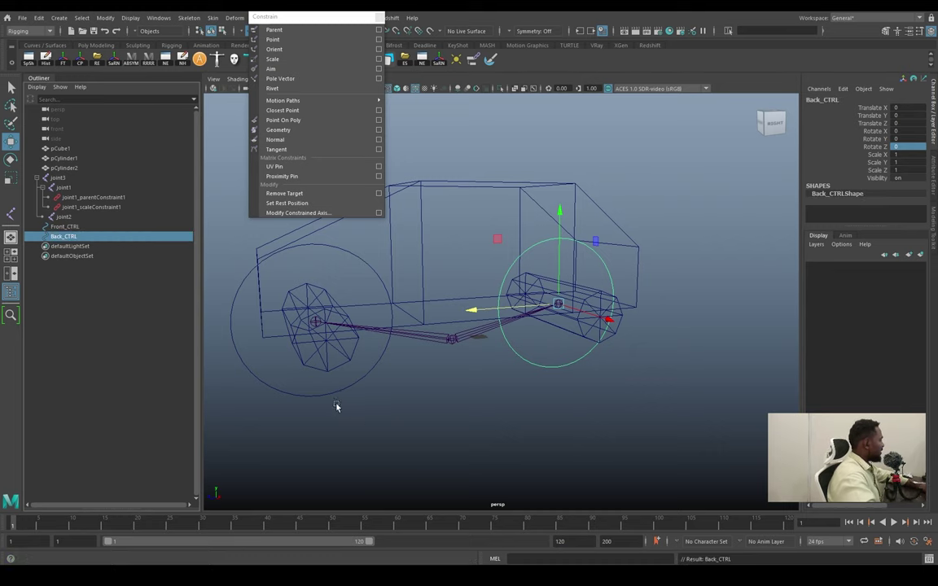
Test-rotate the Front_CTRL wheel control, then undo the rotations.
left_click_drag(336, 406, 395, 398, "alt")
key("q")
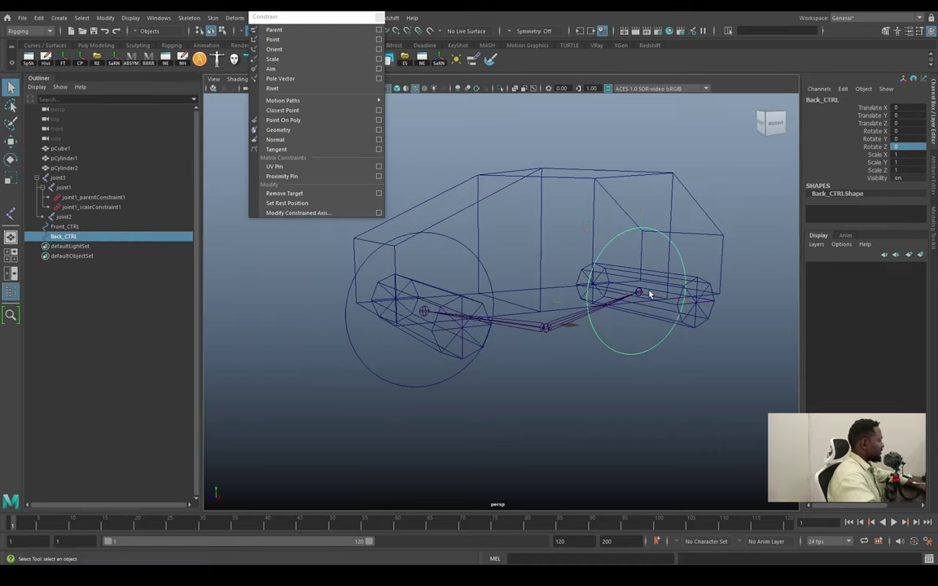
left_click(641, 299)
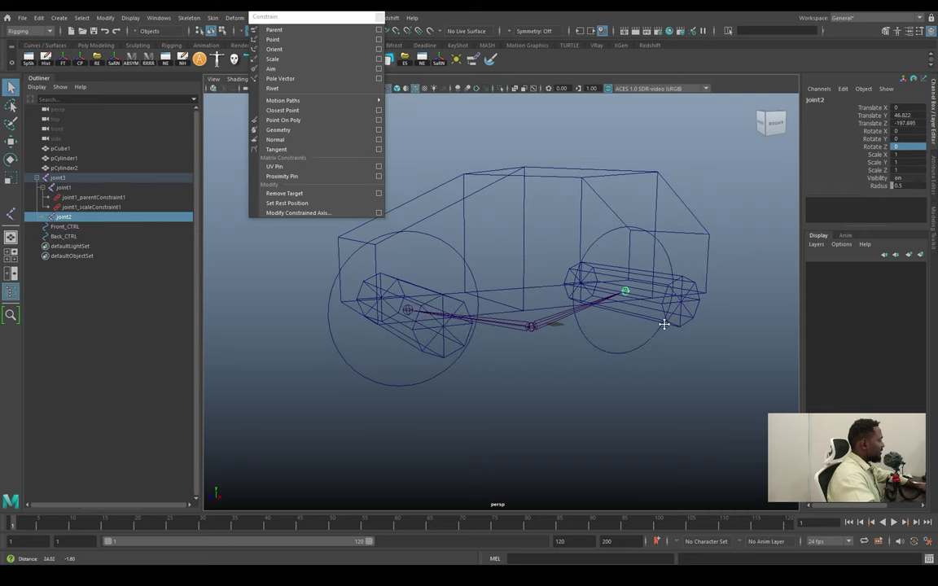
left_click_drag(638, 293, 371, 316, "alt")
left_click(359, 390)
key("e")
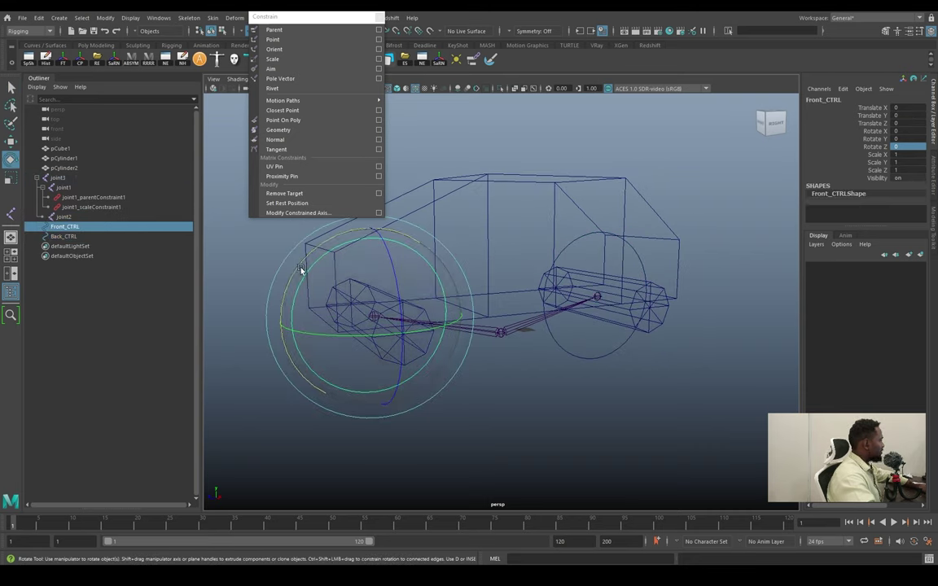
left_click_drag(307, 272, 395, 359)
key("ctrl+z")
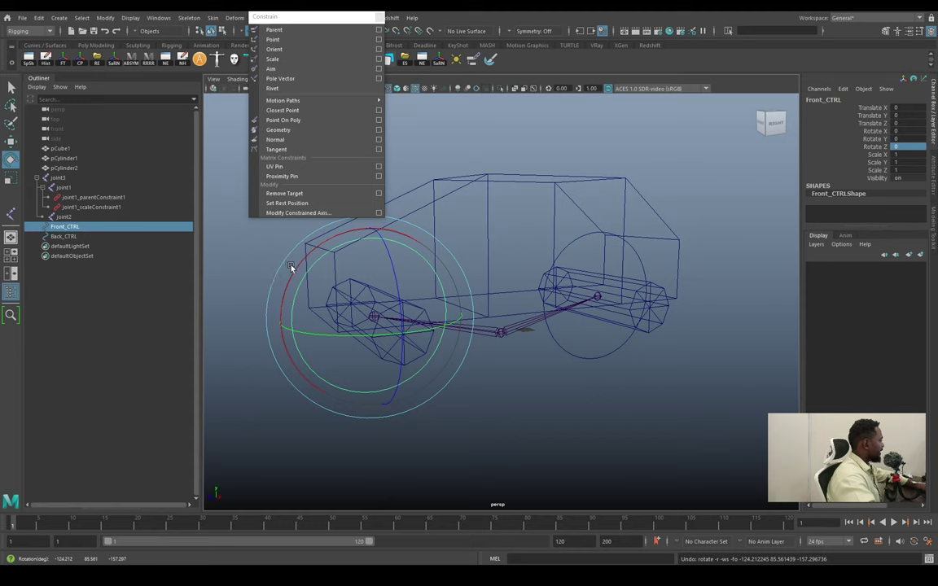
left_click_drag(291, 268, 325, 320)
key("ctrl+z")
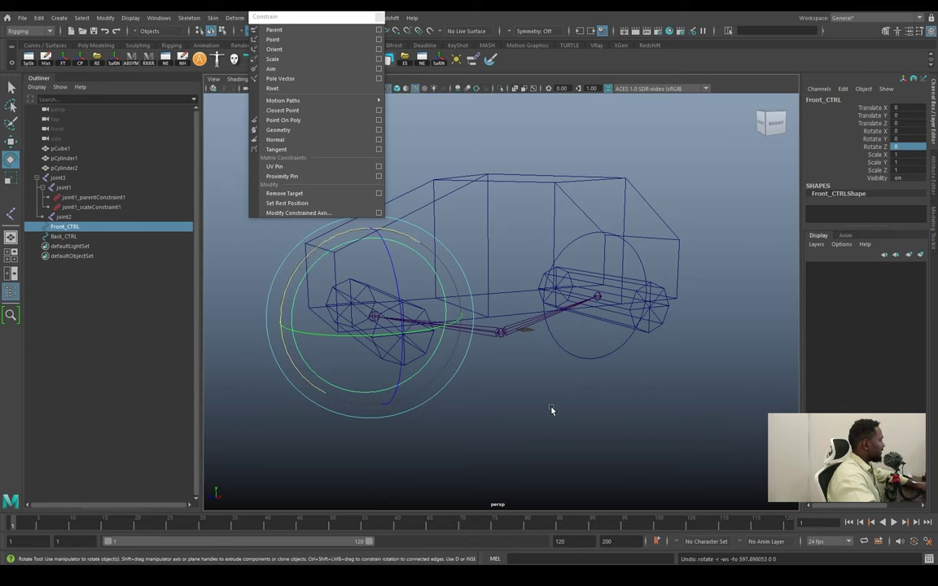
Parent-constrain and scale-constrain joint2 to Back_CTRL.
scroll(706, 262, "up", 5)
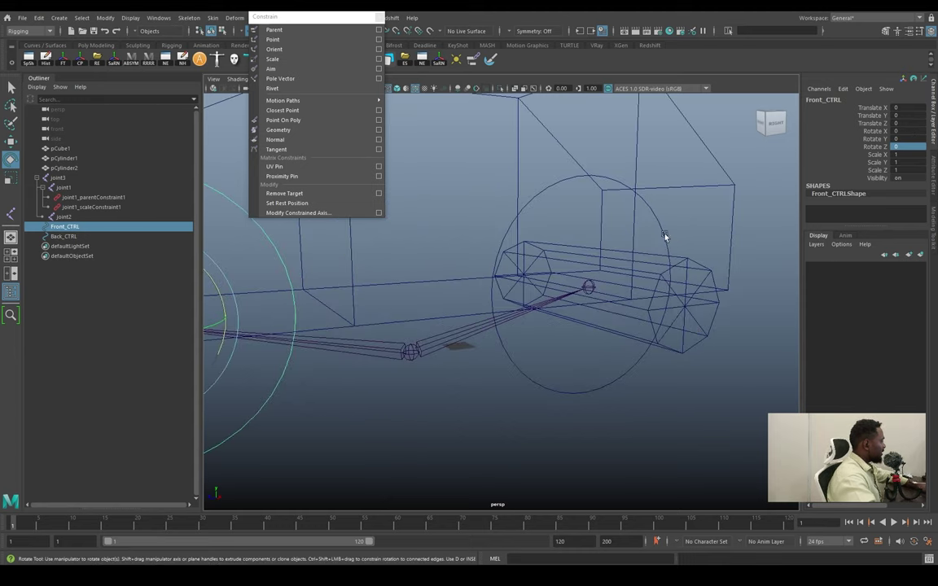
left_click(664, 237)
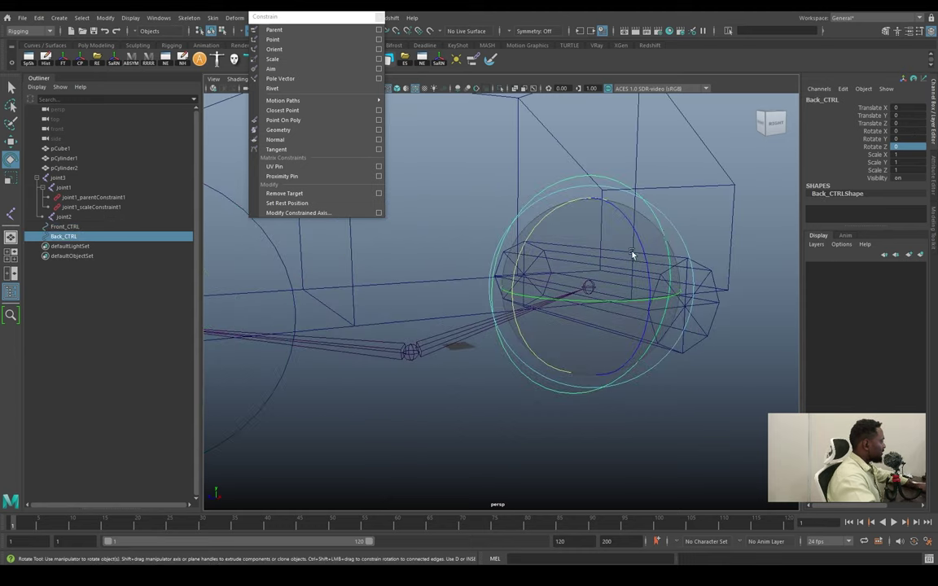
key("q")
left_click(592, 287, "shift")
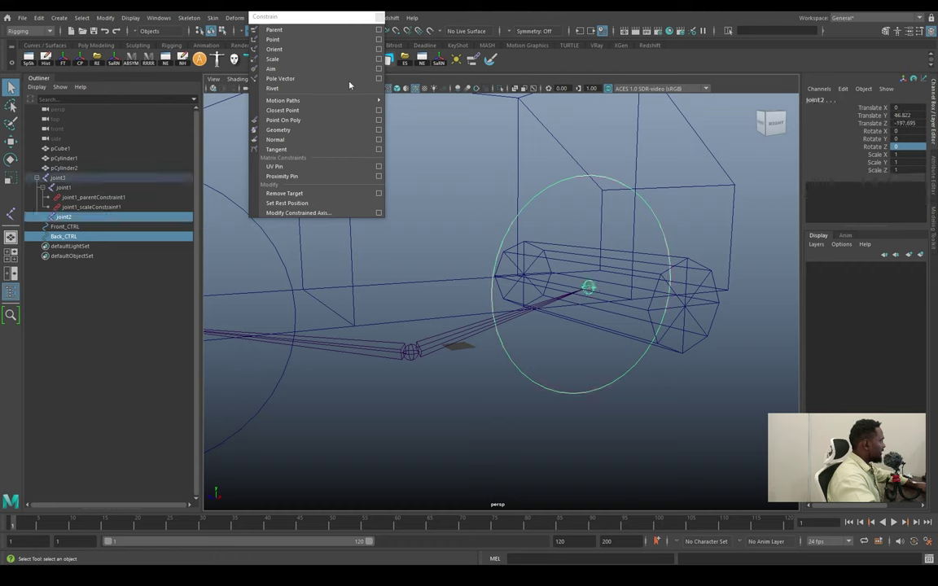
left_click(289, 30)
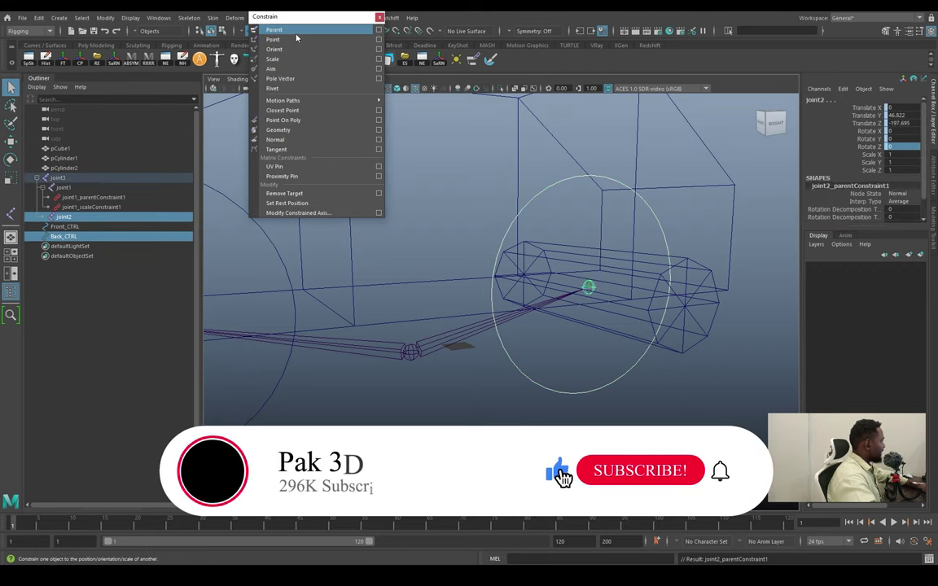
left_click(282, 62)
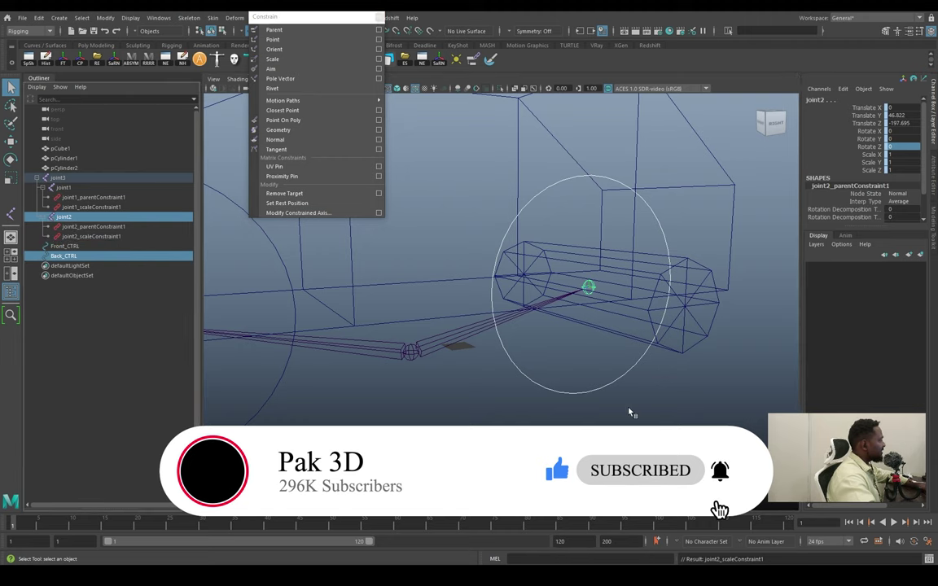
Inspect the rear wheel and its Back_CTRL control from new angles.
left_click_drag(627, 412, 649, 352, "alt")
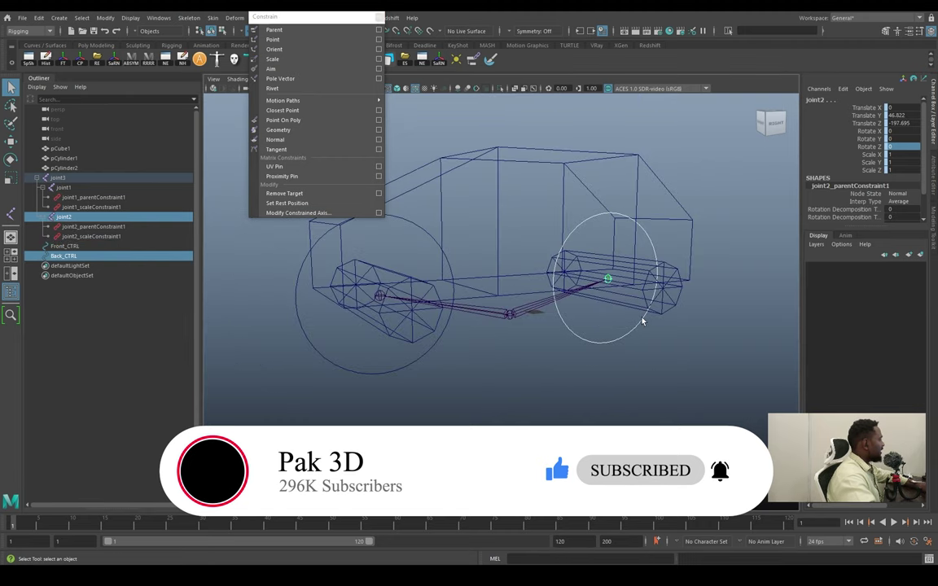
mouse_move(431, 398)
left_mouse_down("alt")
mouse_move(586, 396)
mouse_move(609, 307)
left_mouse_up("alt")
left_click(554, 283)
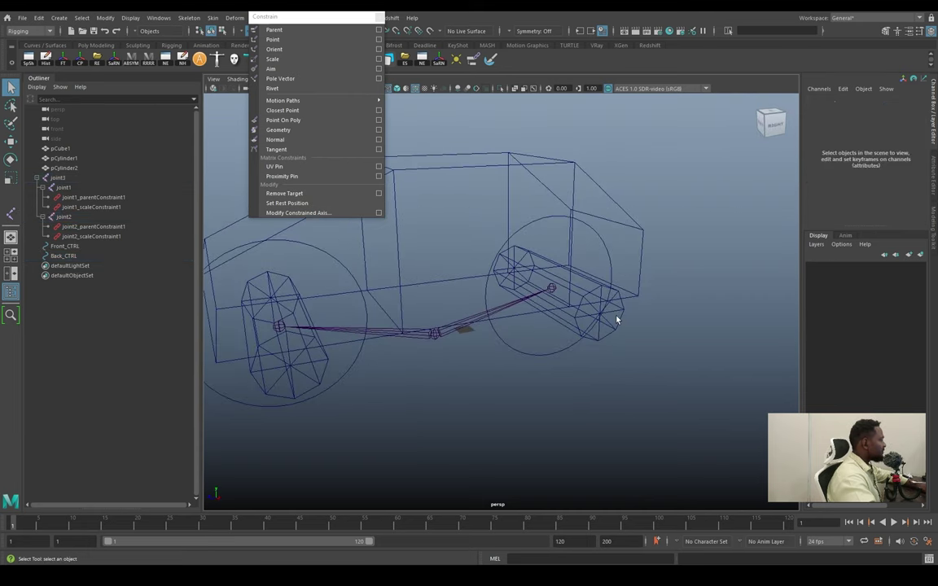
left_click(555, 276)
left_click_drag(632, 350, 579, 352, "alt")
scroll(579, 351, "down", 3)
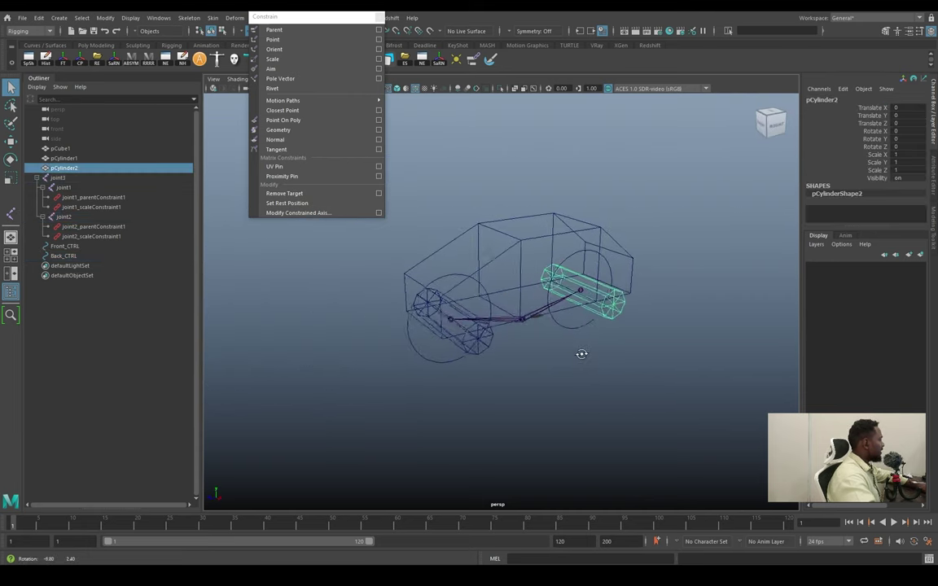
left_click(592, 340)
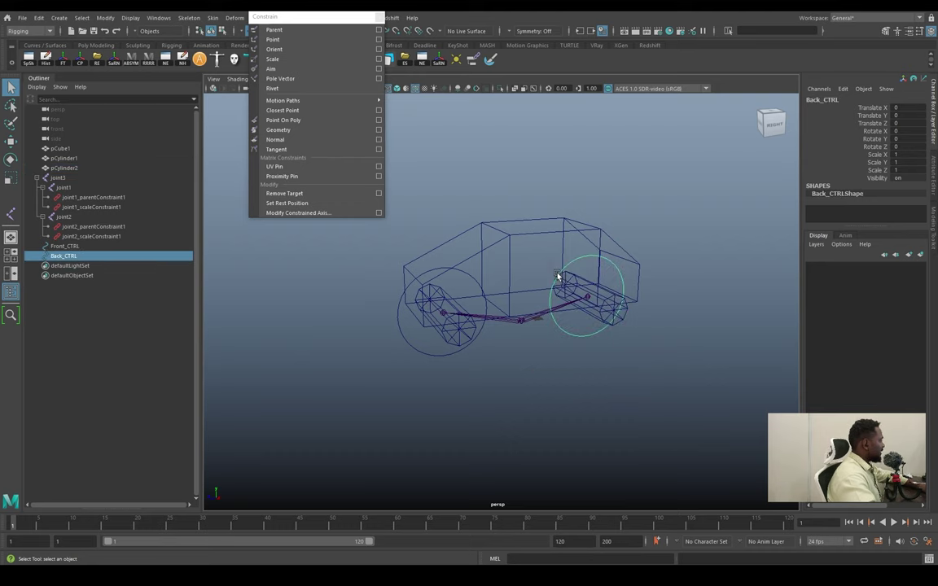
key("e")
mouse_move(554, 393)
left_mouse_down("alt")
mouse_move(612, 396)
mouse_move(600, 300)
left_mouse_up("alt")
key("w")
Select joint2 at the back wheel, then the root joint joint3.
scroll(609, 362, "up", 3)
scroll(611, 362, "up", 3)
key("q")
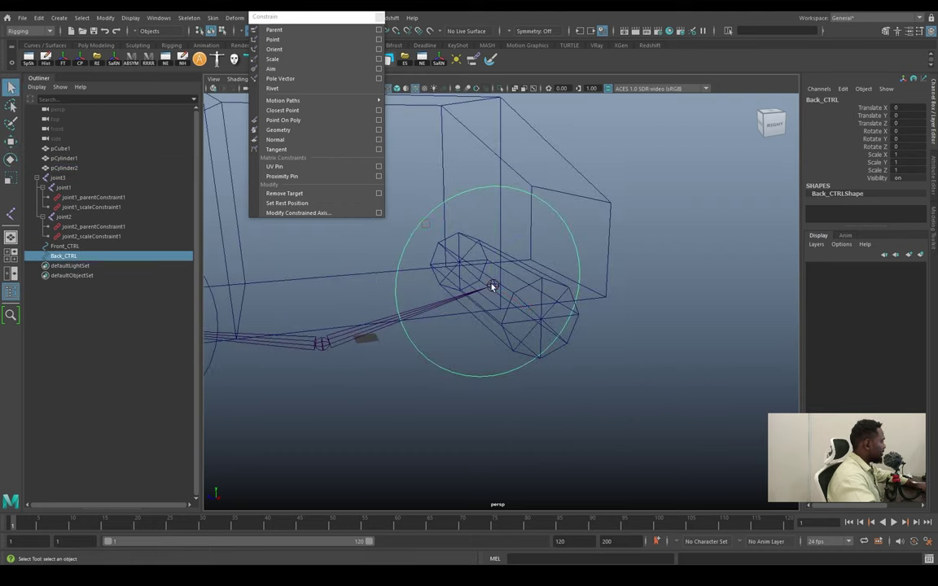
left_click(494, 286)
left_click_drag(452, 327, 515, 315, "alt")
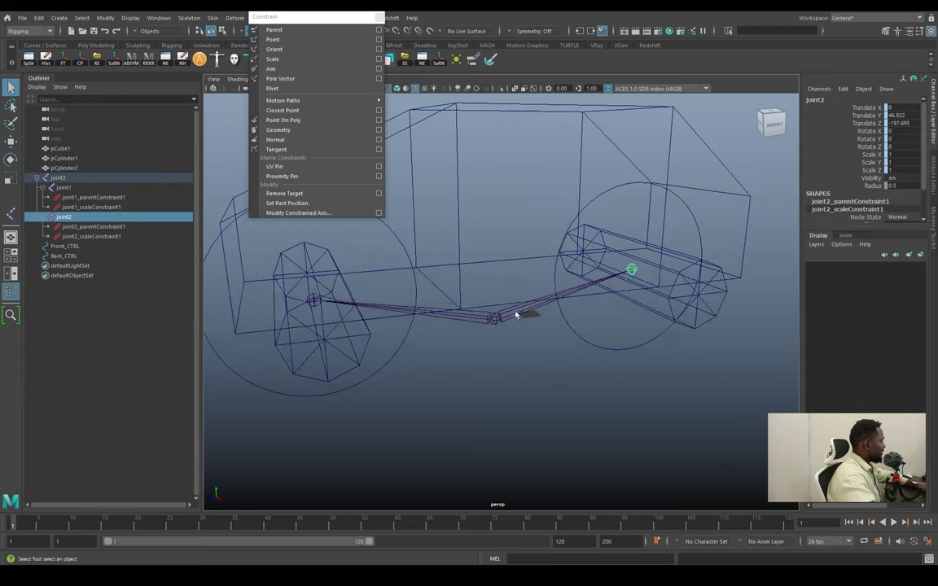
left_click(494, 319)
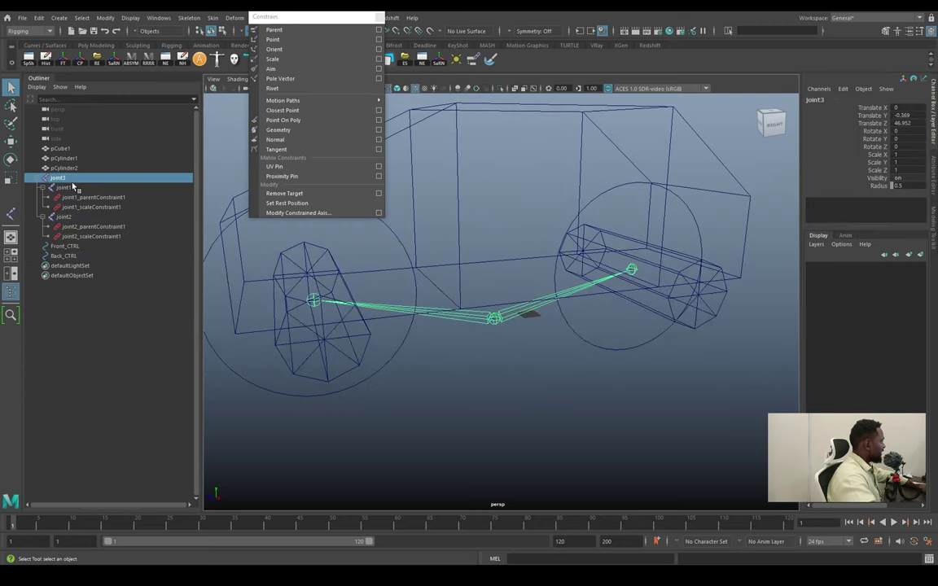
Bind the car body and both wheels to the selected joint3 hierarchy with Bind Skin.
left_click(82, 17)
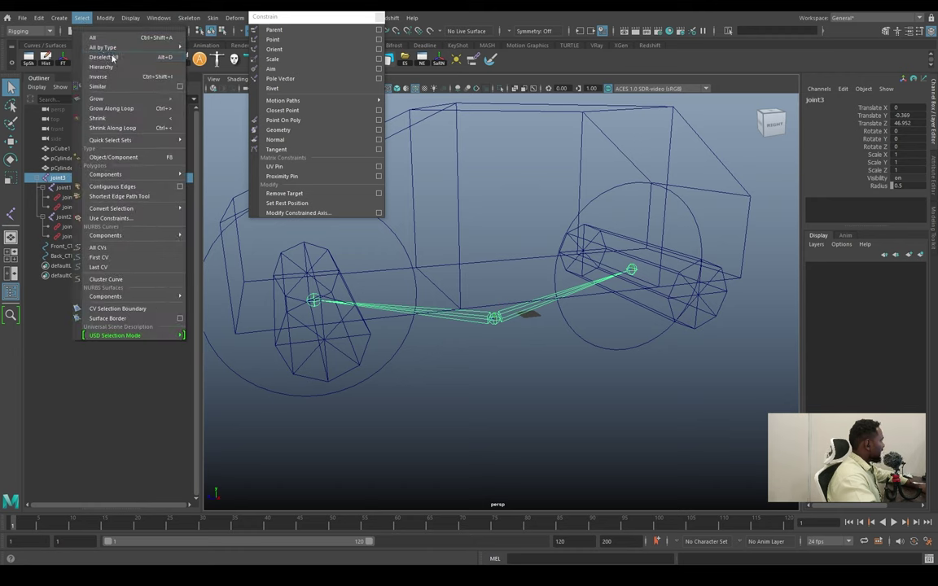
left_click(112, 65)
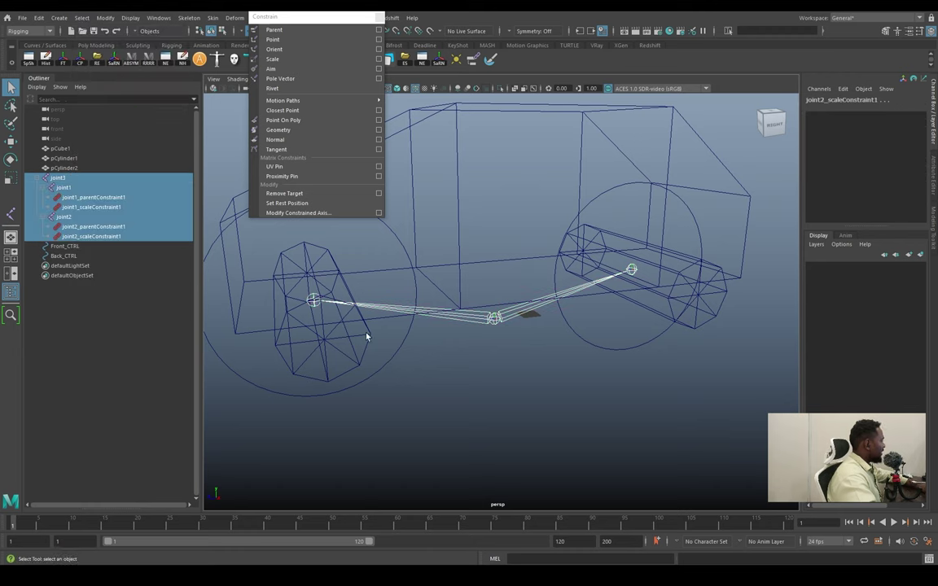
left_click(329, 299, "shift")
left_click(459, 263, "shift")
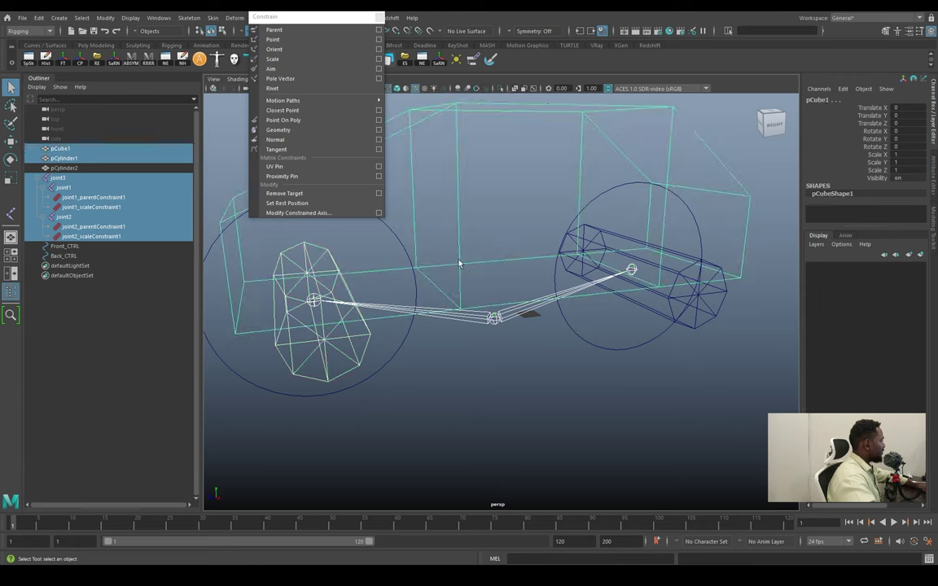
left_click(715, 308, "shift")
left_click(213, 17)
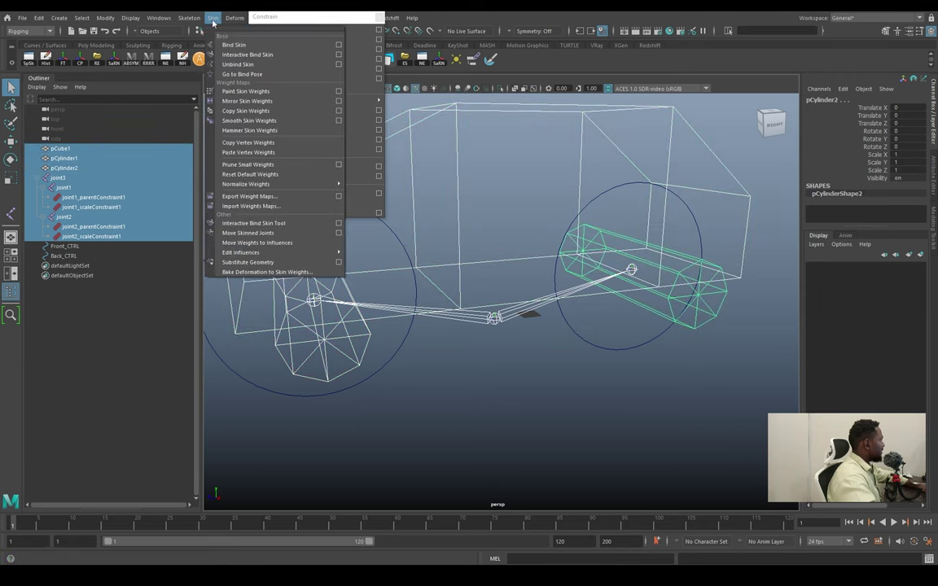
left_click(236, 46)
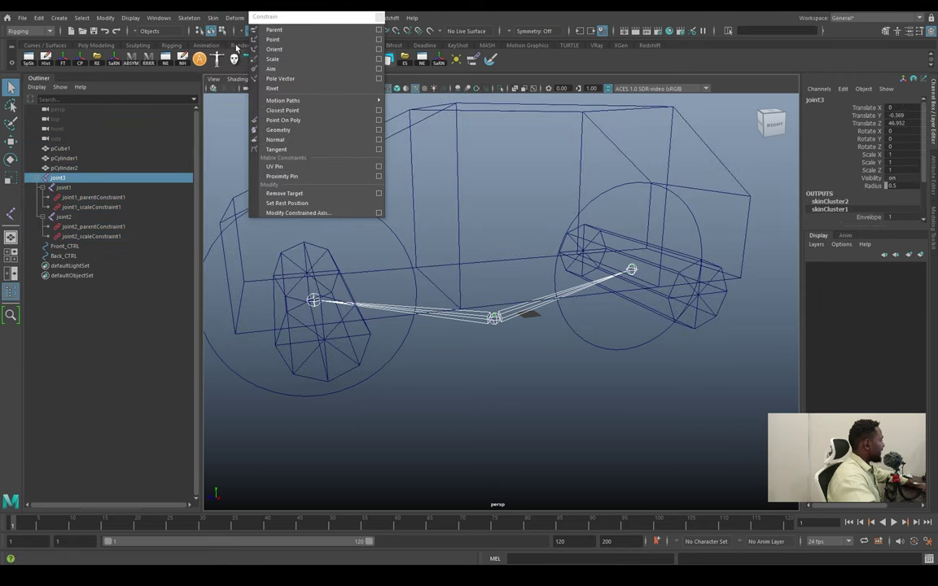
Move the middle joint to test how the bound mesh deforms.
left_click(419, 342)
left_click(409, 333)
key("w")
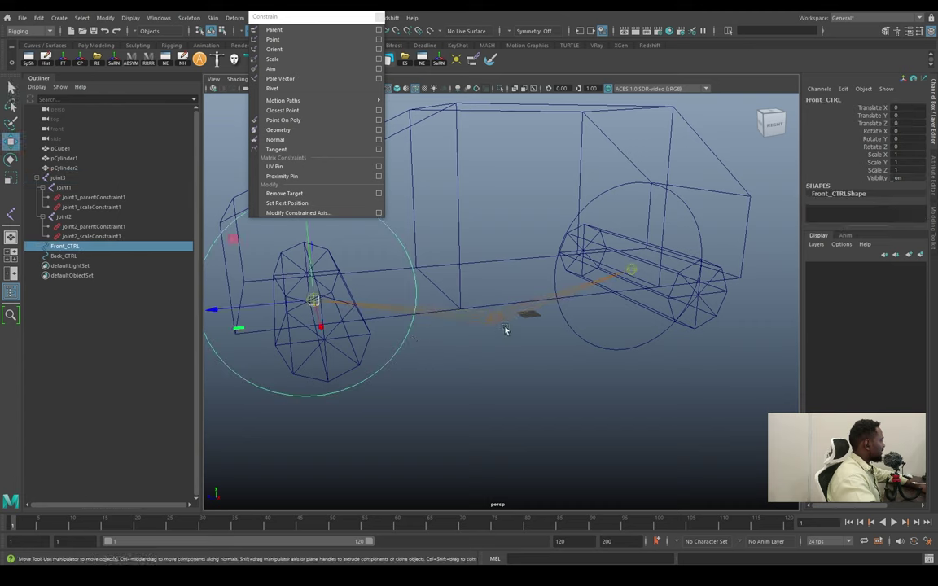
left_click(503, 325)
mouse_move(494, 289)
left_mouse_down()
mouse_move(492, 237)
mouse_move(612, 422)
left_mouse_up()
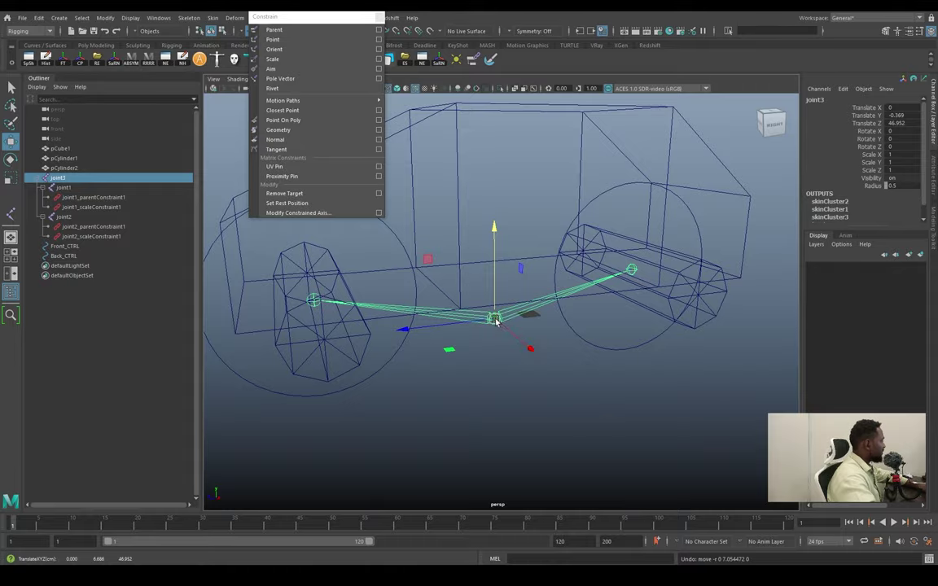
mouse_move(495, 320)
left_mouse_down()
mouse_move(563, 337)
mouse_move(562, 301)
mouse_move(492, 193)
mouse_move(486, 230)
mouse_move(513, 222)
mouse_move(601, 319)
mouse_move(613, 320)
mouse_move(586, 314)
left_mouse_up()
scroll(600, 318, "down", 5)
scroll(600, 309, "down", 3)
scroll(603, 318, "up", 3)
Switch to shaded display and lift the front wheel control to test the rig.
key("5")
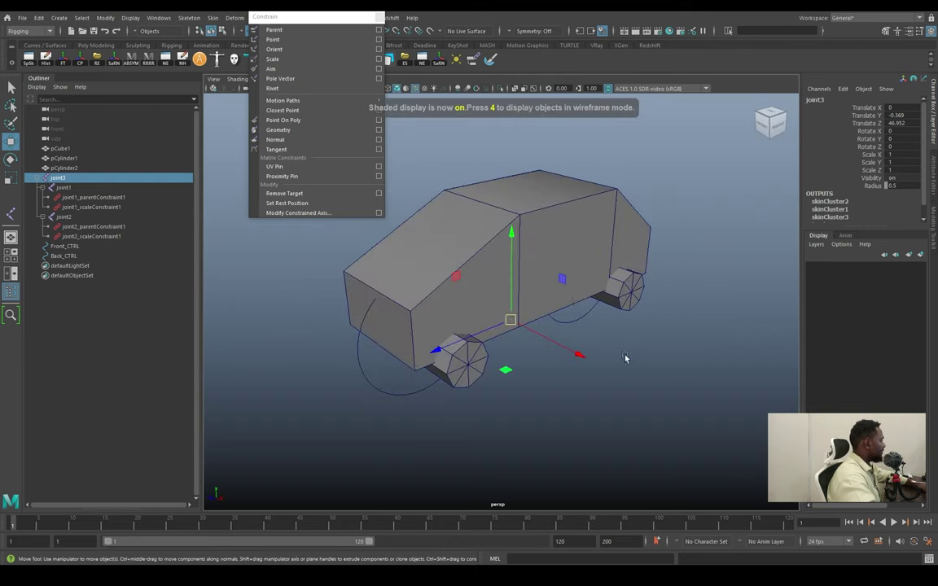
mouse_move(625, 358)
left_mouse_down("alt")
mouse_move(626, 329)
mouse_move(692, 422)
mouse_move(513, 384)
left_mouse_up("alt")
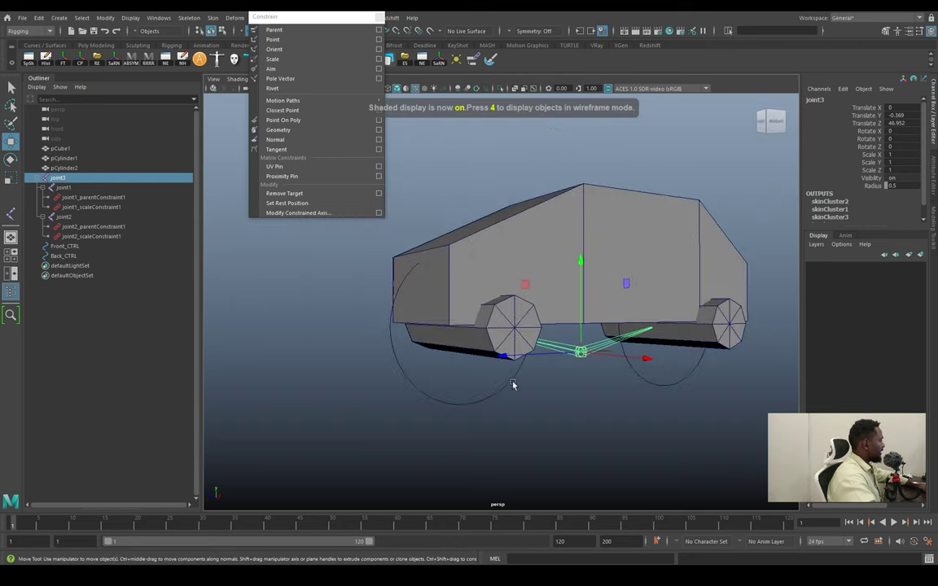
left_click(453, 402)
mouse_move(468, 334)
left_mouse_down()
mouse_move(493, 287)
mouse_move(450, 304)
mouse_move(550, 345)
left_mouse_up()
Paint skin weights on the car body with the paint value set to 1.
left_click(560, 262)
right_click(577, 252)
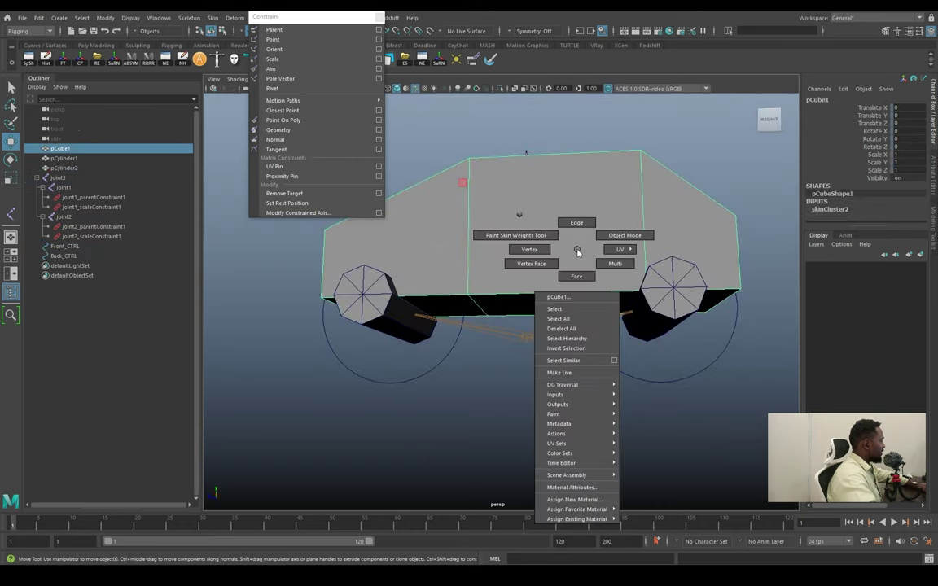
left_click(516, 235)
right_click_drag(525, 343, 526, 261)
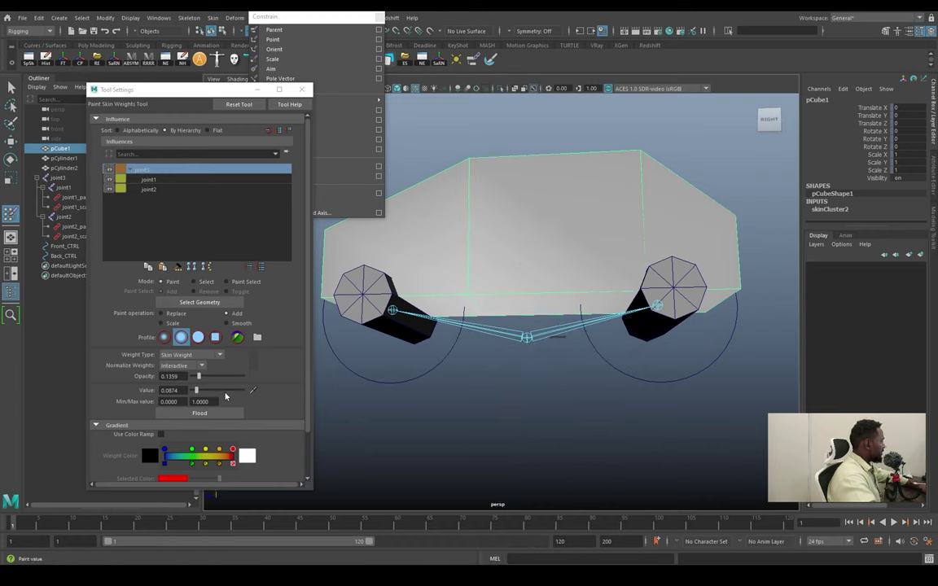
left_click_drag(225, 392, 249, 379)
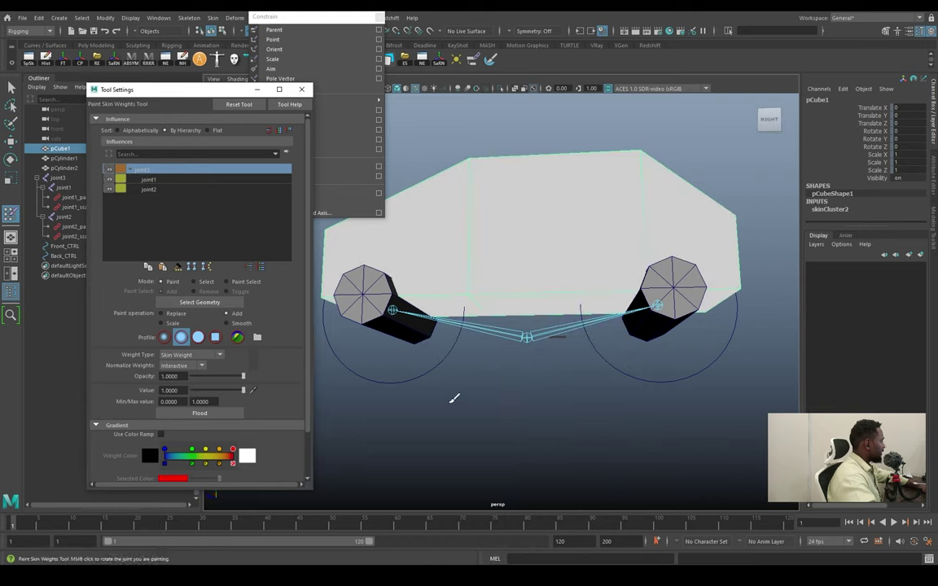
mouse_move(452, 395)
left_mouse_down("alt")
mouse_move(597, 320)
mouse_move(640, 362)
mouse_move(520, 382)
left_mouse_up("alt")
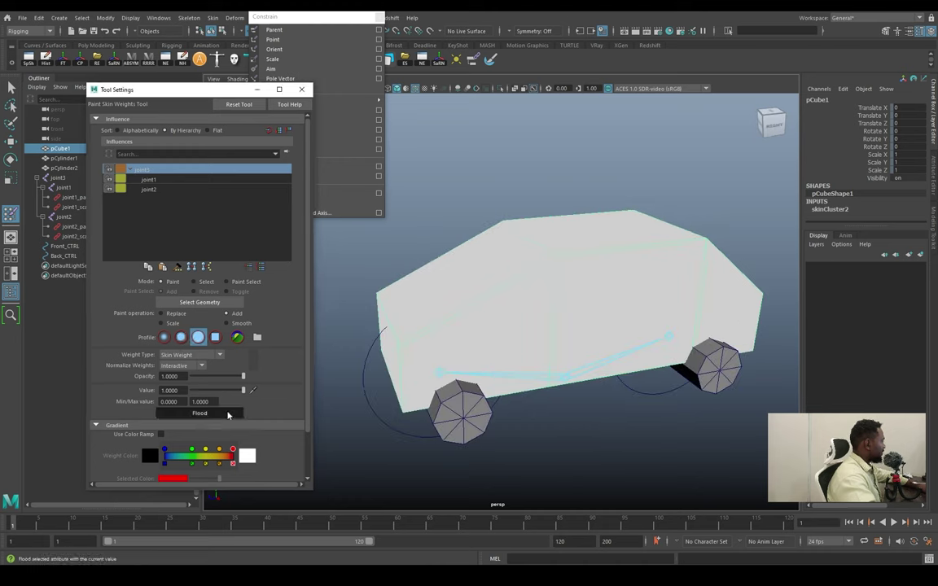
key("w")
right_click_drag(652, 335, 561, 266)
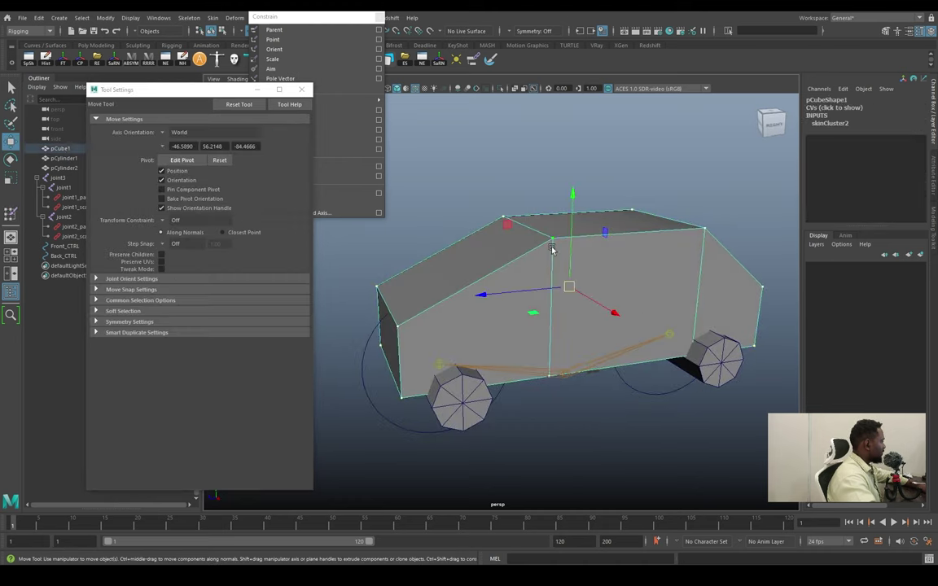
mouse_move(669, 272)
right_mouse_down("shift")
mouse_move(618, 267)
mouse_move(602, 230)
right_mouse_up("shift")
left_click(603, 230)
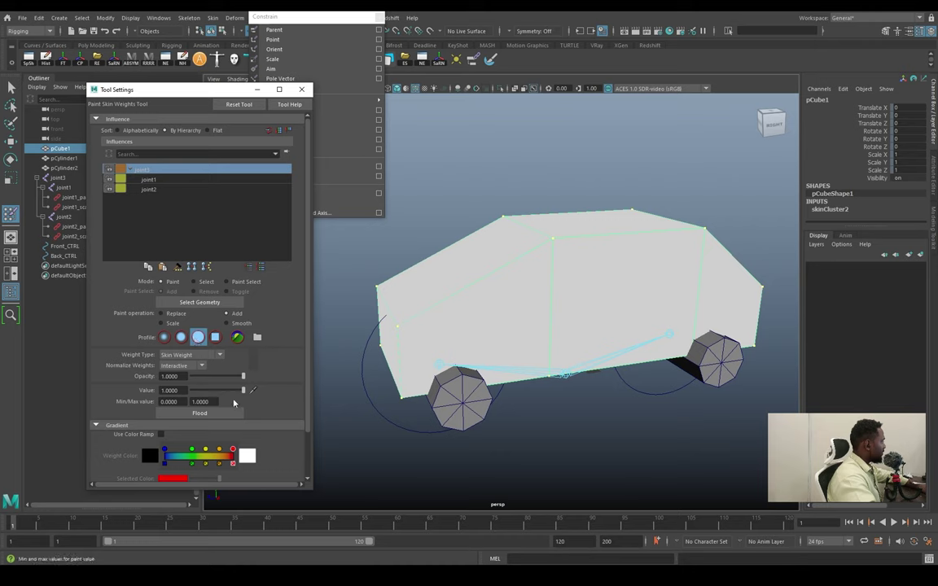
Toggle the colour ramp display and start painting skin weights on rear wheel pCylinder2.
left_click_drag(488, 277, 350, 277, "alt")
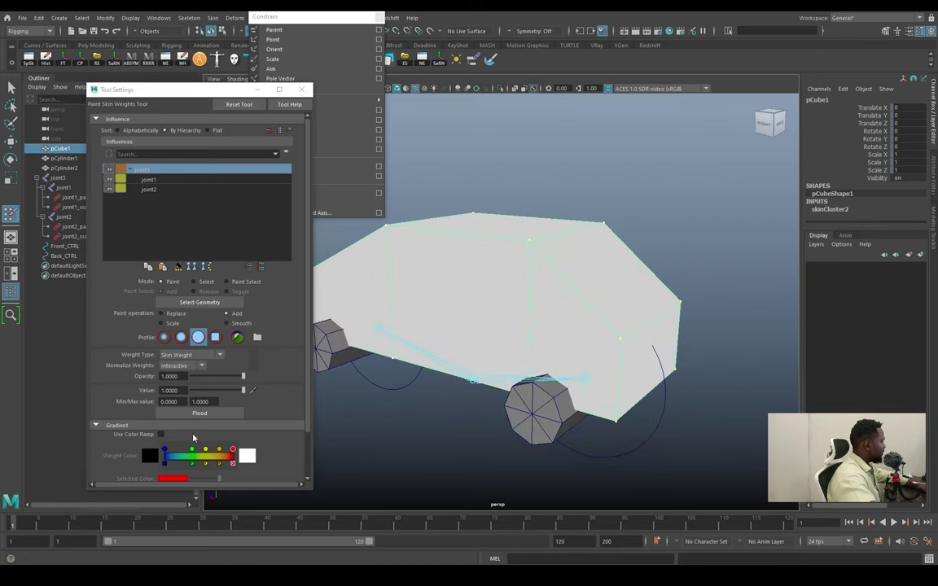
left_click(161, 435)
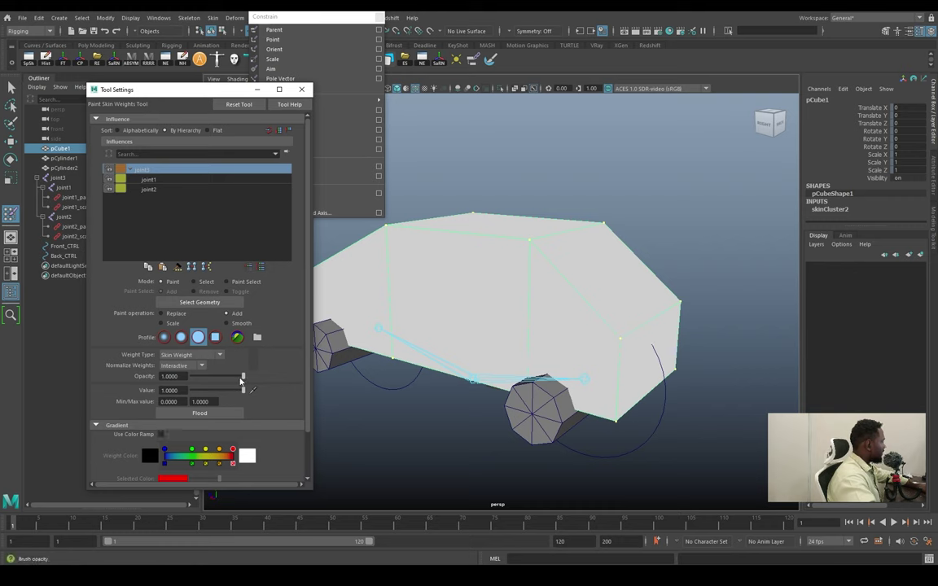
left_click(769, 123)
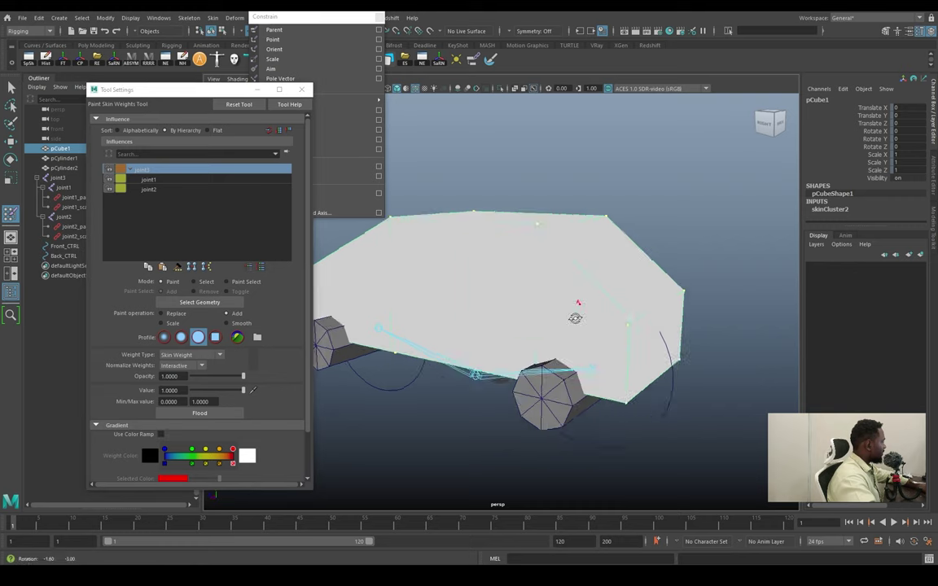
key("w")
left_click(677, 325)
right_click(678, 307)
left_click(618, 293)
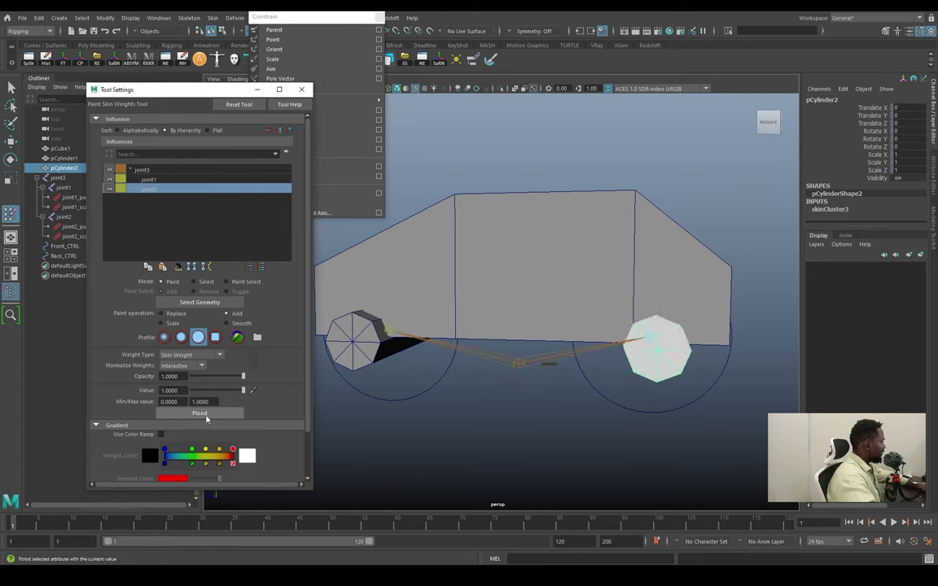
Paint skin weights on the front wheel with joint1 as the influence.
key("w")
left_click(374, 343)
right_click(373, 307)
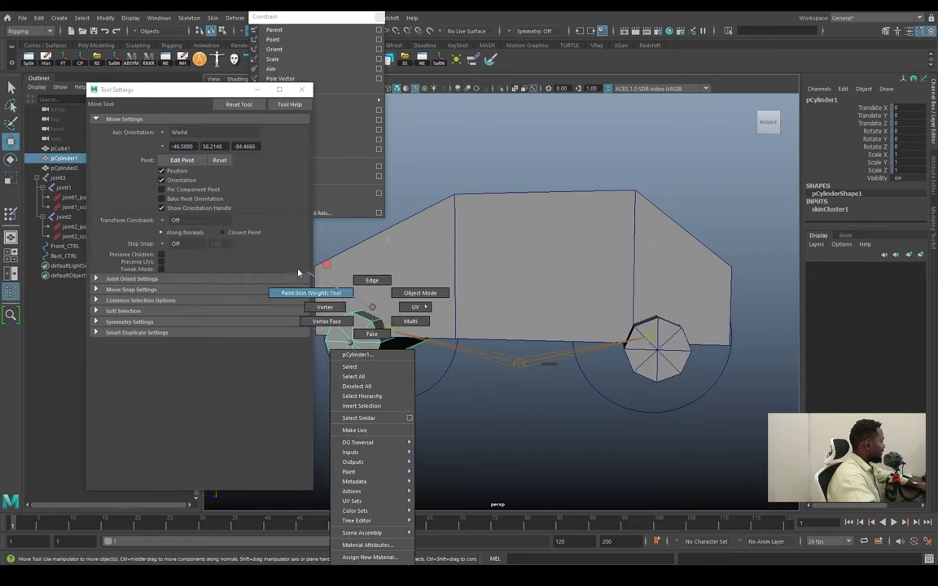
left_click(318, 293)
right_click(389, 318)
left_click(391, 300)
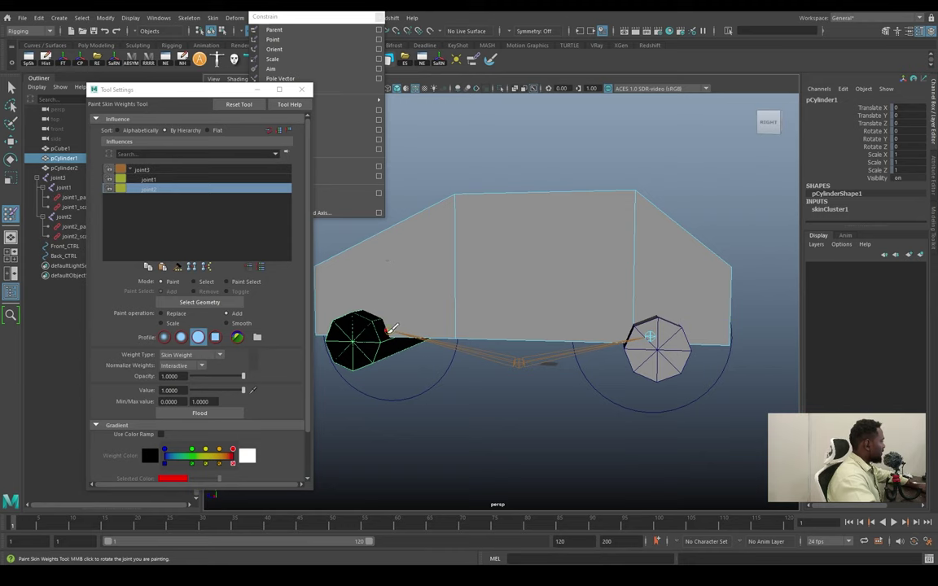
right_click(392, 328)
left_click(418, 334)
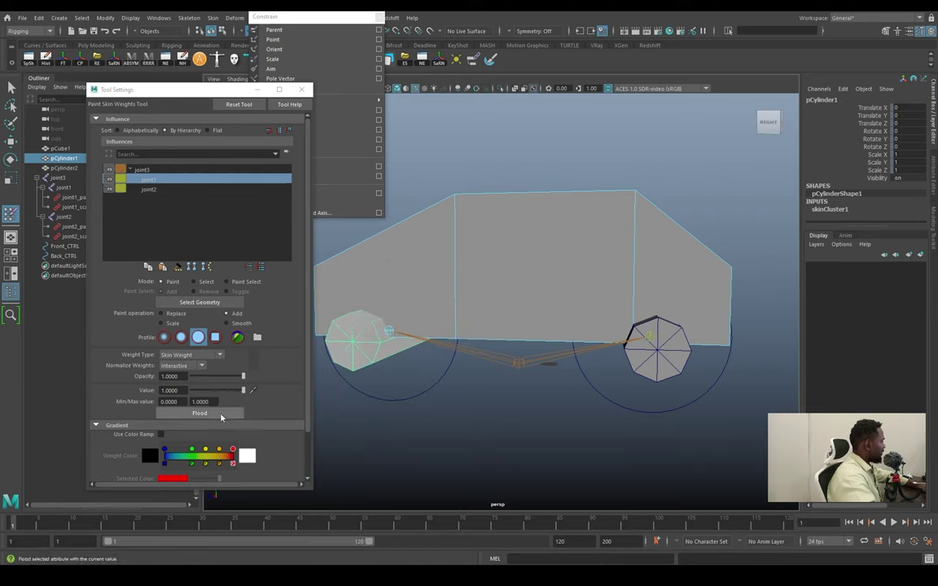
Paint skin weights on the car body with joint3 as the influence.
key("w")
left_click(619, 301)
key("y")
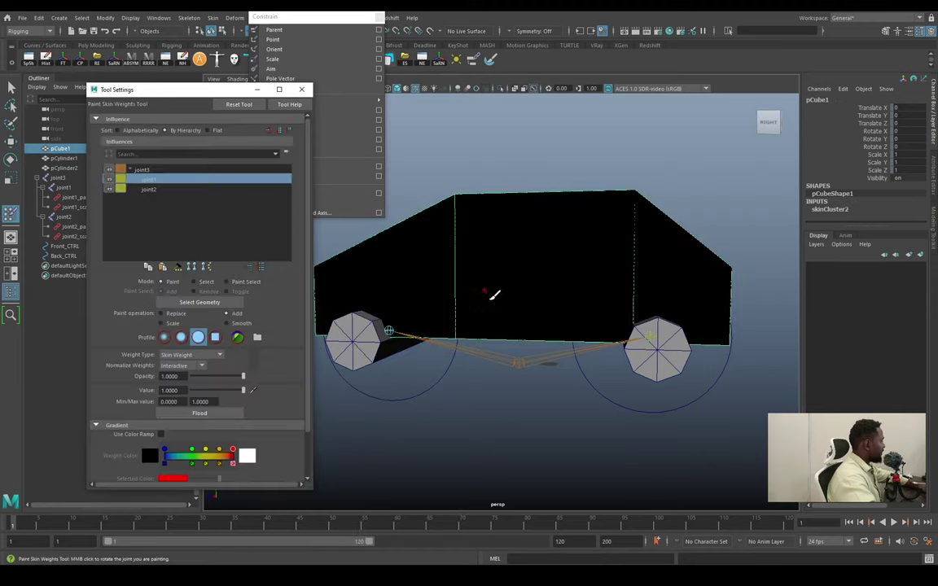
right_click(521, 359)
left_click(538, 327)
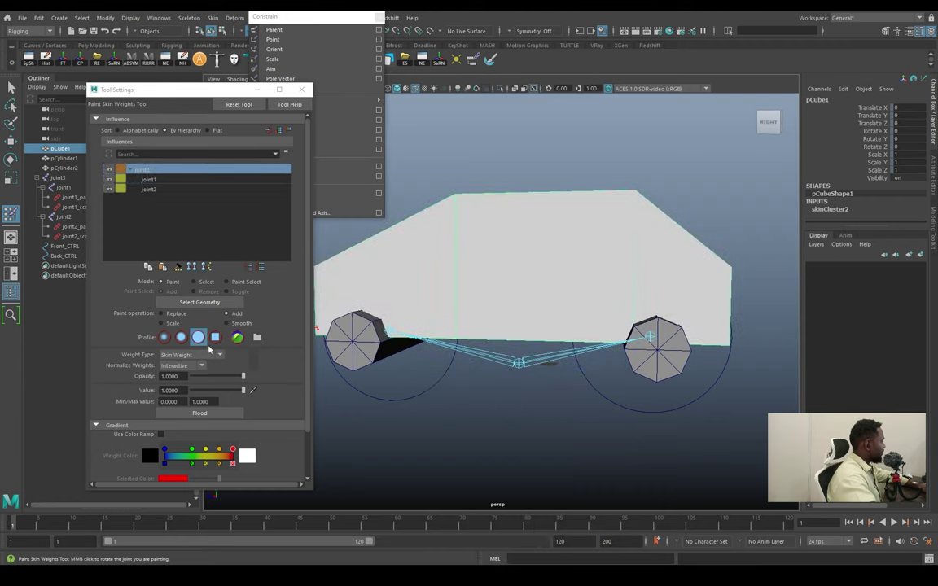
key("w")
Rotate Front_CTRL and Back_CTRL to test the car tilts, then close Tool Settings.
left_click_drag(572, 319, 460, 394, "alt")
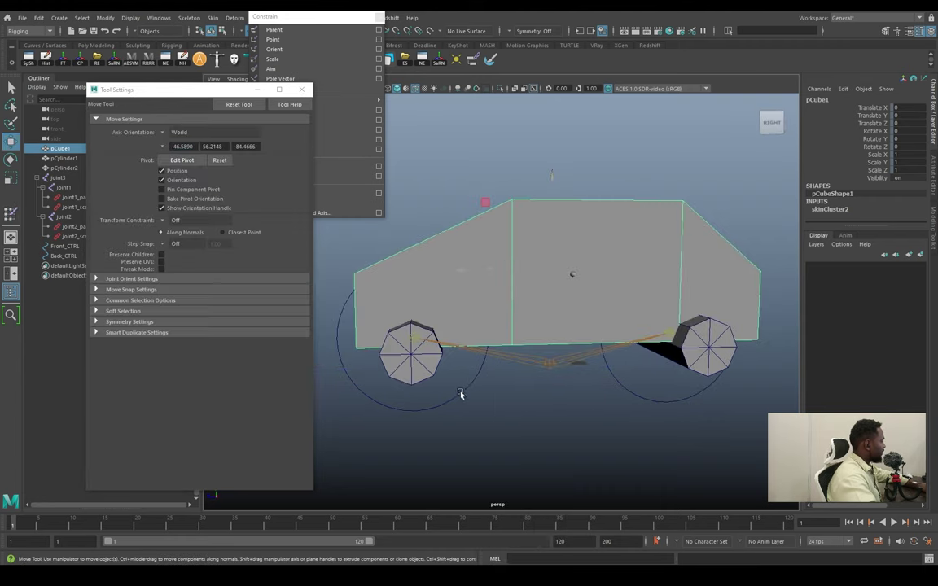
left_click(460, 394)
key("e")
mouse_move(461, 267)
left_mouse_down()
mouse_move(373, 251)
mouse_move(454, 268)
mouse_move(458, 314)
mouse_move(487, 283)
left_mouse_up()
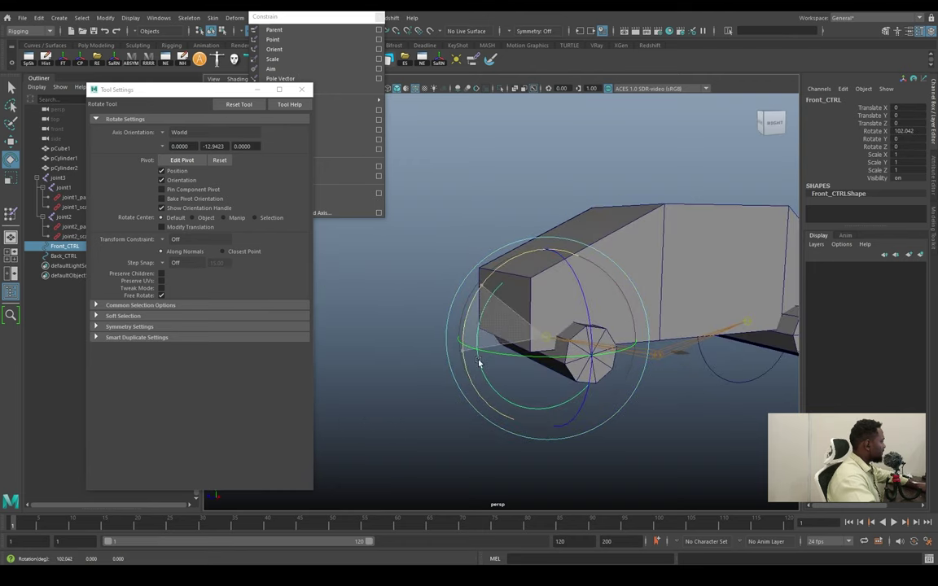
left_click_drag(478, 363, 574, 346, "alt")
left_click(574, 346)
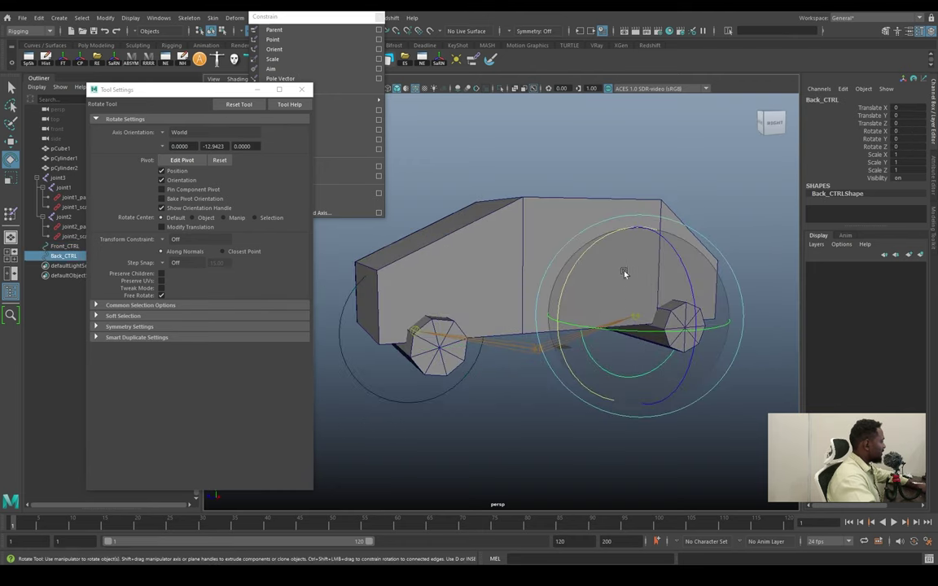
mouse_move(624, 273)
left_mouse_down()
mouse_move(539, 437)
mouse_move(613, 412)
left_mouse_up()
left_click(560, 407)
left_click(301, 89)
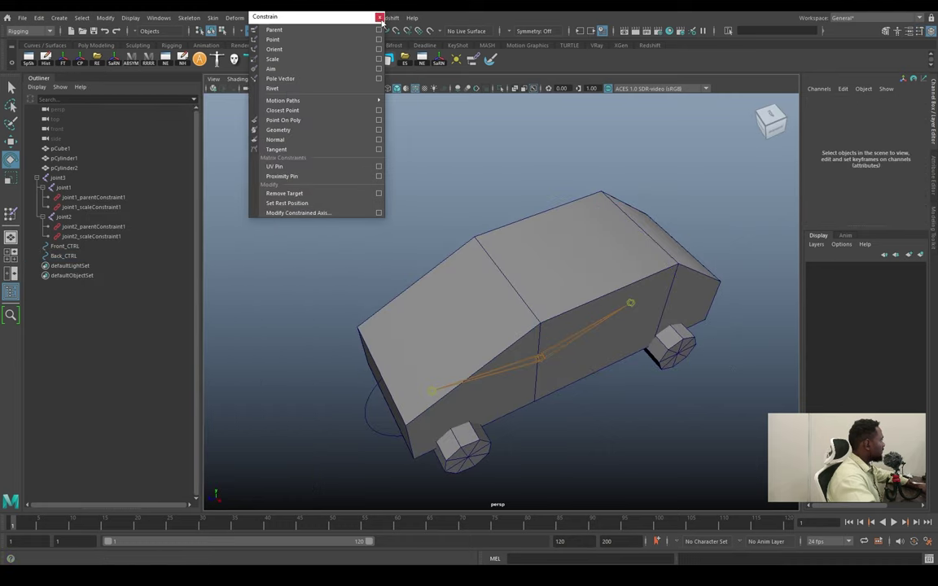
Create a NURBS circle, scale it around the whole car, and freeze its transforms.
left_click(378, 17)
left_click(46, 44)
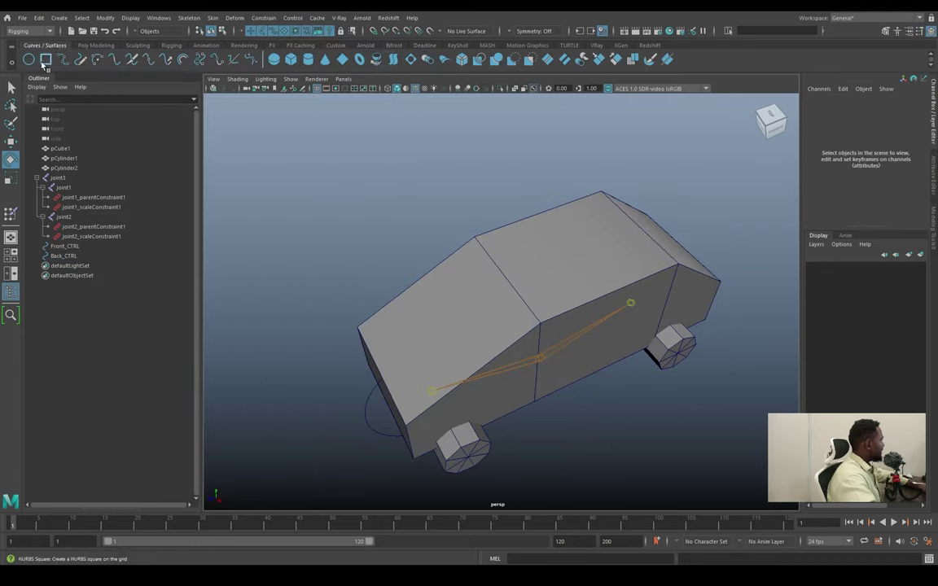
left_click(29, 60)
key("r")
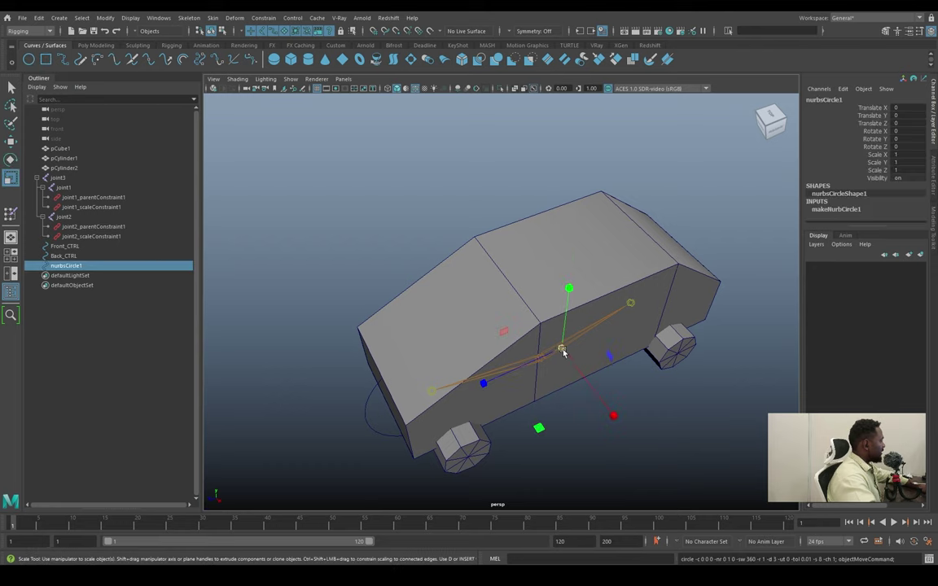
mouse_move(561, 350)
left_mouse_down()
mouse_move(656, 372)
mouse_move(633, 359)
mouse_move(502, 349)
mouse_move(515, 462)
left_mouse_up()
key("q")
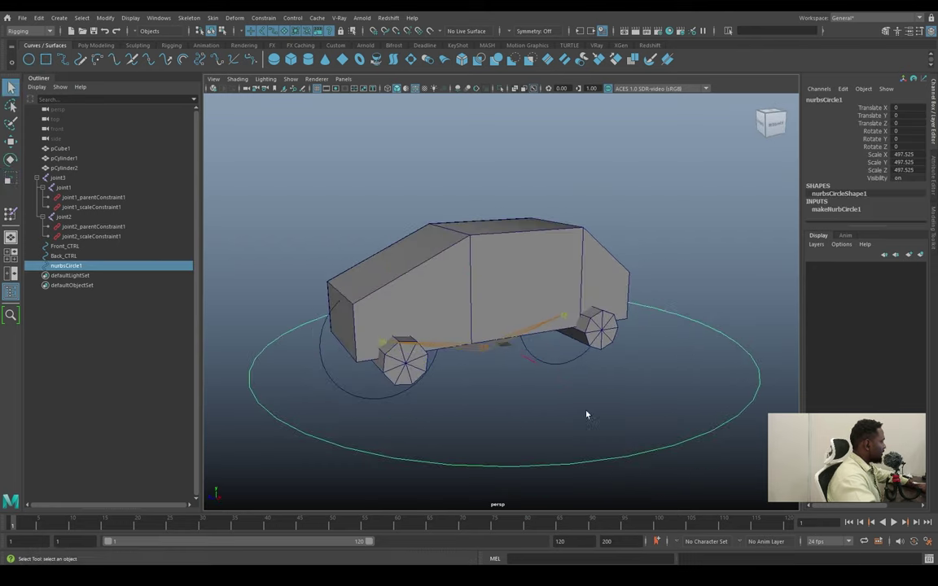
left_click(335, 45)
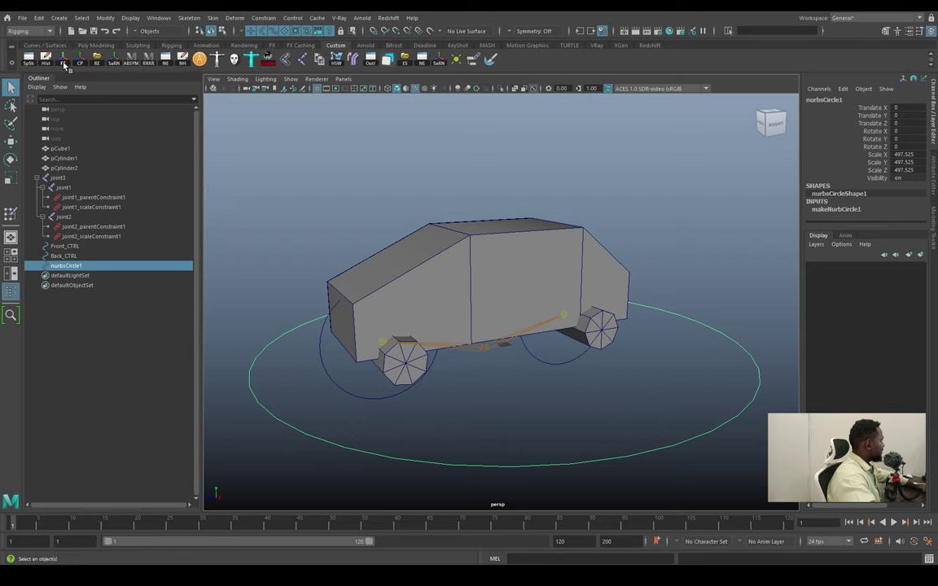
left_click(63, 62)
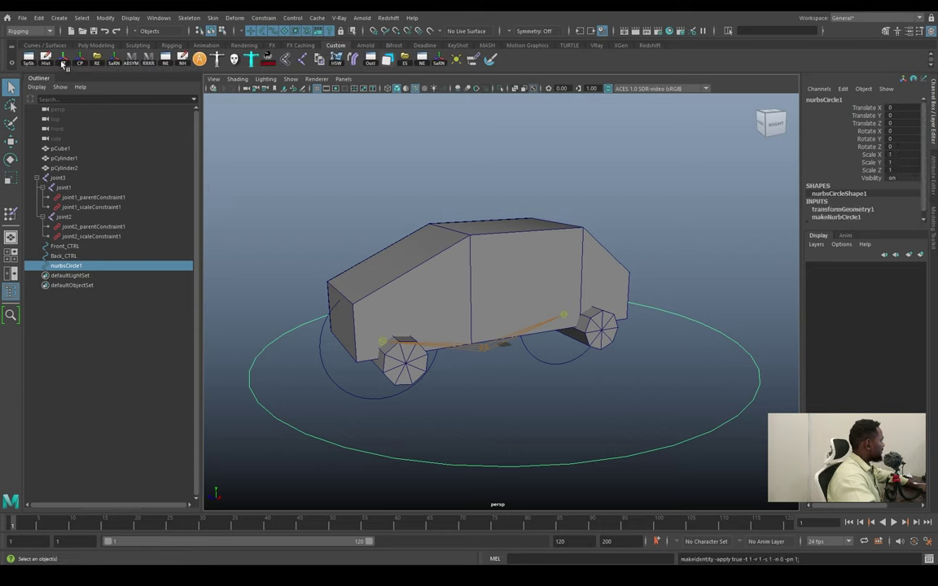
Parent-constrain and scale-constrain joint3 to the ground circle.
left_click(483, 350, "shift")
left_click(264, 17)
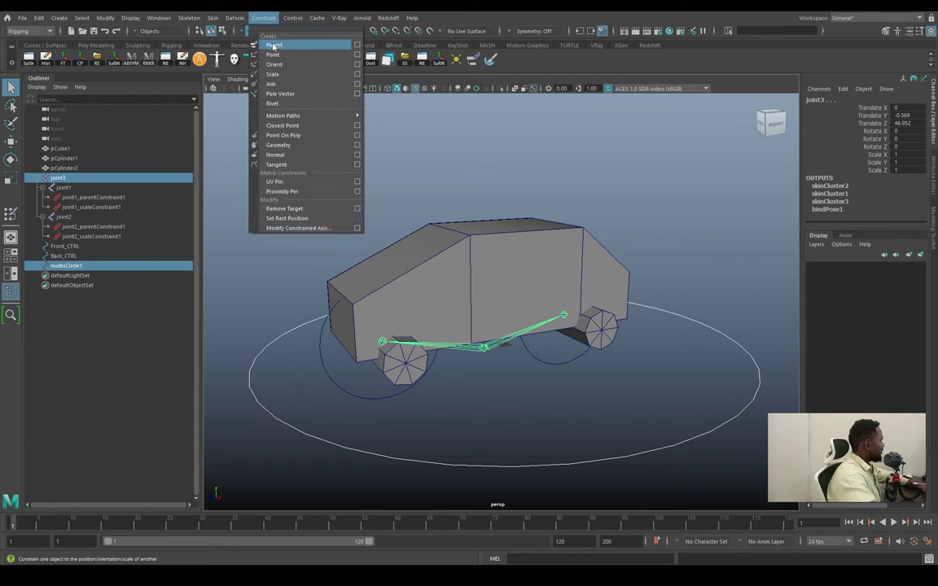
left_click(273, 44)
left_click(264, 18)
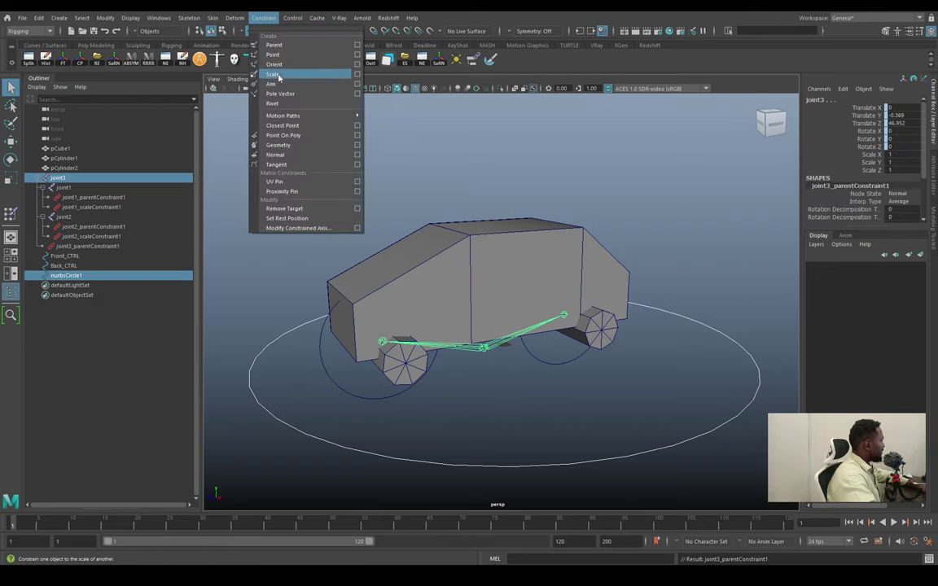
left_click(273, 74)
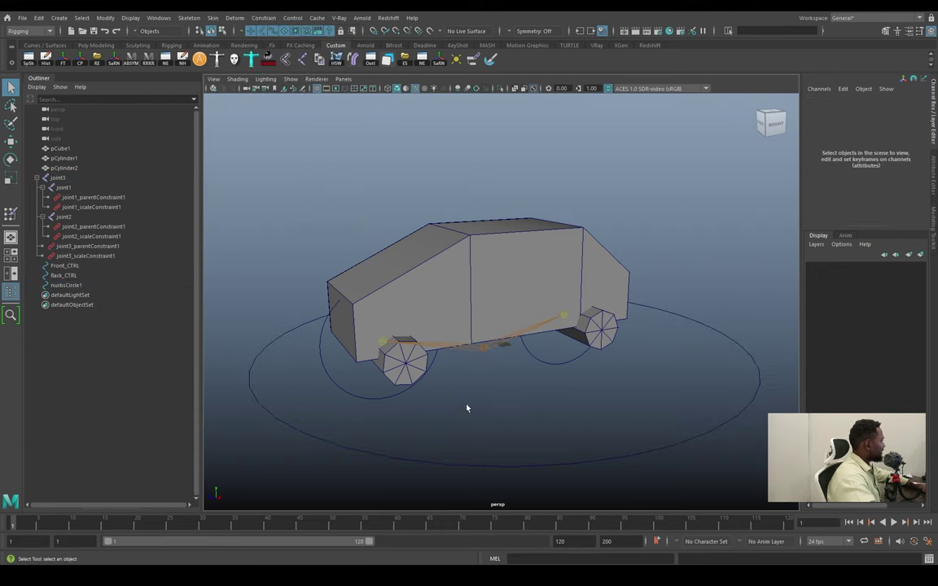
Move the ground circle to test the car follows, then undo the moves.
left_click_drag(525, 452, 537, 497)
key("w")
mouse_move(505, 342)
left_mouse_down()
mouse_move(541, 336)
mouse_move(496, 255)
left_mouse_up()
key("ctrl+z")
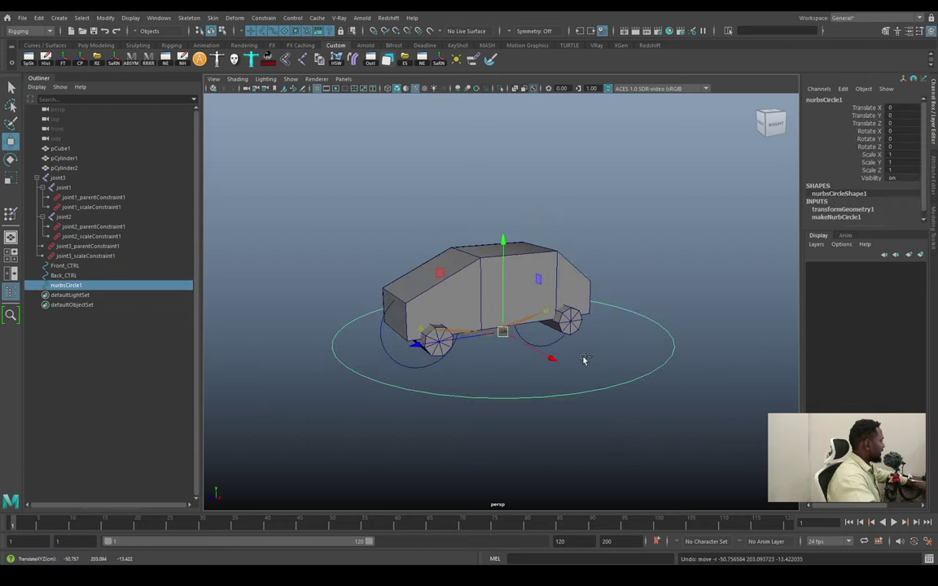
left_click_drag(504, 333, 477, 247)
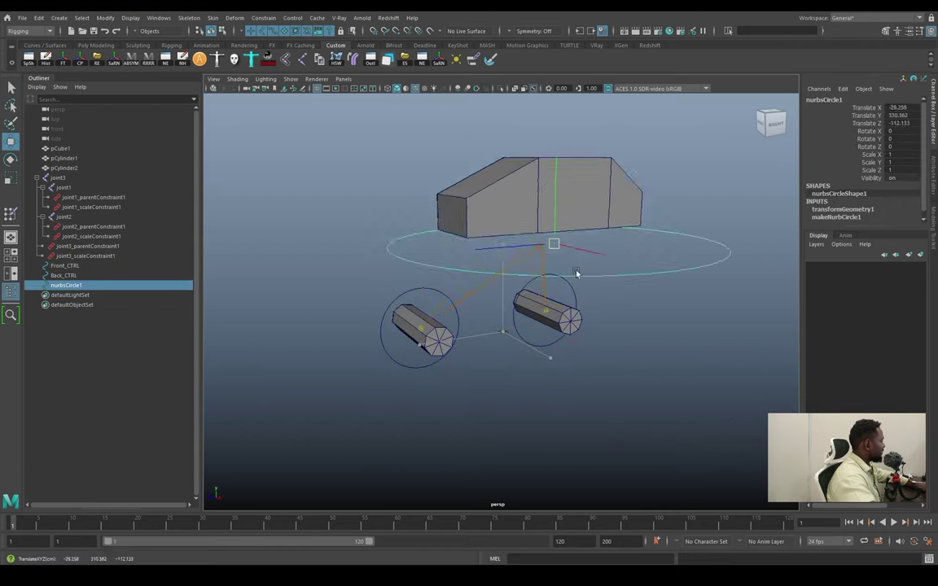
key("ctrl+z")
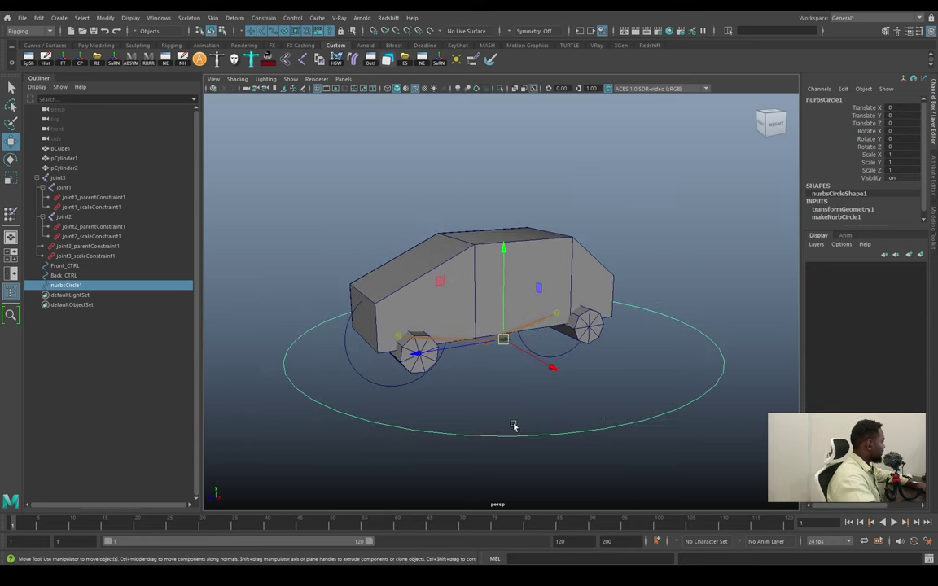
Select Back_CTRL together with the ground circle.
left_click_drag(513, 426, 285, 368, "alt")
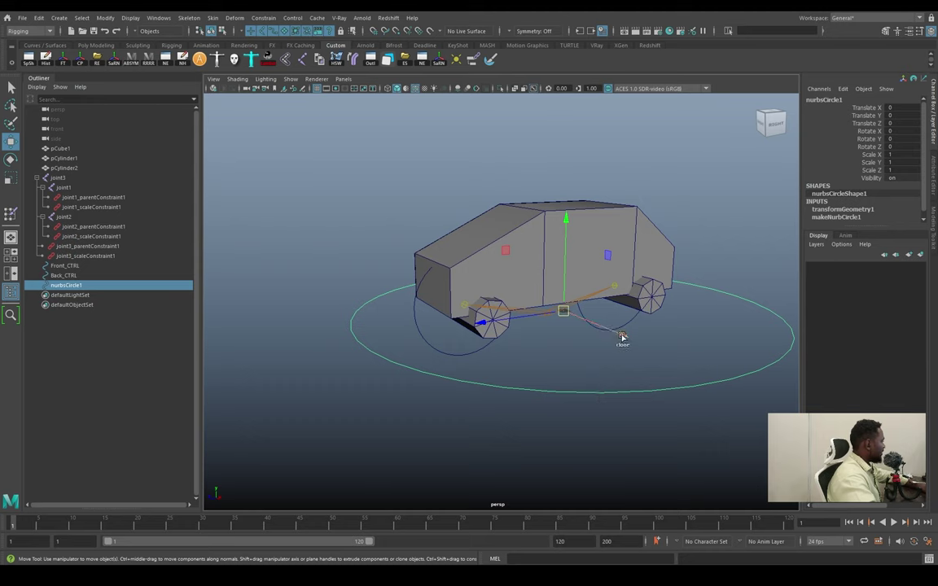
left_click_drag(641, 334, 649, 368, "shift")
key("ctrl+z")
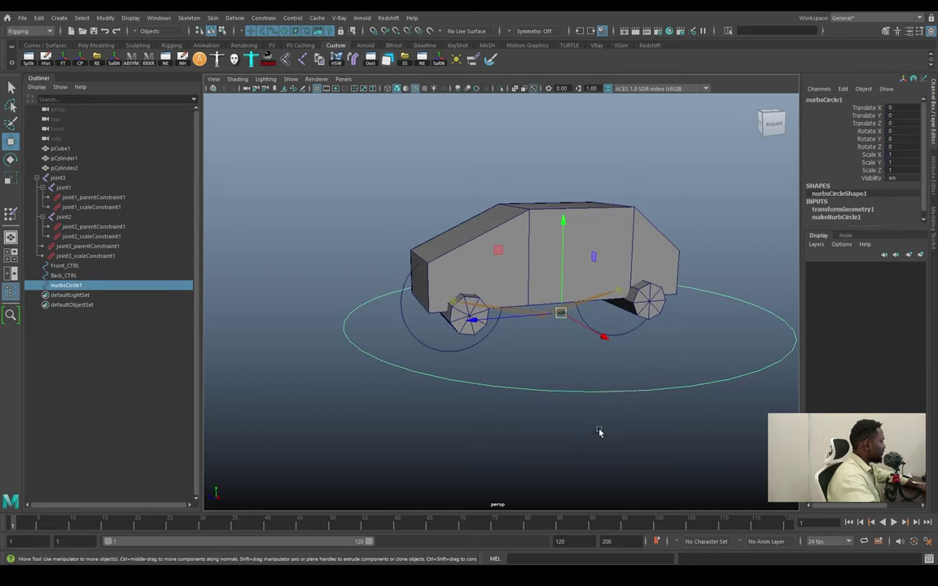
left_click(619, 330, "shift")
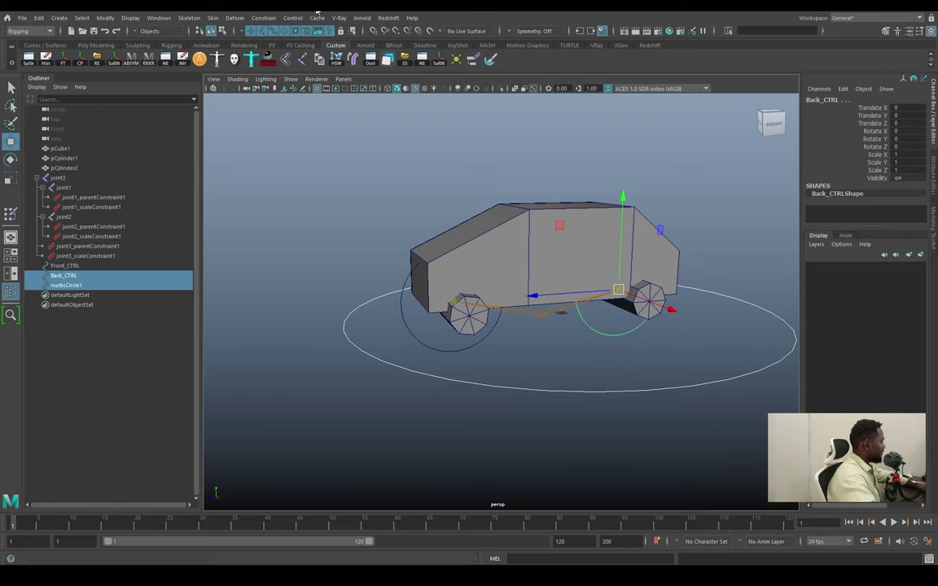
Parent-constrain and scale-constrain Back_CTRL to the ground circle.
left_click(263, 17)
left_click(280, 44)
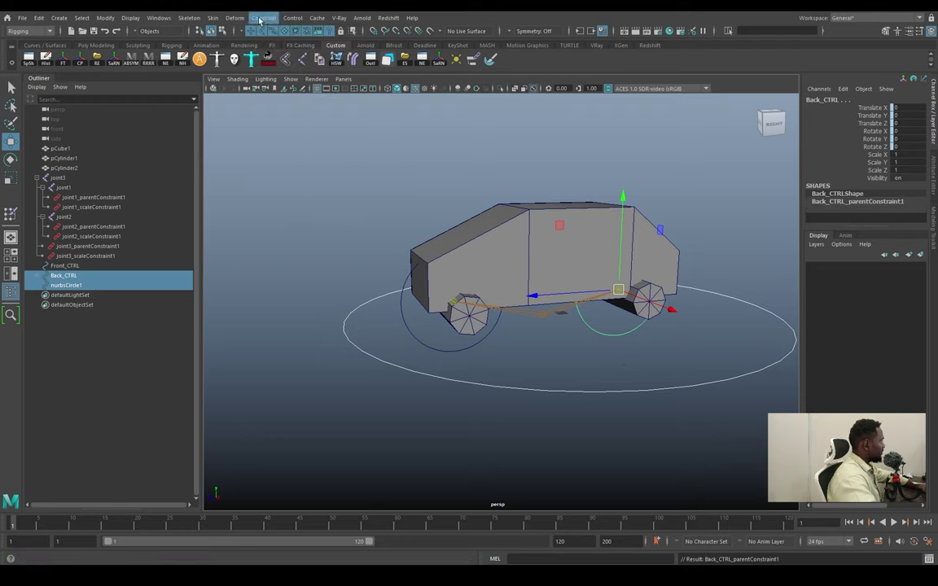
left_click(261, 18)
left_click(281, 72)
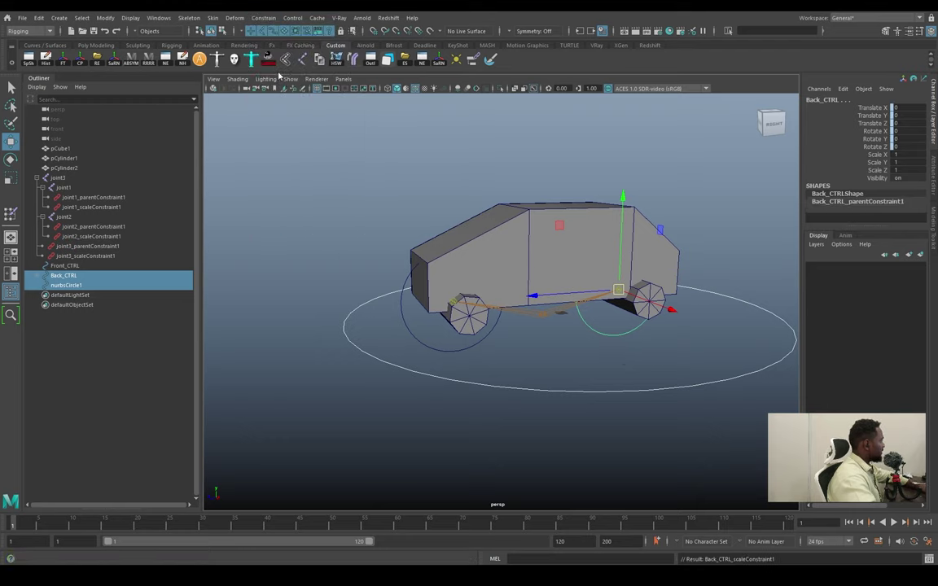
Constrain Front_CTRL to the ground circle likewise, then move the circle to test.
left_click(524, 394)
left_click(441, 347, "shift")
left_click(261, 18)
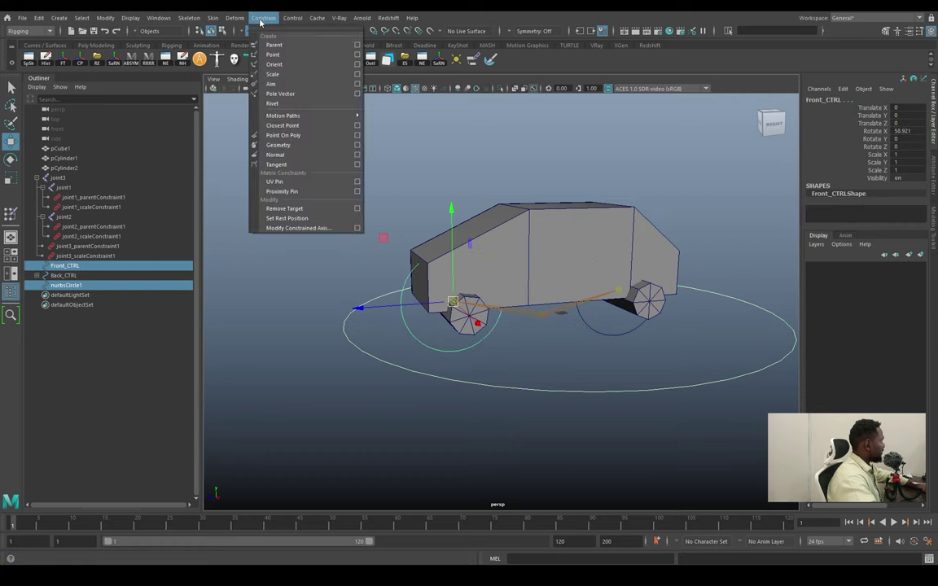
left_click(277, 44)
left_click(263, 17)
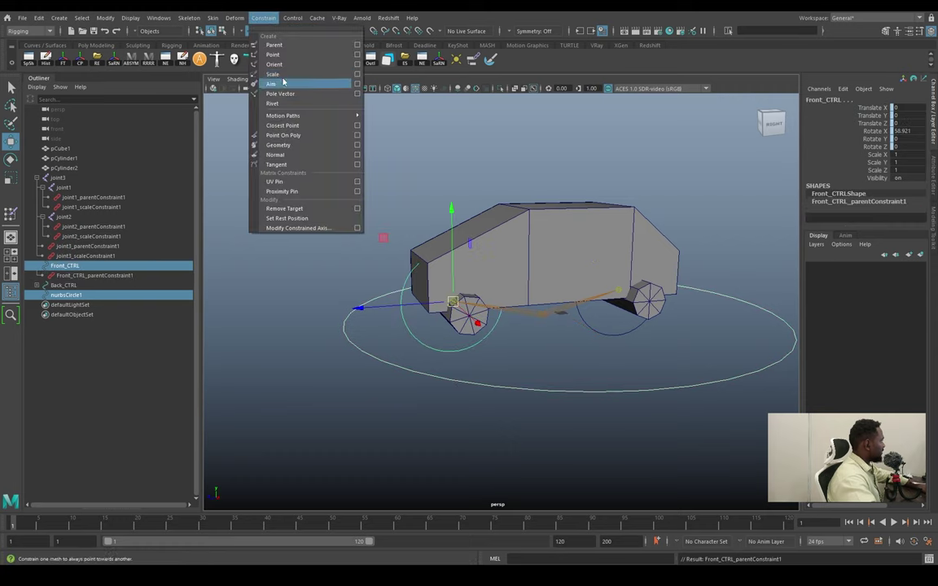
left_click(281, 73)
left_click(534, 386)
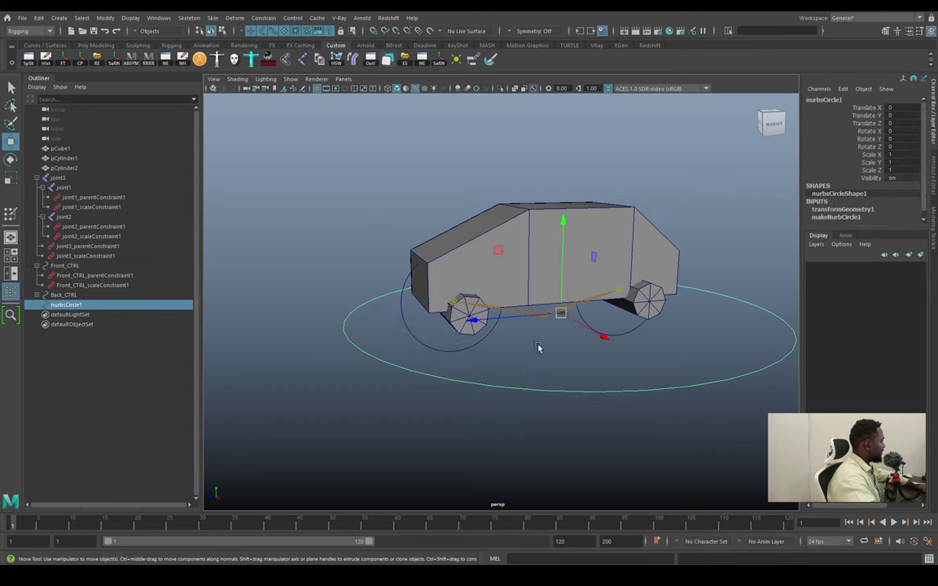
mouse_move(537, 348)
middle_mouse_down()
mouse_move(523, 251)
mouse_move(458, 349)
middle_mouse_up()
Test the rig by tilting Back_CTRL and lifting the ground circle, undoing each move.
left_click(468, 328)
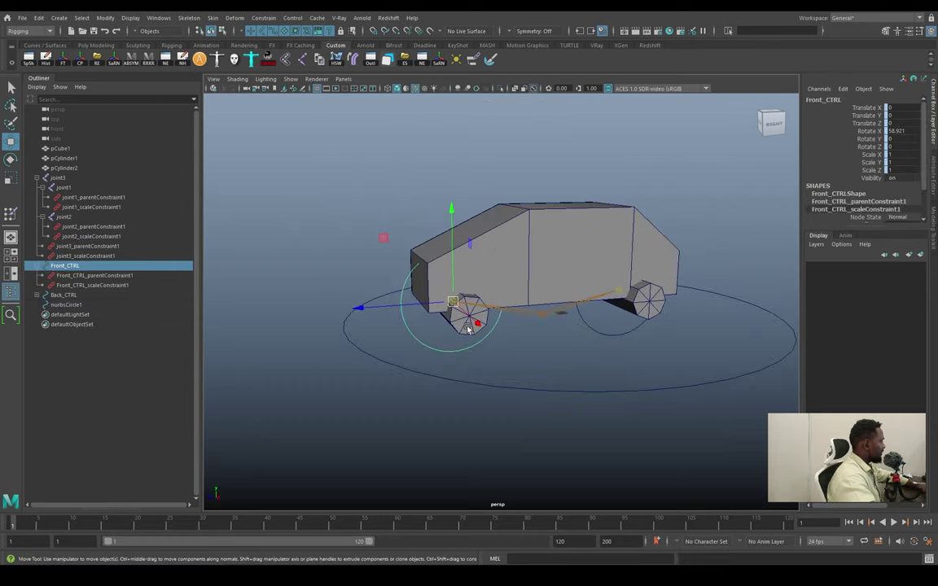
middle_click_drag(468, 328, 464, 325)
left_click(617, 299)
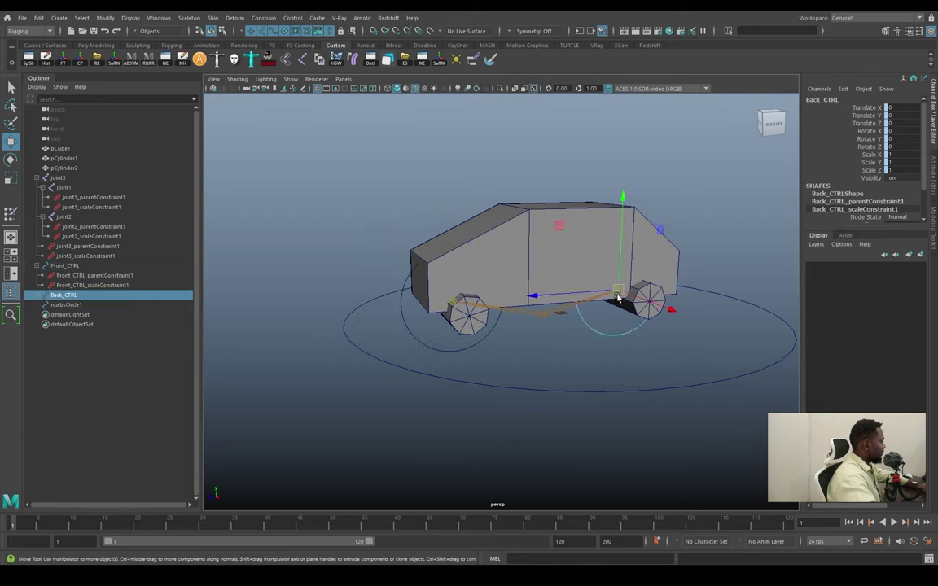
key("e")
middle_click_drag(573, 261, 532, 342)
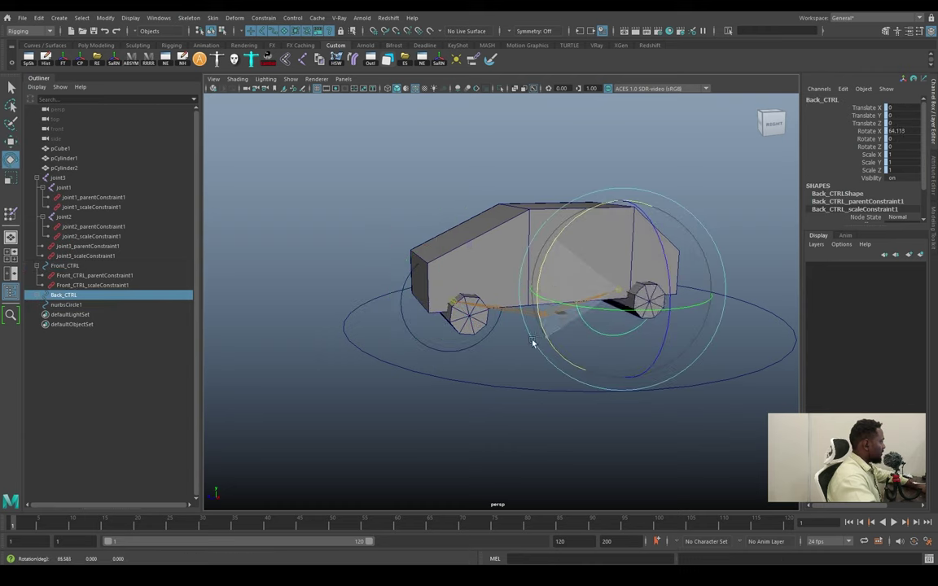
key("ctrl+z")
mouse_move(590, 267)
left_mouse_down("alt")
mouse_move(574, 282)
mouse_move(582, 272)
left_mouse_up("alt")
mouse_move(581, 272)
middle_mouse_down()
mouse_move(692, 206)
mouse_move(676, 274)
mouse_move(693, 236)
mouse_move(644, 391)
mouse_move(463, 356)
middle_mouse_up()
key("w")
left_click_drag(462, 355, 488, 368, "alt")
left_click(543, 361)
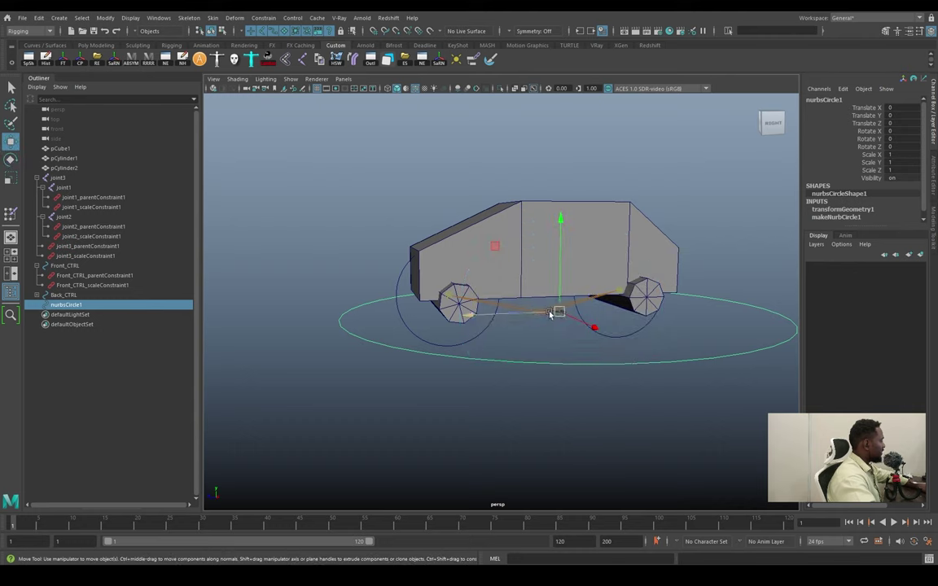
left_click_drag(550, 314, 492, 236)
key("ctrl+z")
Select Front_CTRL and set its Rotate X to 0 in the Channel Box.
left_click(496, 359)
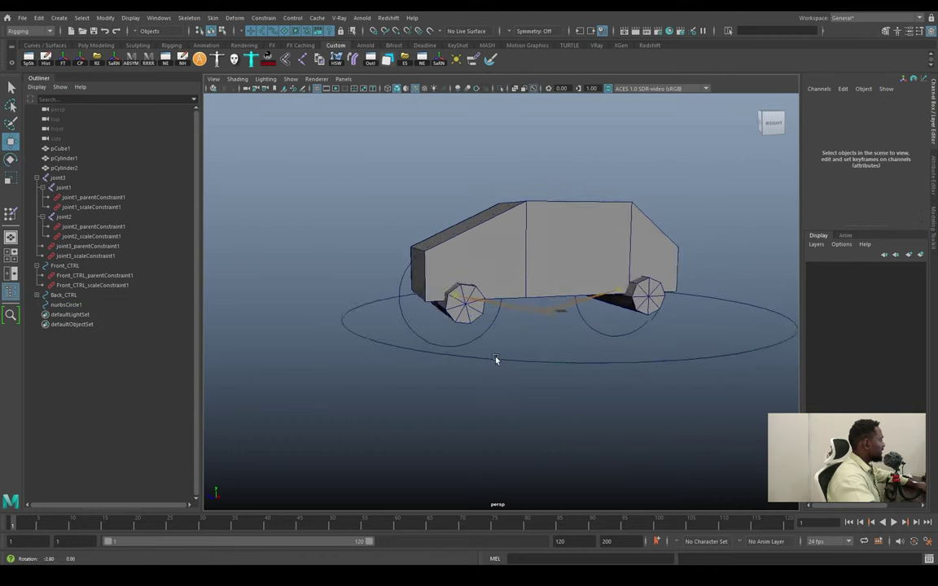
left_click_drag(495, 359, 464, 348, "alt")
left_click(487, 356)
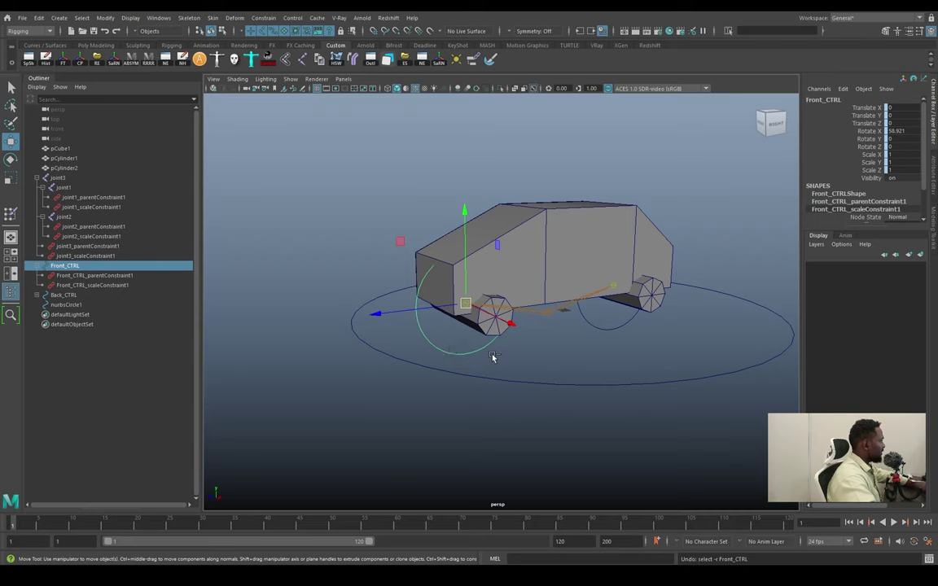
left_click(492, 356)
left_click(600, 322)
left_click(641, 358)
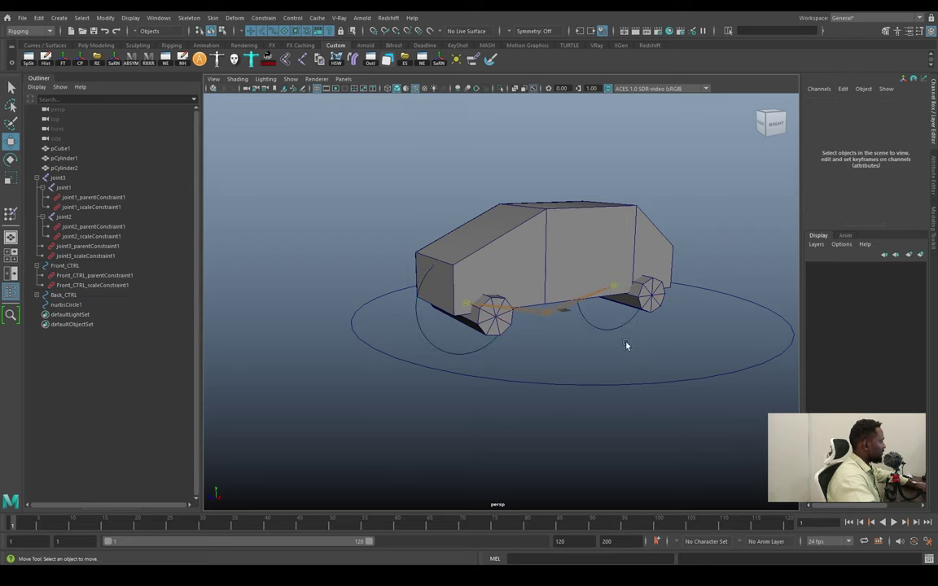
left_click(621, 348)
left_click(480, 359)
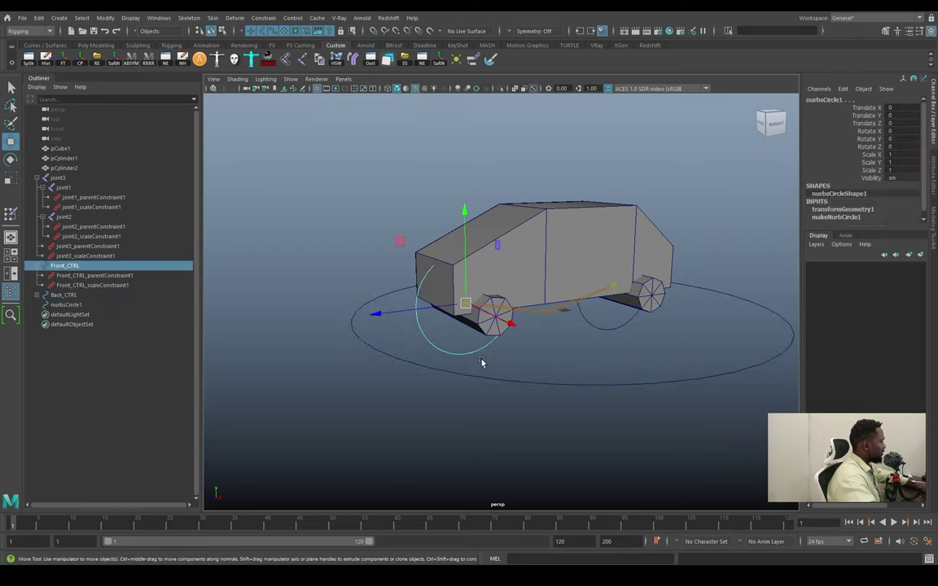
key("ctrl+z")
key("ctrl+z")
key("ctrl+z")
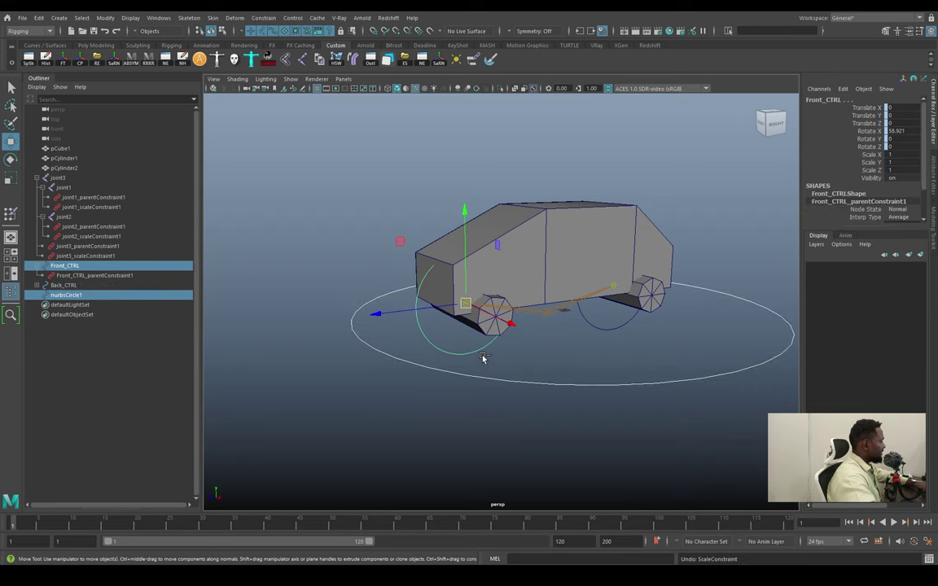
key("ctrl+z")
left_click(476, 343)
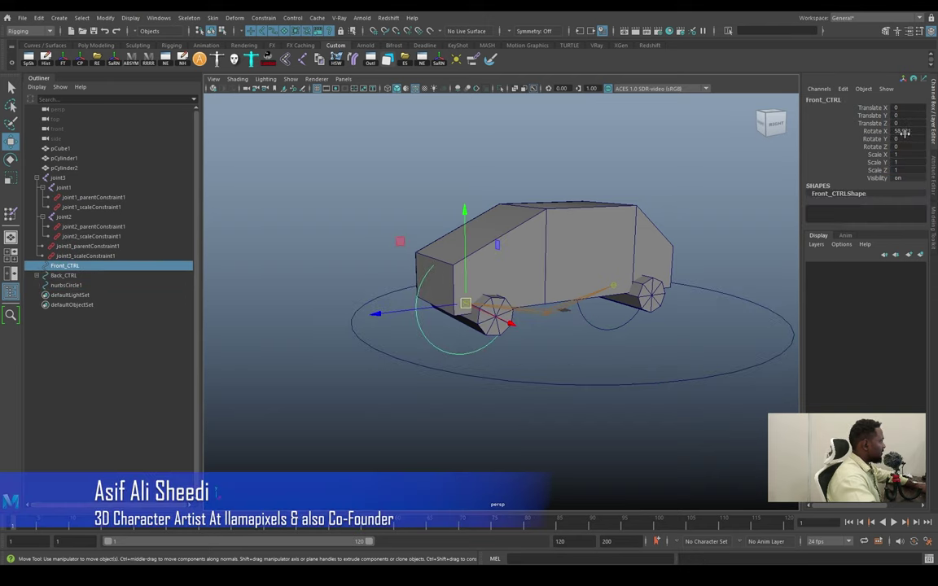
type("0")
key("Return")
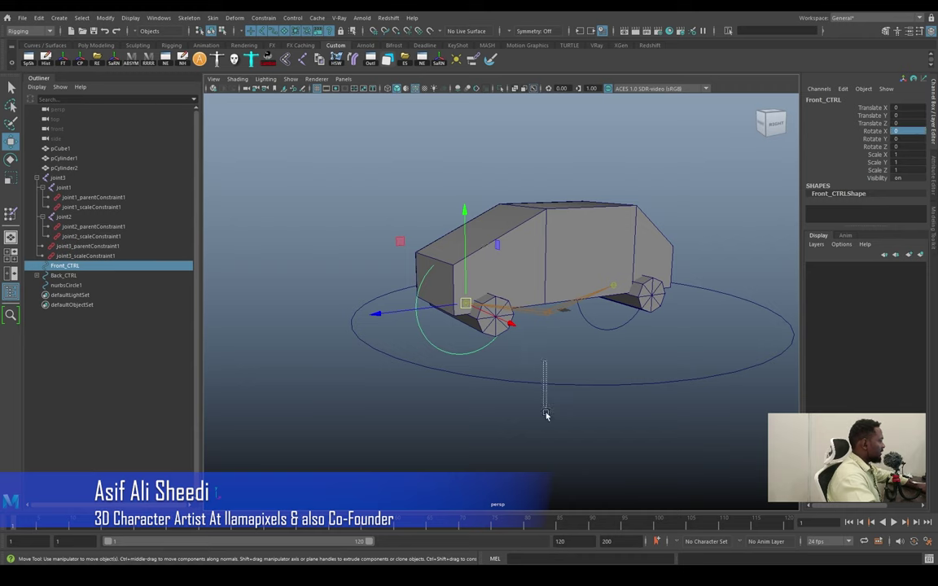
Test-lift nurbsCircle1 and undo, then select it with Front_CTRL added second.
left_click(610, 328)
key("q")
key("w")
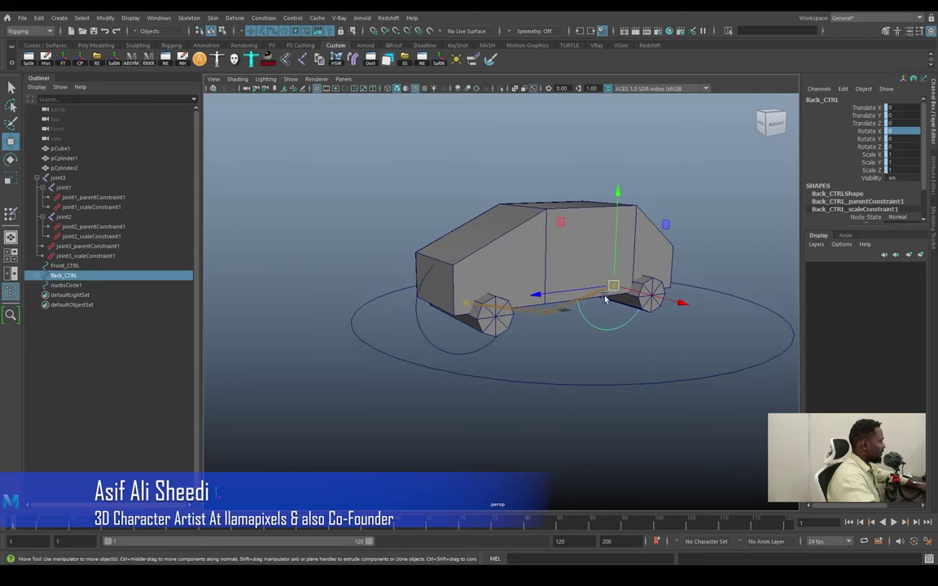
left_click(631, 378)
mouse_move(565, 318)
left_mouse_down()
mouse_move(550, 257)
mouse_move(579, 214)
left_mouse_up()
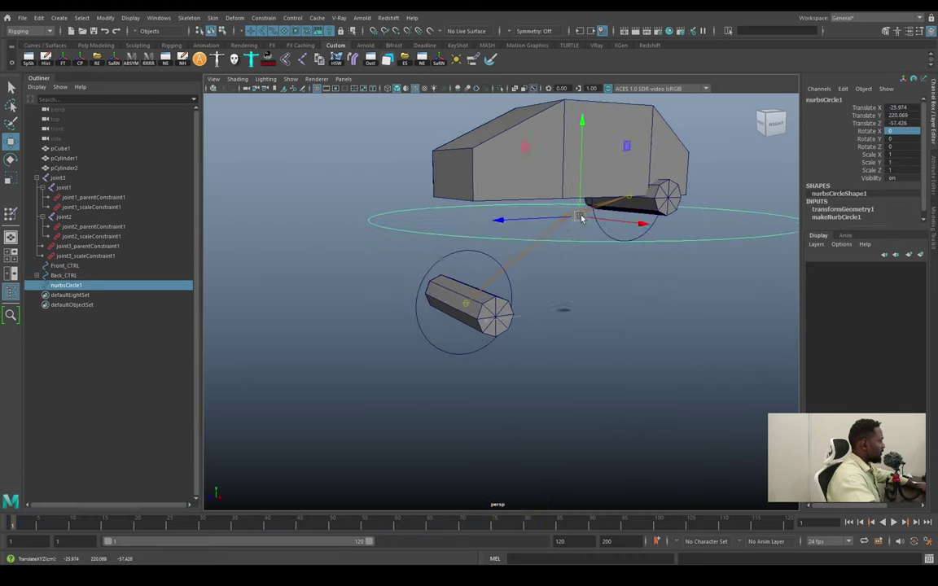
key("ctrl+z")
left_click(436, 338, "shift")
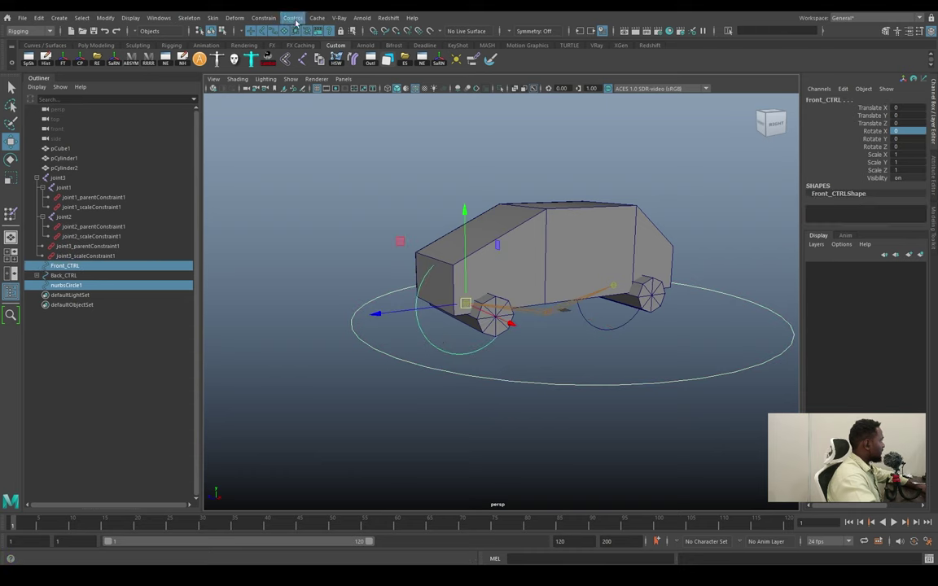
Apply Parent and Scale constraints from nurbsCircle1 to Front_CTRL.
left_click(263, 18)
left_click(274, 29)
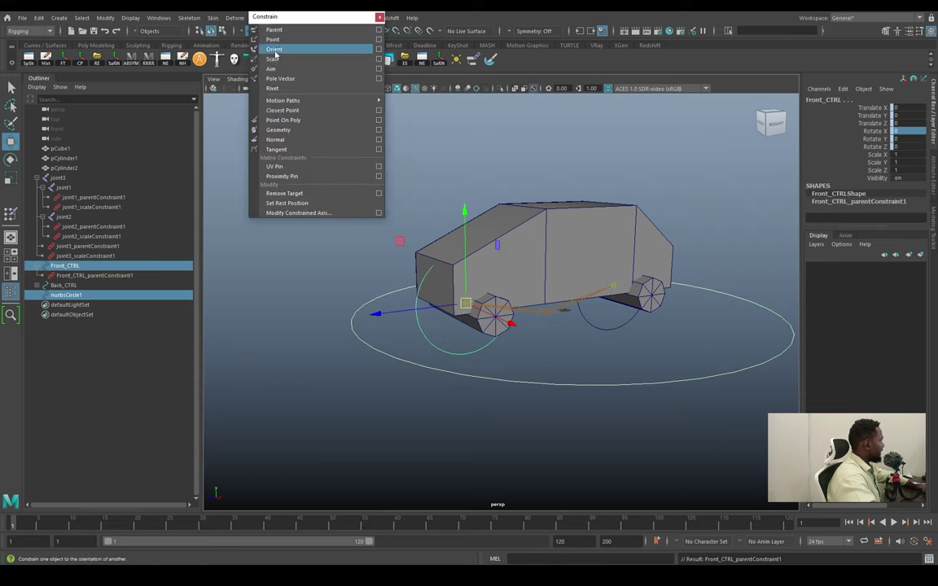
left_click(272, 58)
Test the constraints by moving the ground circle and Front_CTRL, then undo and deselect.
left_click_drag(612, 366, 620, 419)
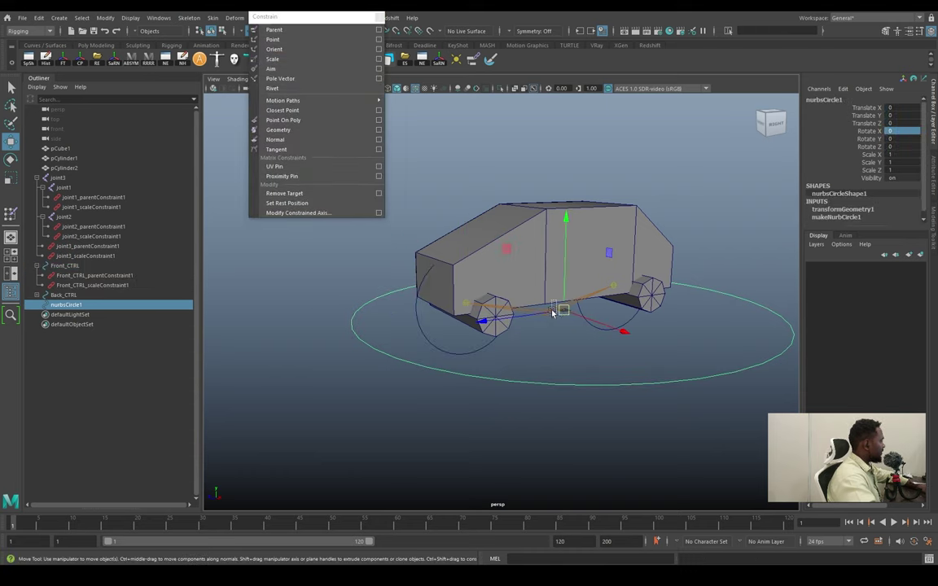
mouse_move(551, 313)
left_mouse_down()
mouse_move(552, 238)
mouse_move(638, 370)
left_mouse_up()
mouse_move(586, 314)
left_mouse_down()
mouse_move(545, 278)
mouse_move(605, 349)
left_mouse_up()
left_click(606, 340)
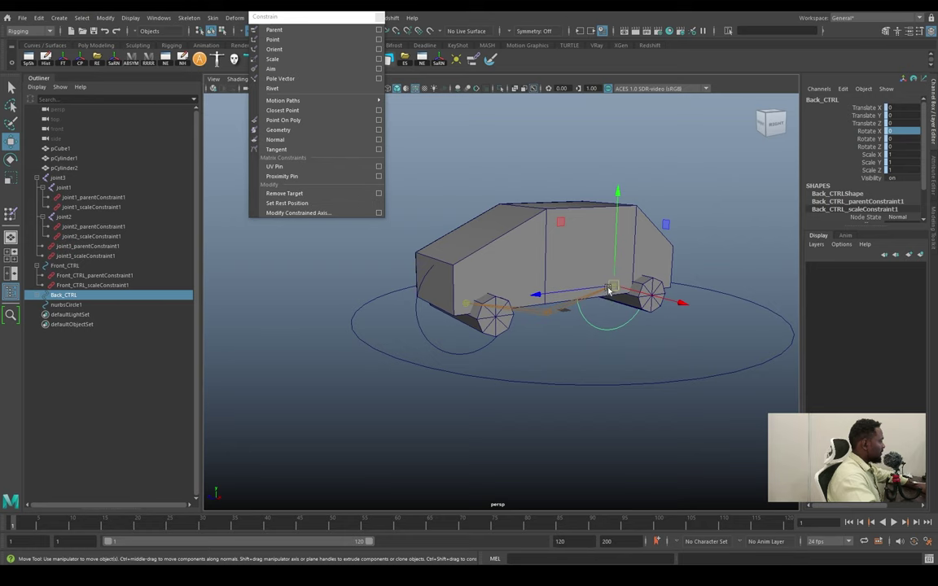
left_click(477, 350)
left_click_drag(488, 308, 461, 295)
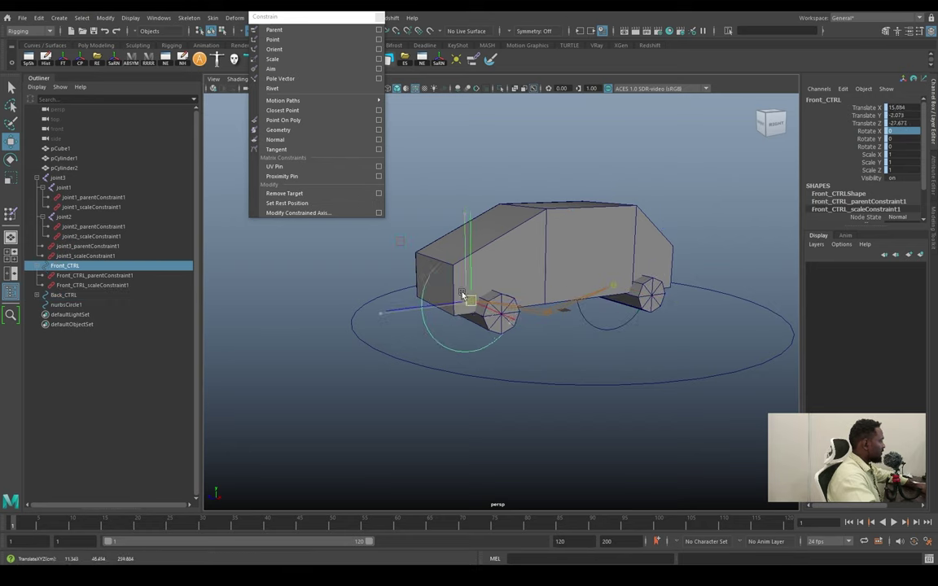
left_click(594, 376)
left_click_drag(582, 318, 559, 248)
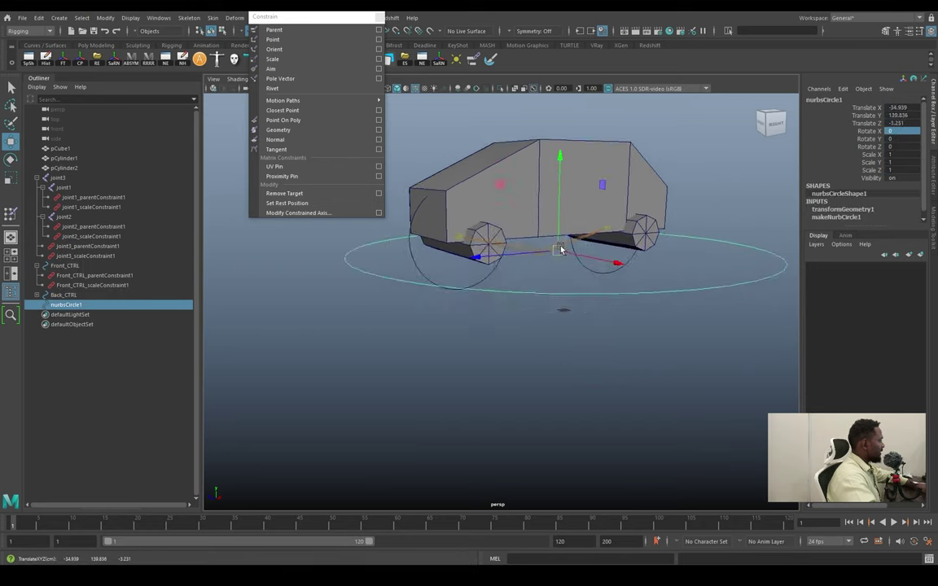
key("ctrl+z")
left_click(289, 414)
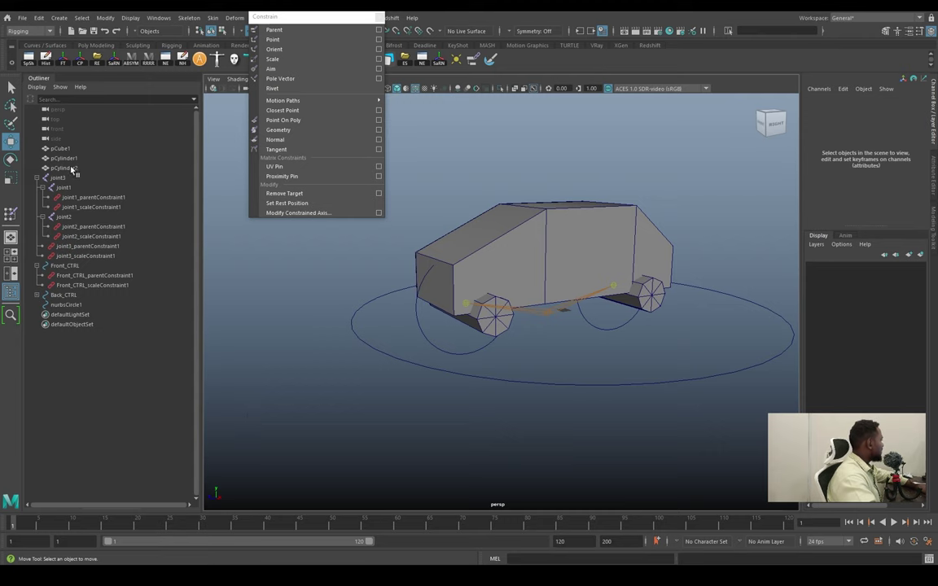
Group pCube1, pCylinder1 and pCylinder2 with Ctrl+G and name the group Geometry.
left_click_drag(73, 169, 61, 148)
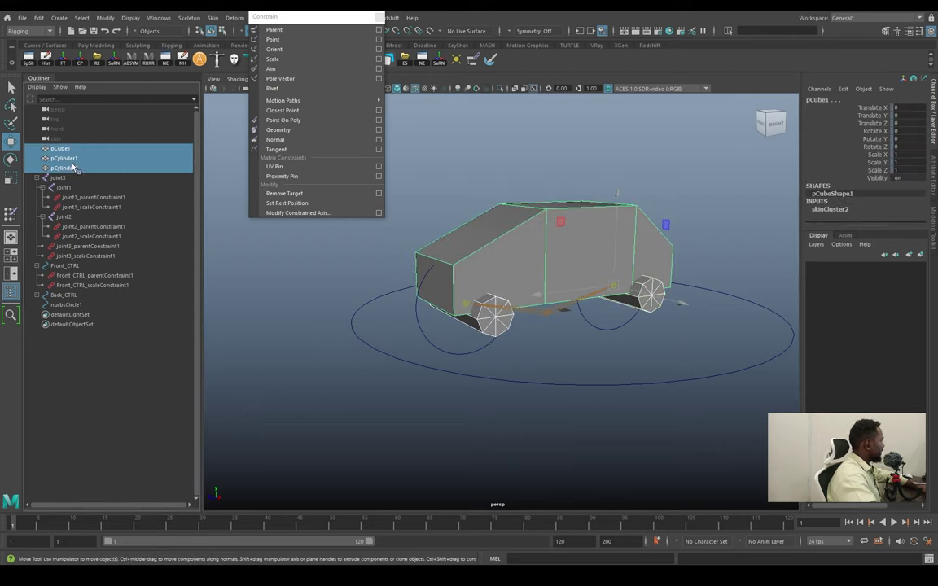
key("ctrl+g")
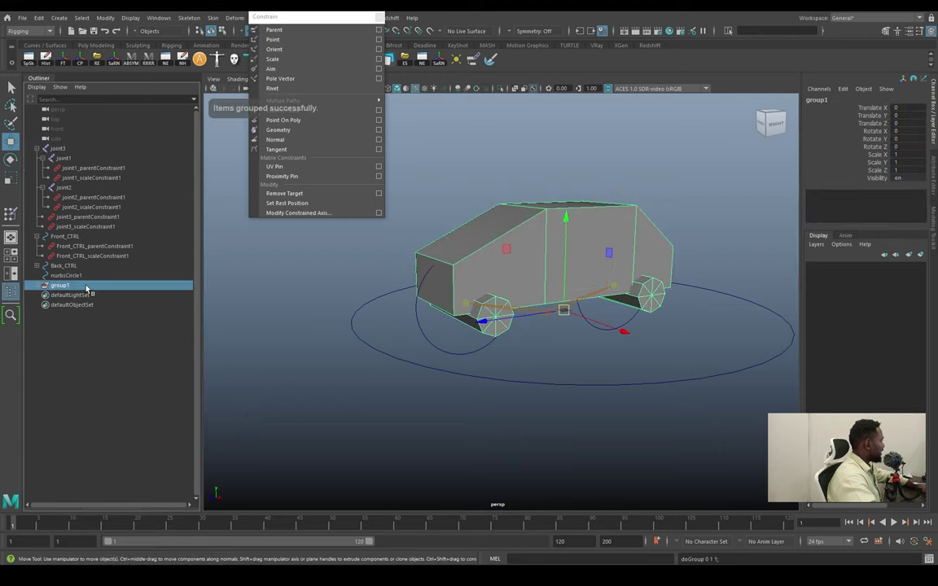
double_click(61, 285)
type("Geo")
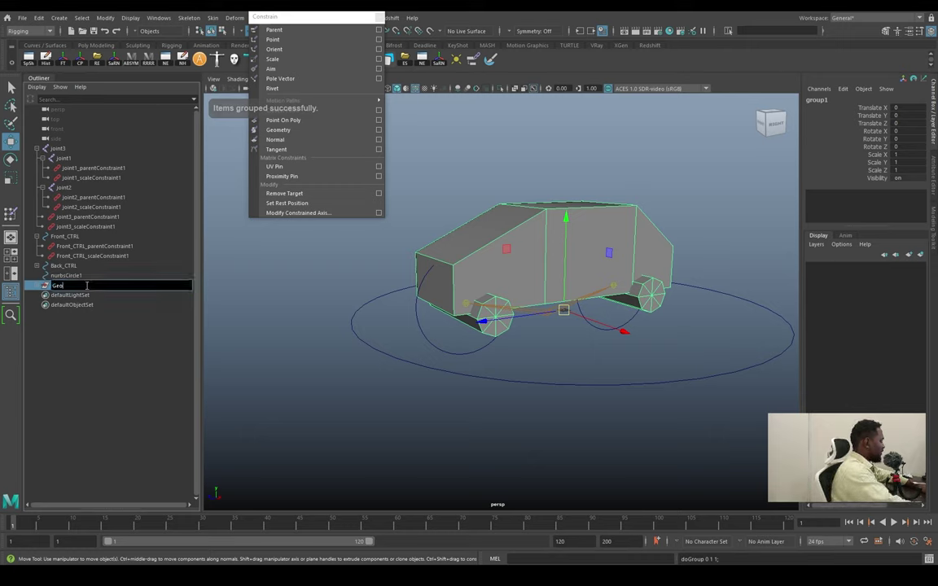
type("metry")
key("Return")
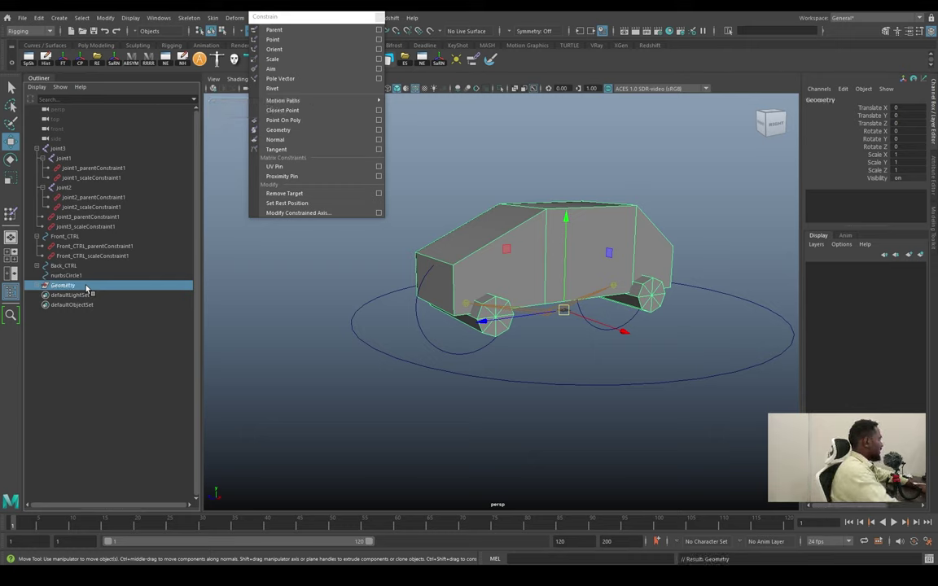
Test-lift the ground circle, then rename nurbsCircle1 to Main_CTRL.
left_click(545, 384)
left_click_drag(568, 312, 561, 259)
key("ctrl+z")
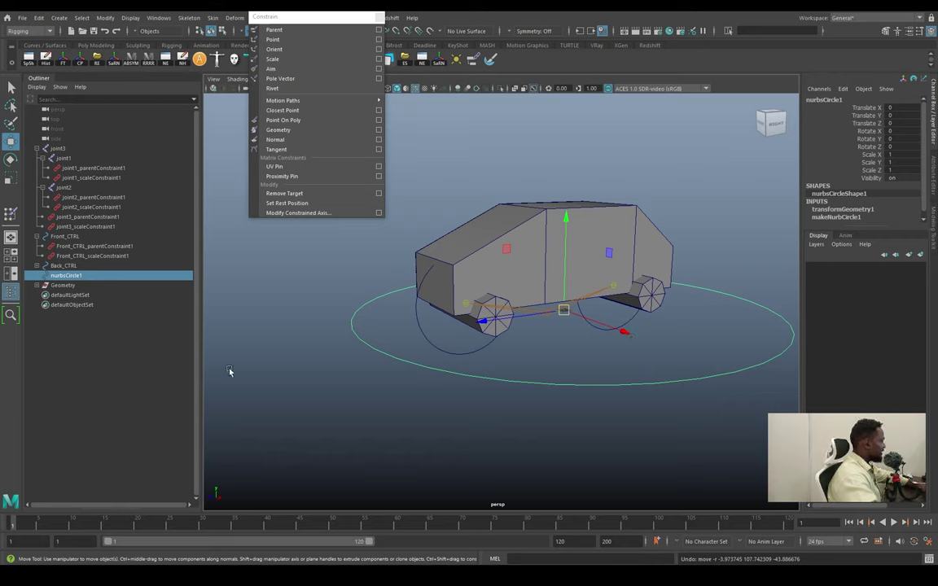
left_click(37, 150)
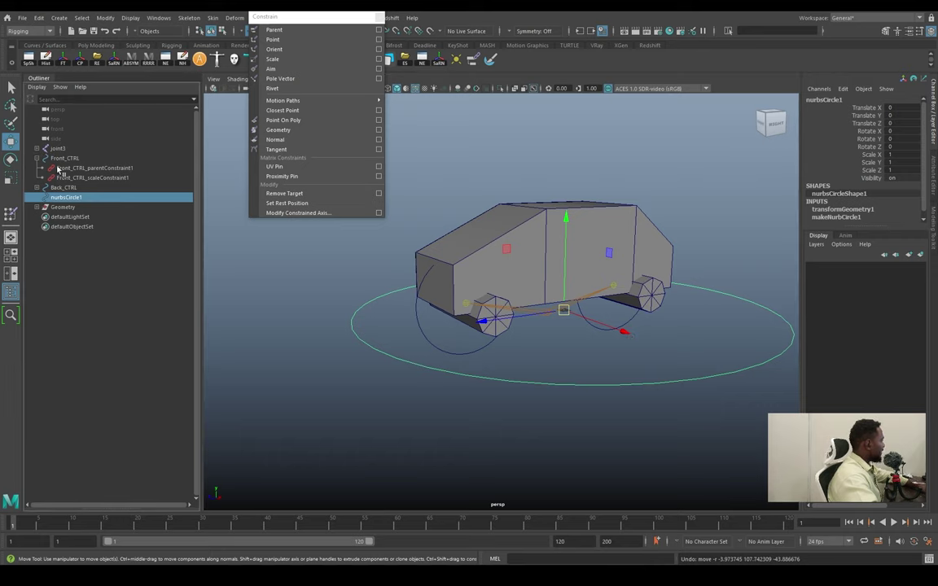
left_click(37, 158)
left_click(38, 168)
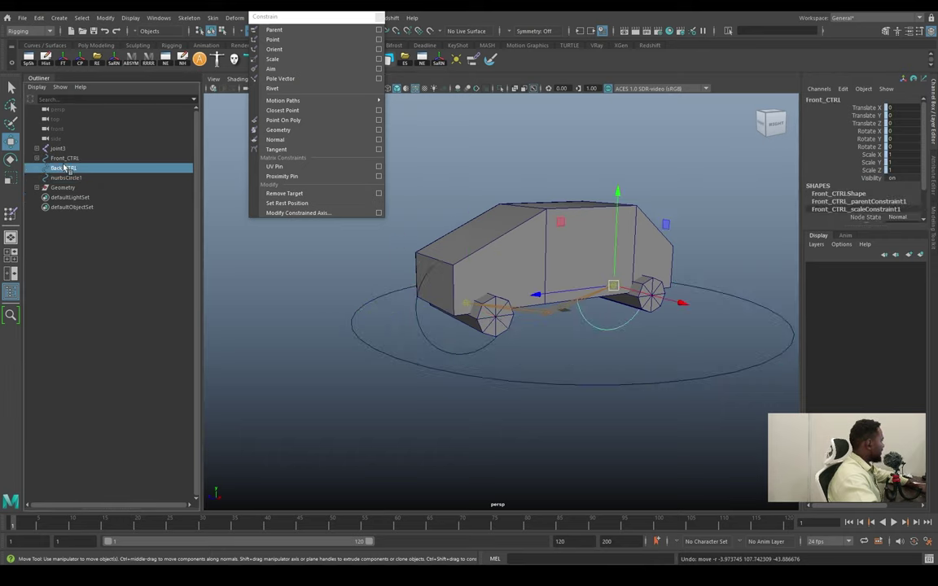
double_click(81, 178)
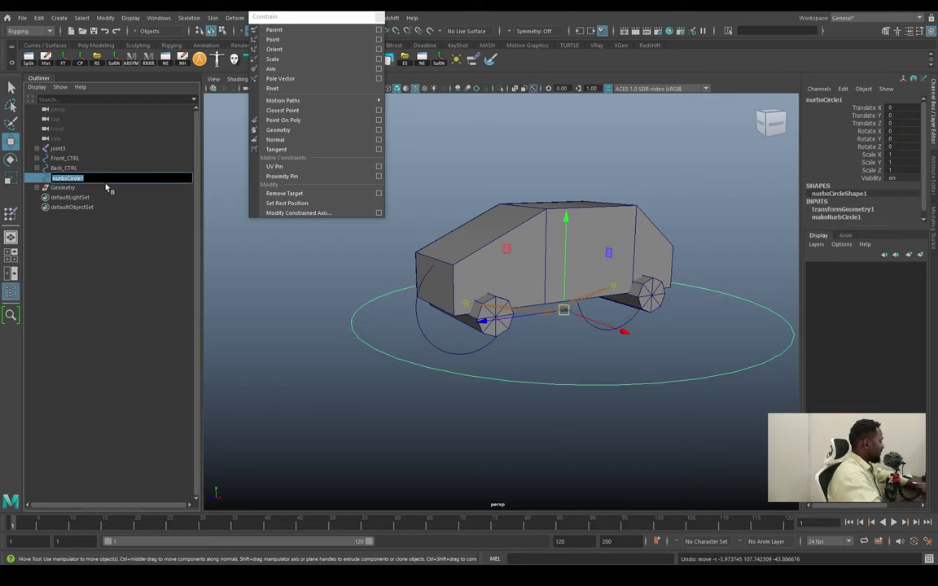
type("Main")
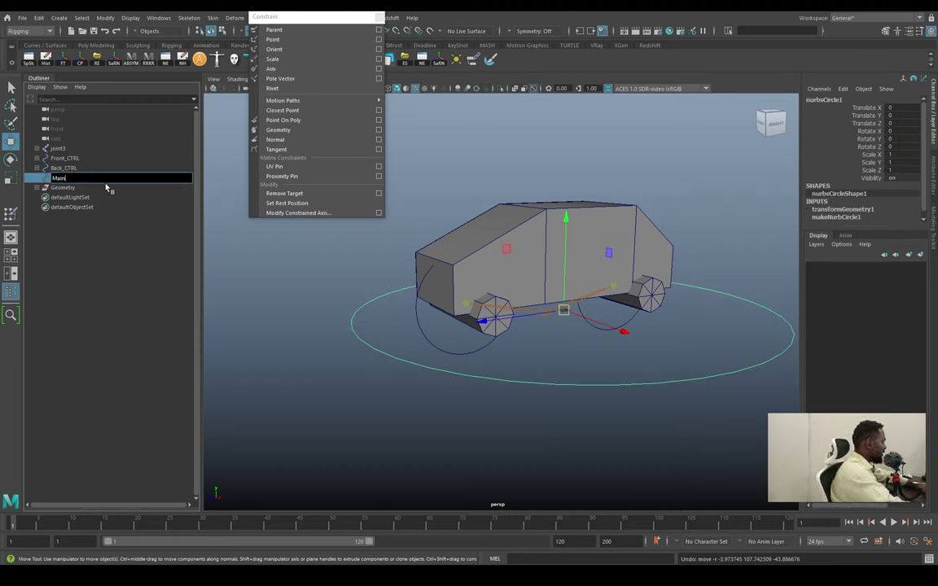
type("_CTRL")
key("Return")
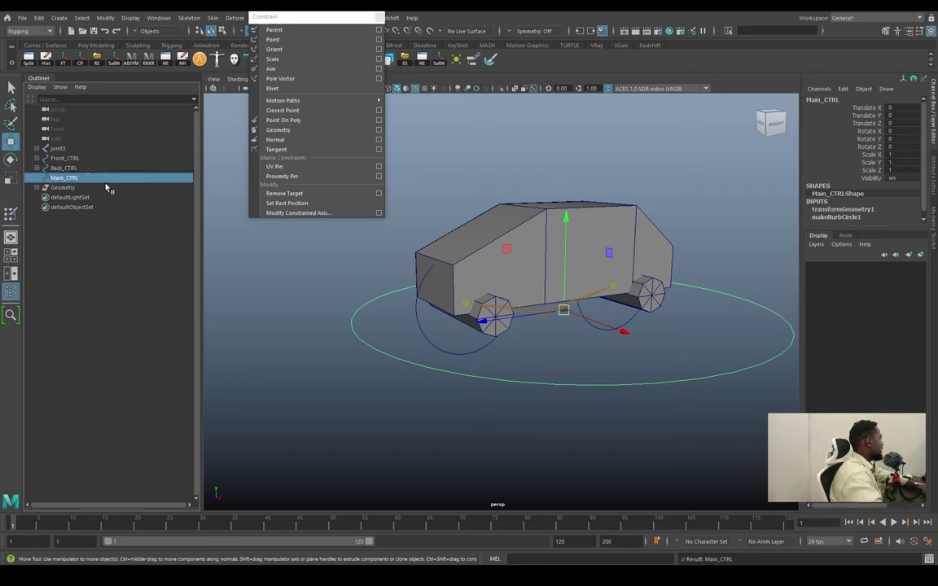
Group joint3 into a new group named Deformation.
left_click(59, 148)
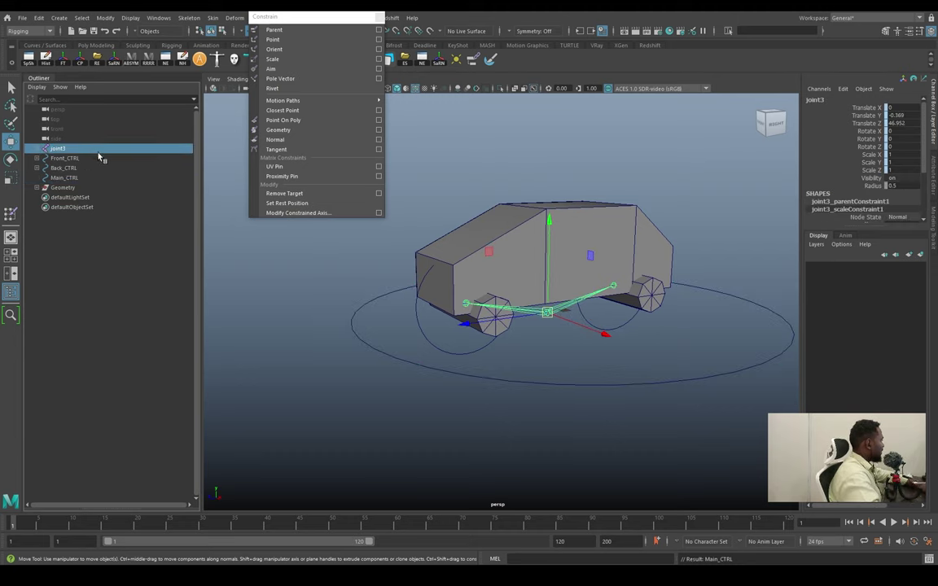
key("ctrl+g")
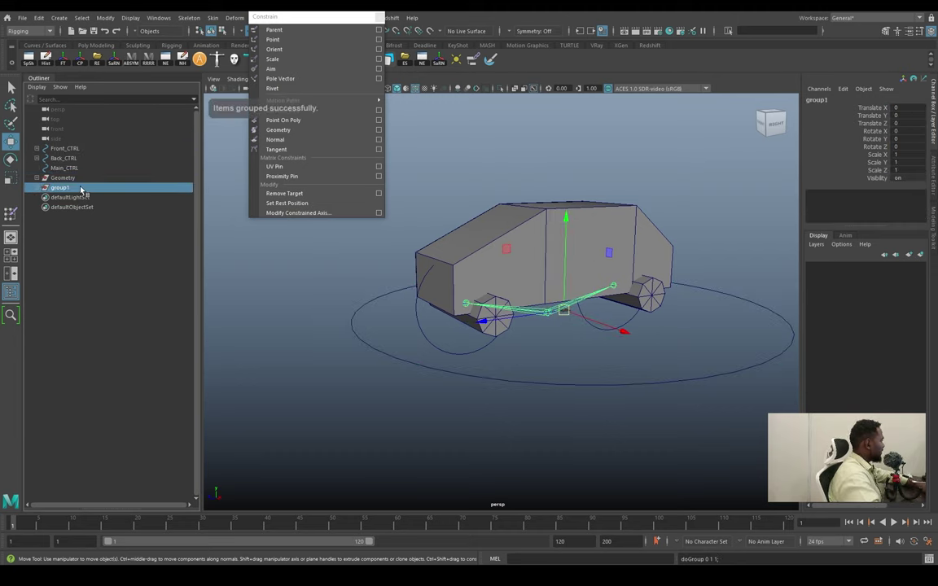
double_click(84, 187)
type("Deforma")
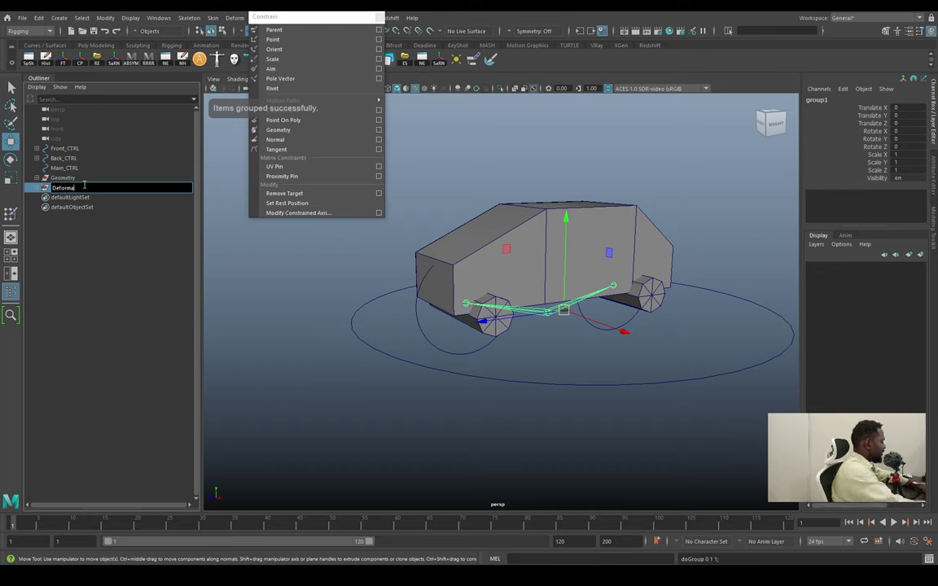
type("tion")
key("Return")
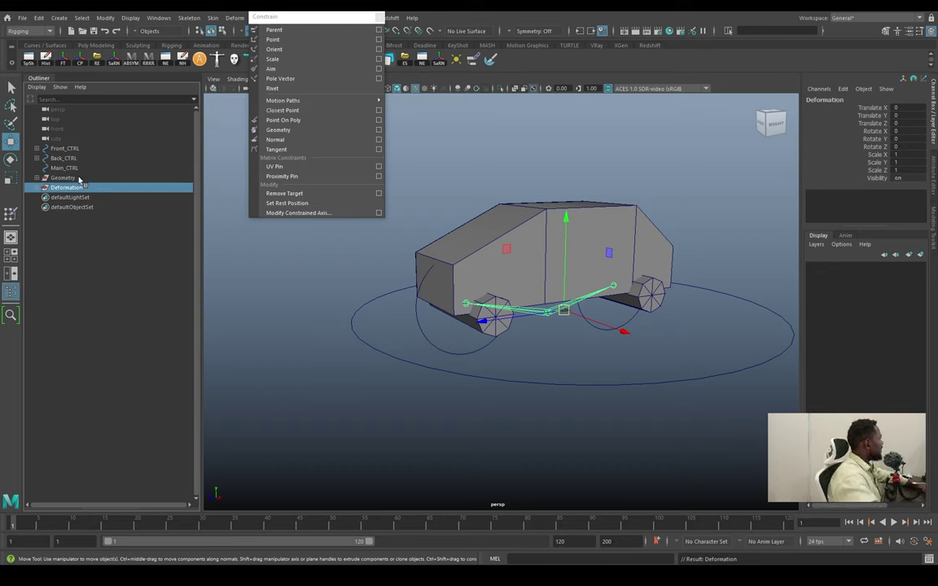
Group Geometry and Deformation together as Export.
left_click(74, 178, "ctrl")
key("ctrl+g")
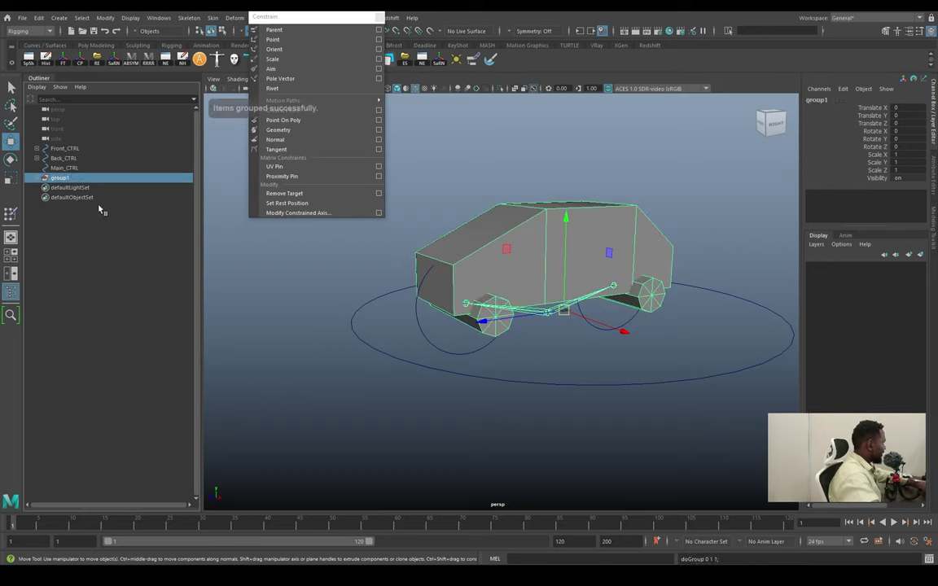
double_click(72, 177)
type("Expo")
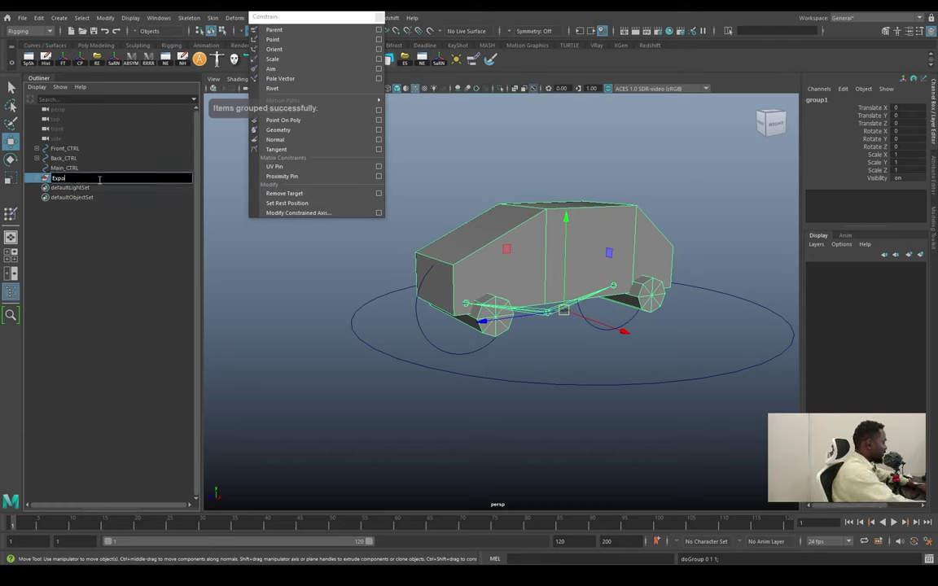
type("rt")
key("Return")
Group Front_CTRL, Back_CTRL, Main_CTRL and Export into a top-level Car_RIG group.
left_click(73, 149, "shift")
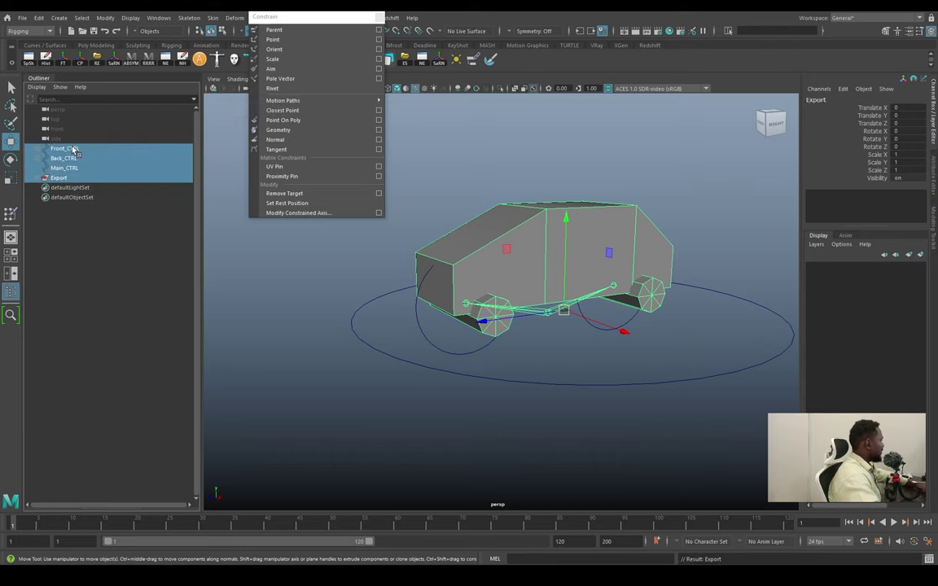
key("ctrl+g")
double_click(77, 148)
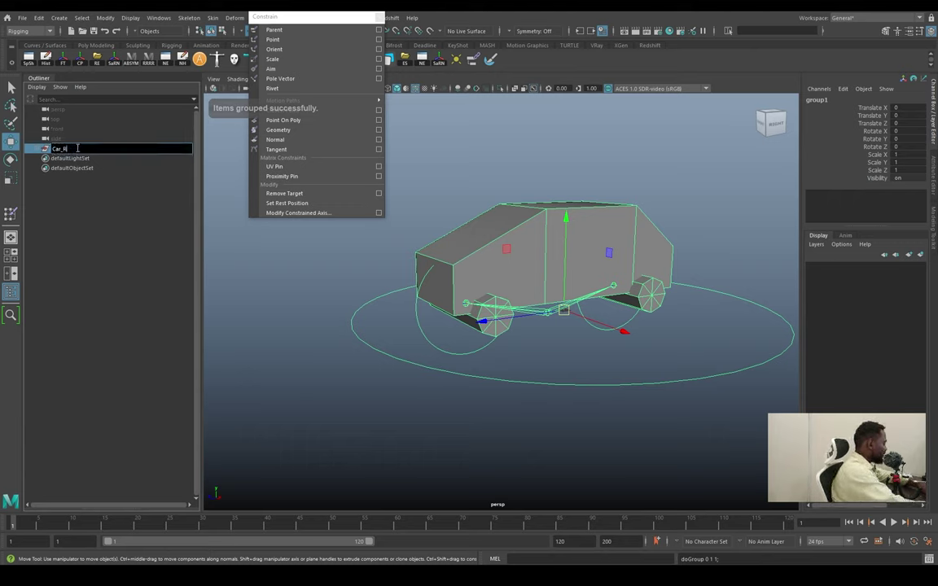
type("IG")
key("Return")
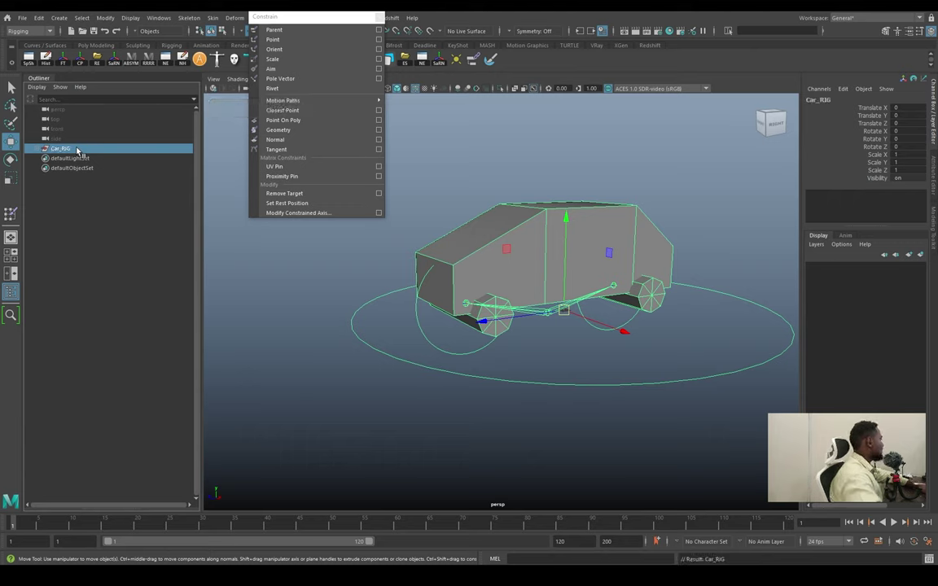
Test-move Main_CTRL, then delete its construction history via Edit > Delete by Type > History.
left_click(38, 149)
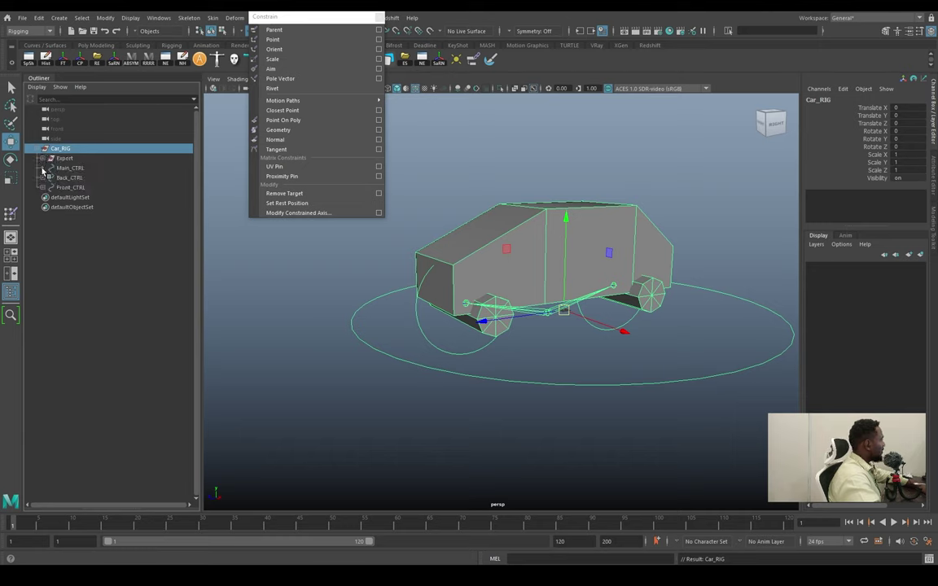
left_click(519, 384)
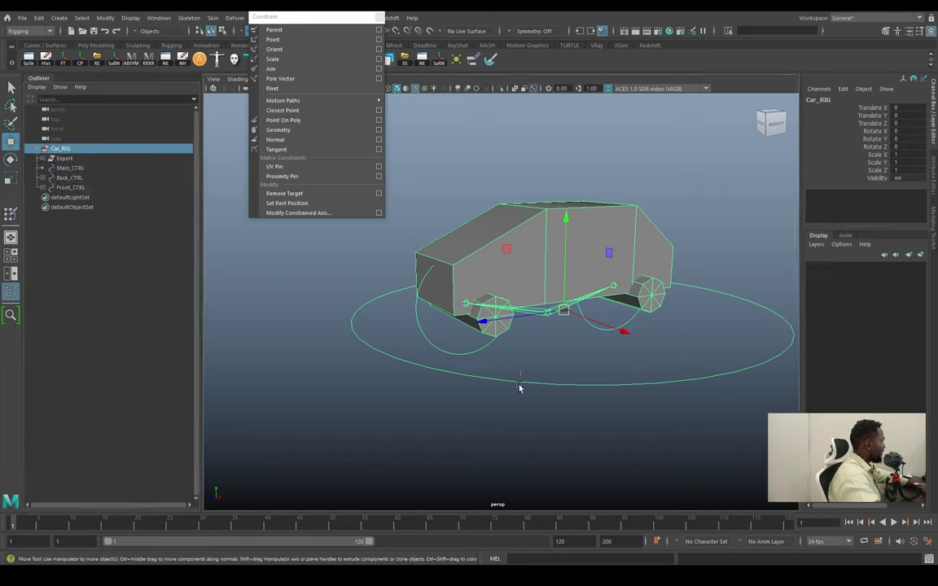
left_click_drag(519, 385, 545, 254)
key("ctrl+z")
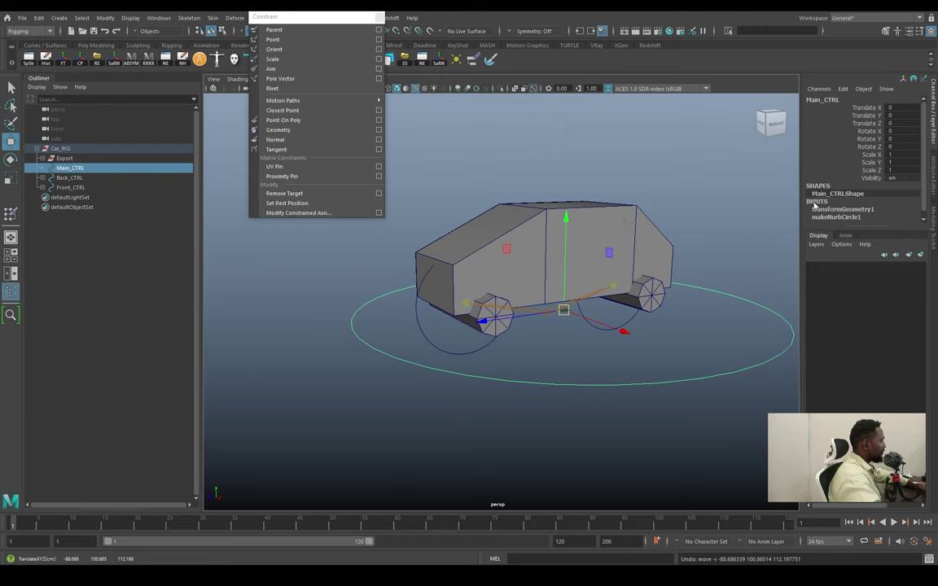
scroll(839, 198, "down", 1)
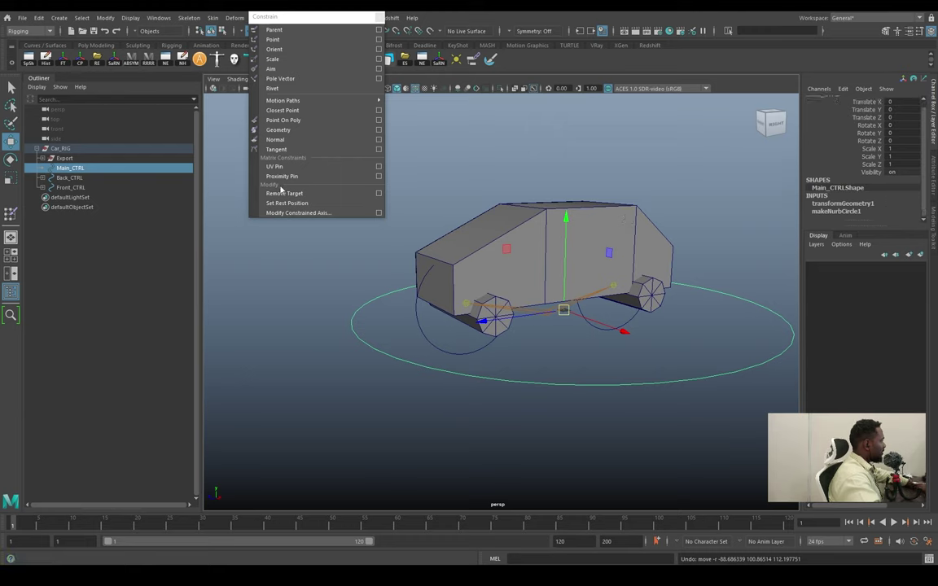
left_click(47, 60)
Test-move Main_CTRL with Back_CTRL, then Main_CTRL alone, undoing each move.
left_click(593, 425)
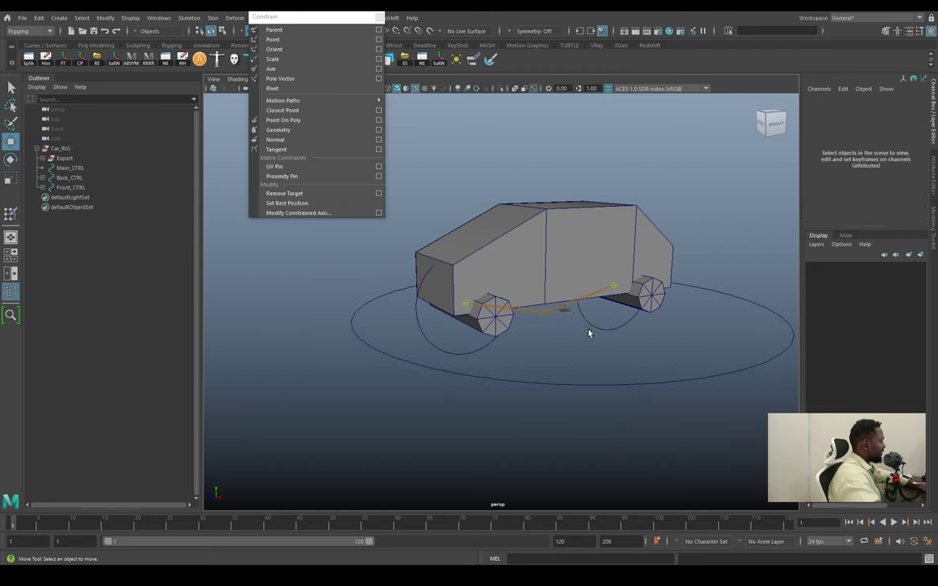
left_click_drag(591, 331, 601, 430)
left_click_drag(607, 293, 586, 288)
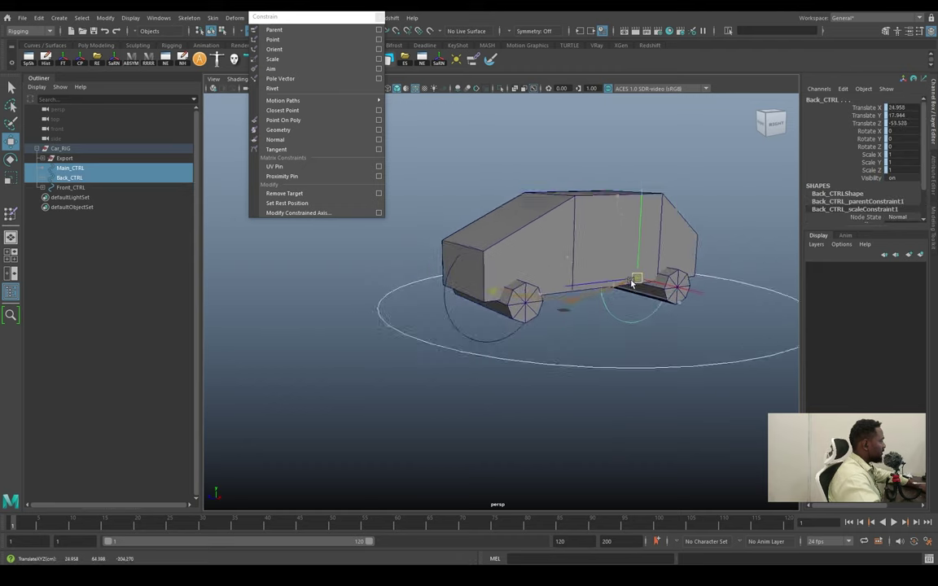
key("ctrl+z")
key("q")
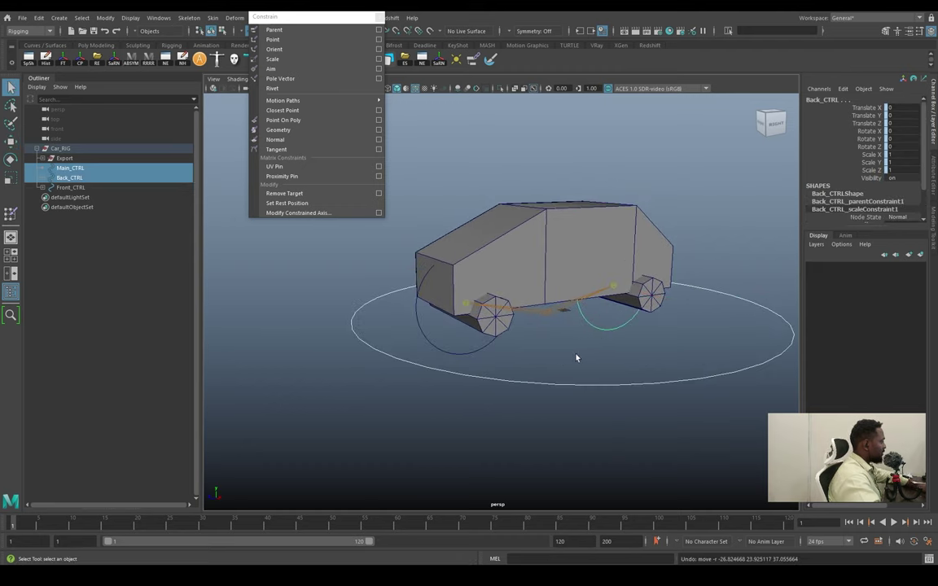
left_click(578, 383)
key("w")
left_click_drag(563, 309, 597, 268)
key("ctrl+z")
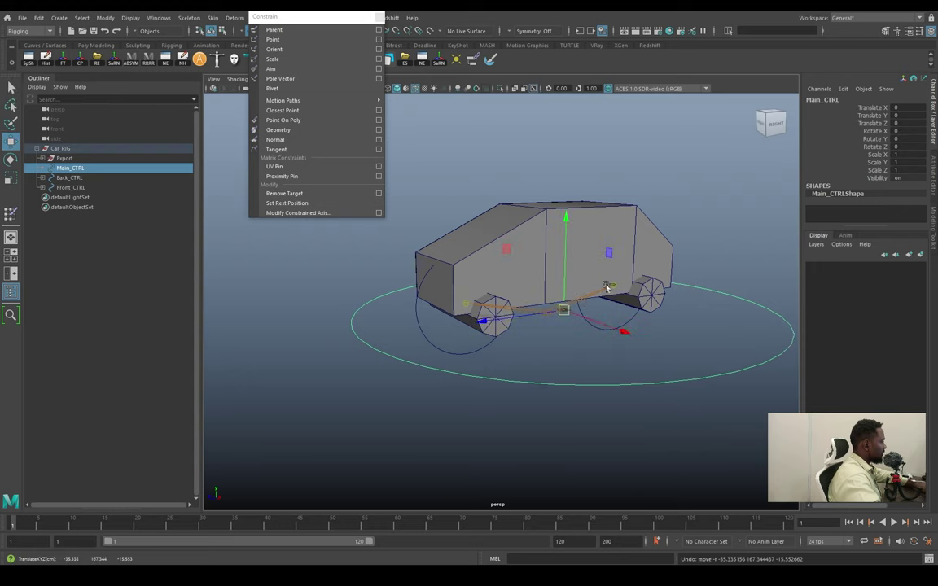
Check Back_CTRL and Front_CTRL, then test-move the whole rig with Main_CTRL and undo.
key("q")
left_click(608, 329)
scroll(859, 199, "down", 2)
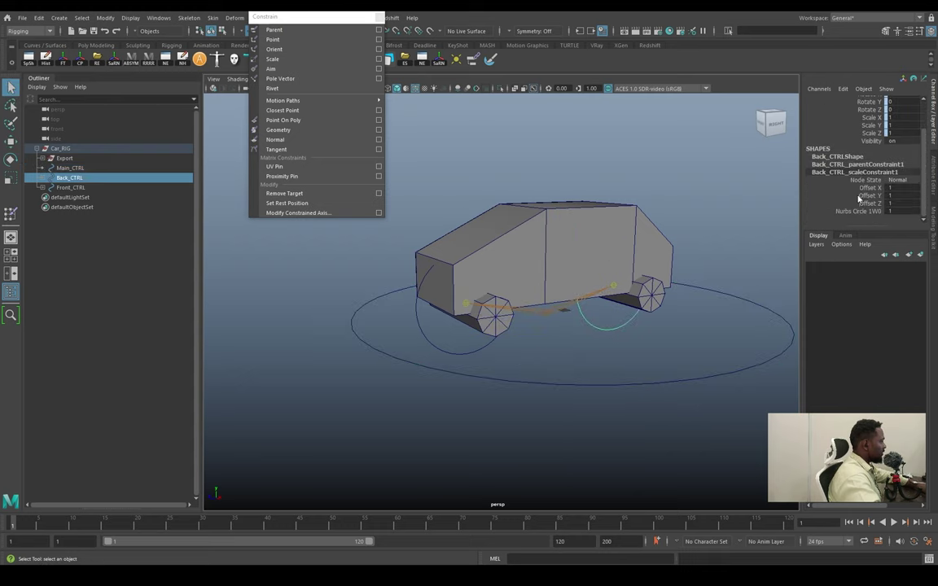
left_click_drag(482, 360, 484, 361)
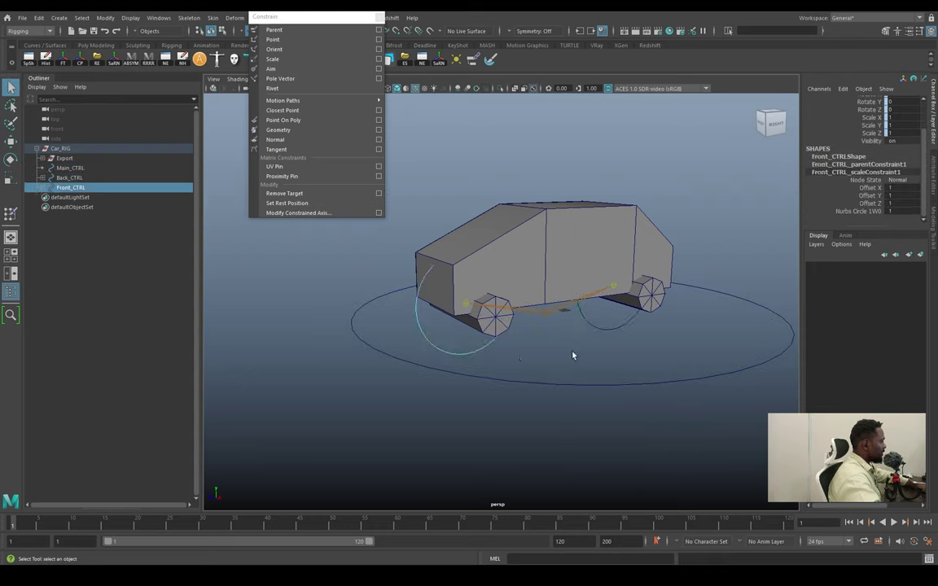
left_click(590, 383)
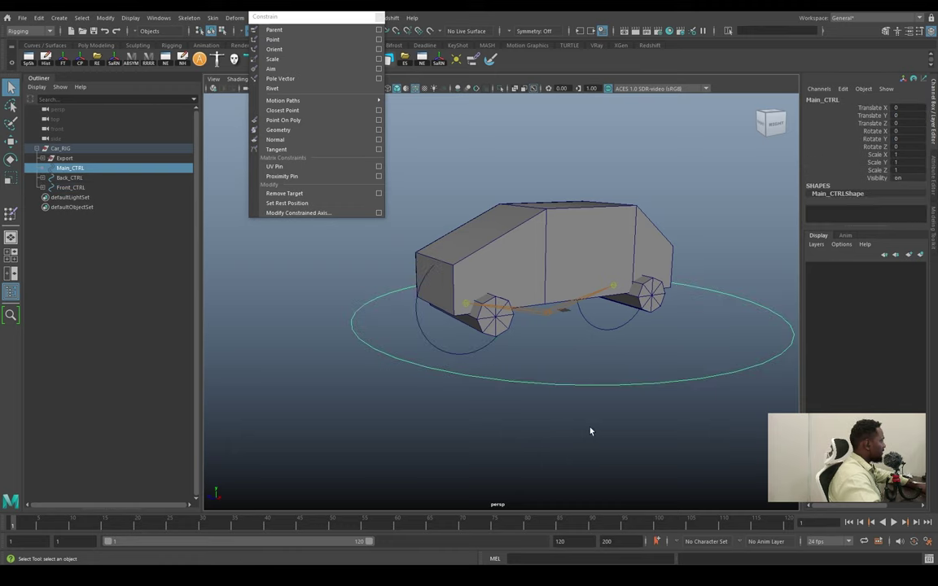
key("w")
mouse_move(572, 318)
left_mouse_down()
mouse_move(540, 283)
mouse_move(558, 286)
left_mouse_up()
key("ctrl+z")
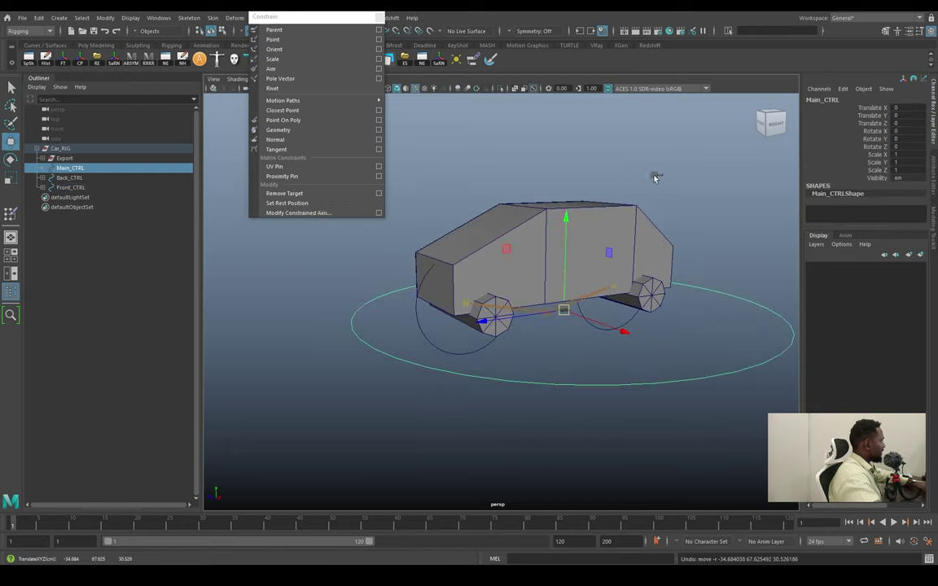
left_click(644, 175)
Open Save As and browse to Documents > Unreal Projects.
key("ctrl+shift+s")
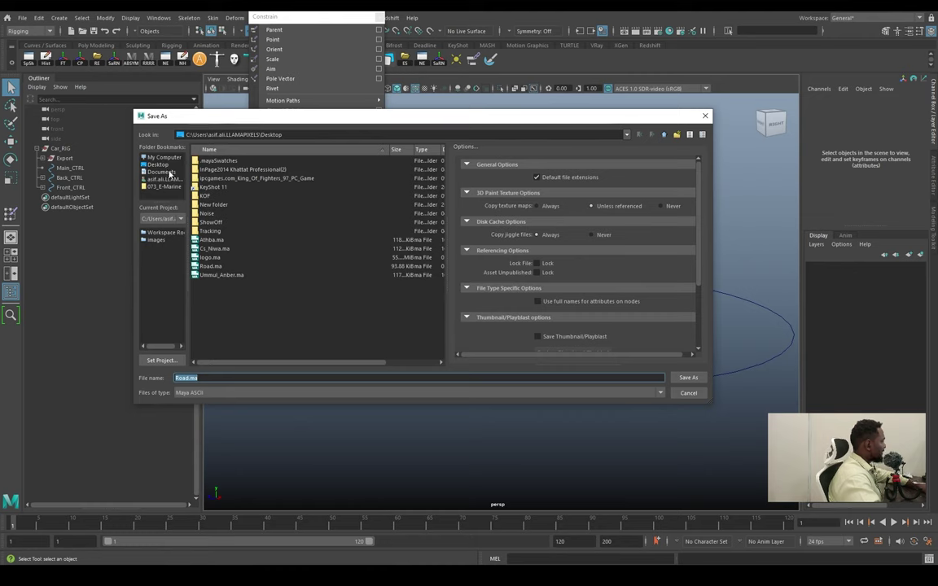
left_click(163, 157)
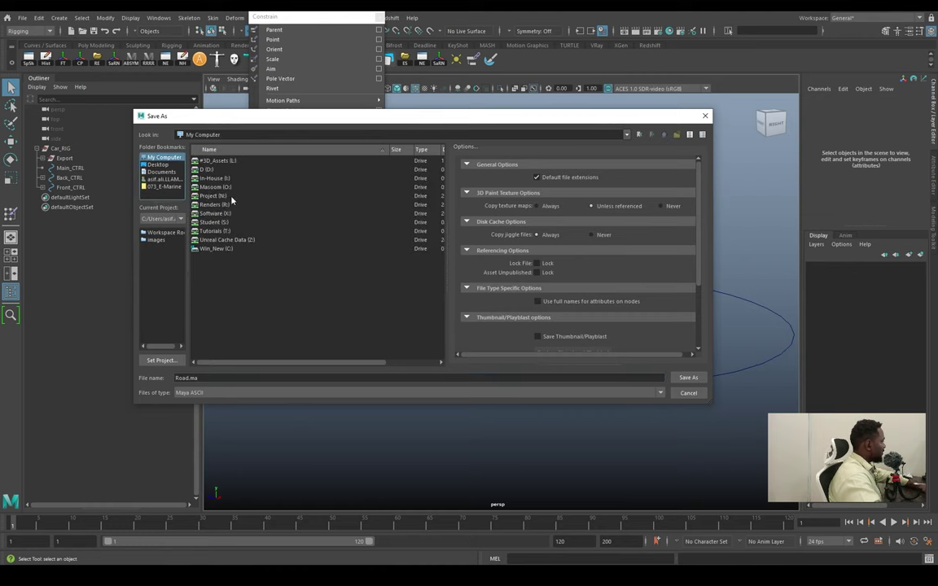
left_click(161, 172)
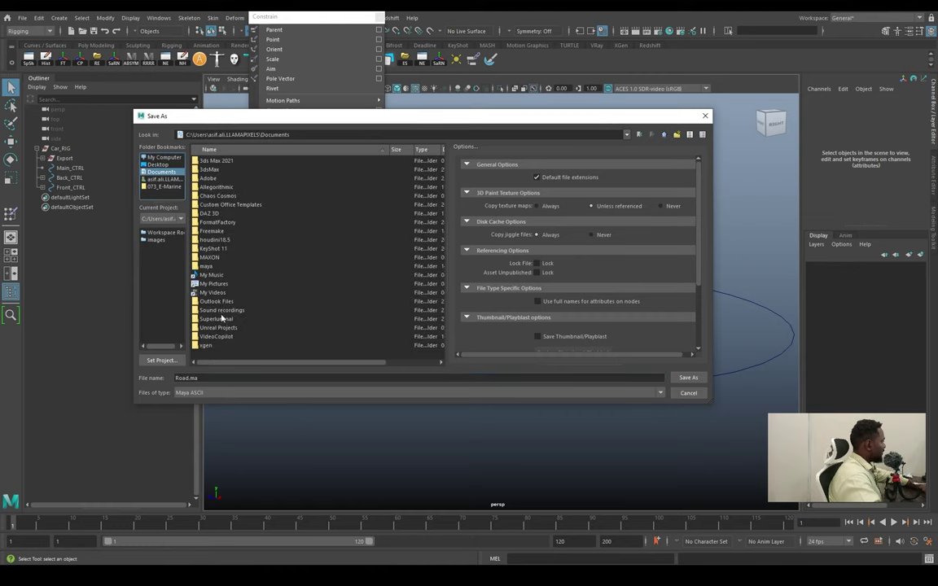
double_click(227, 328)
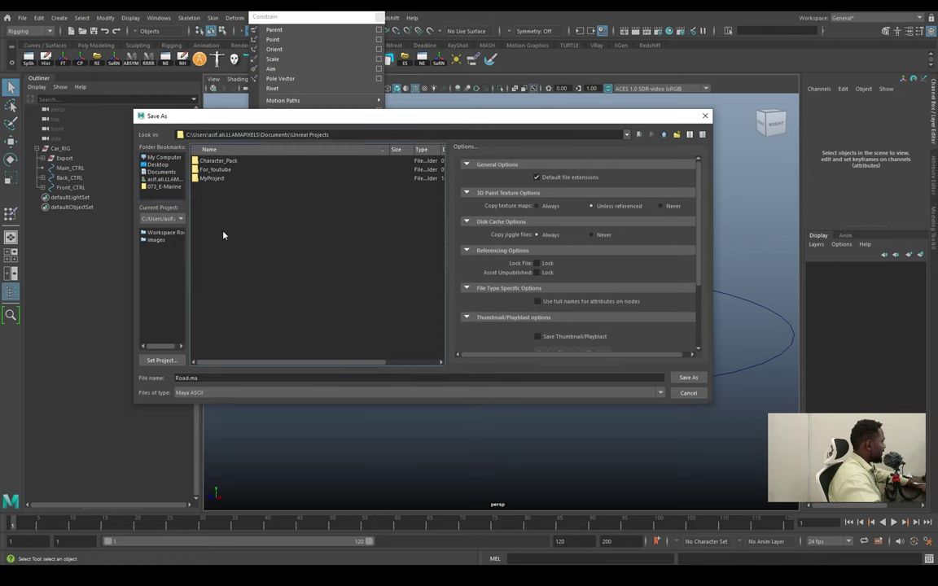
double_click(217, 169)
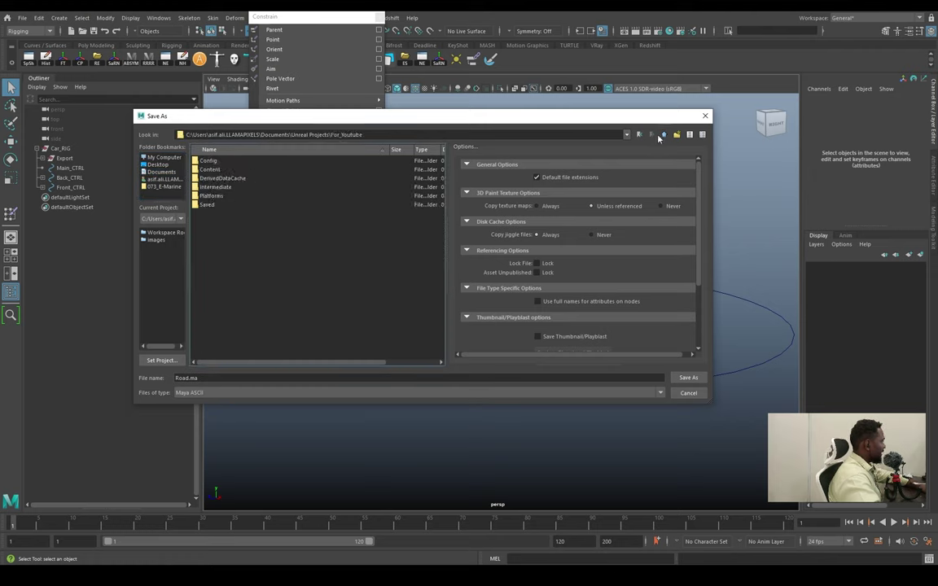
left_click(663, 137)
Create a Rig folder there and save the scene inside it as Car_GIR.
right_click(350, 269)
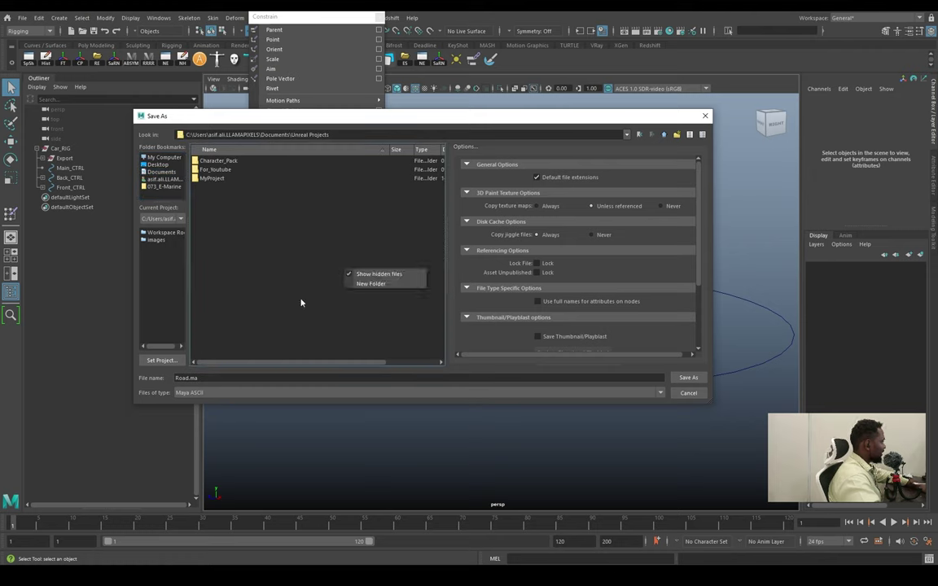
left_click(358, 282)
type("Rig")
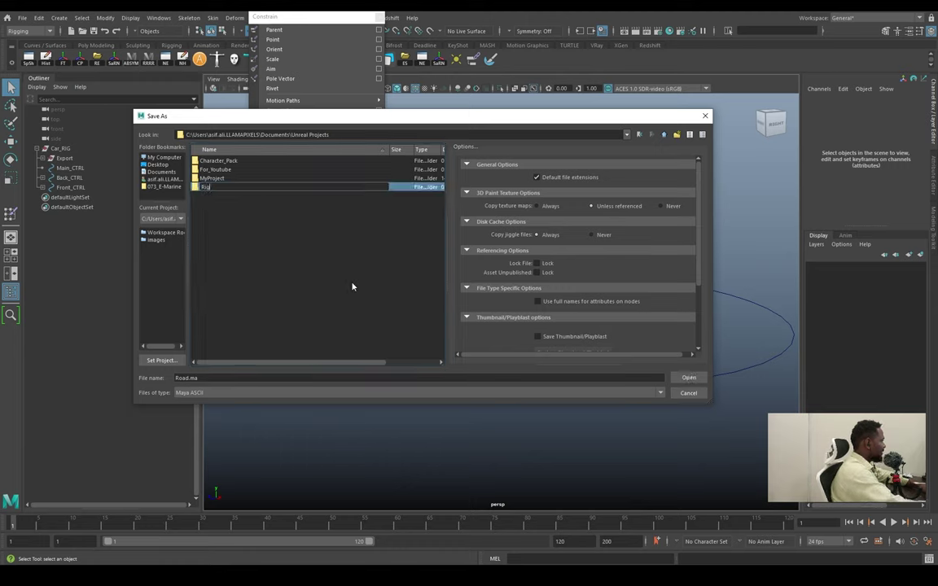
key("Return")
key("Return")
left_click_drag(200, 378, 109, 372)
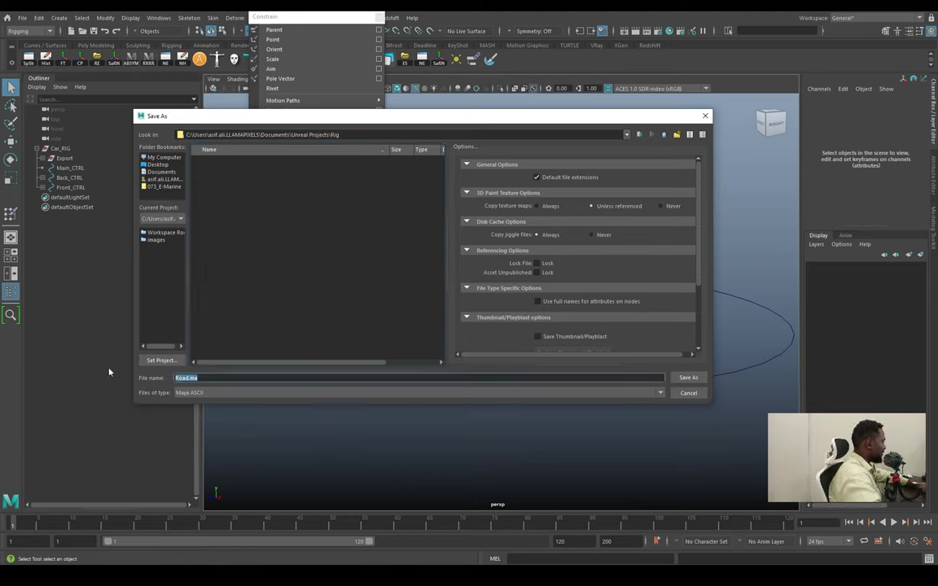
type("Car_RIG")
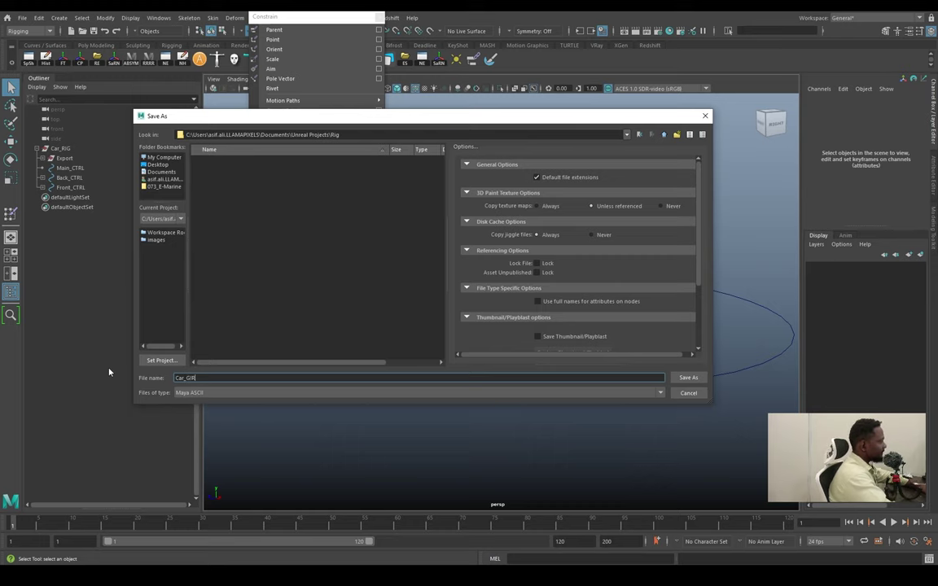
key("Return")
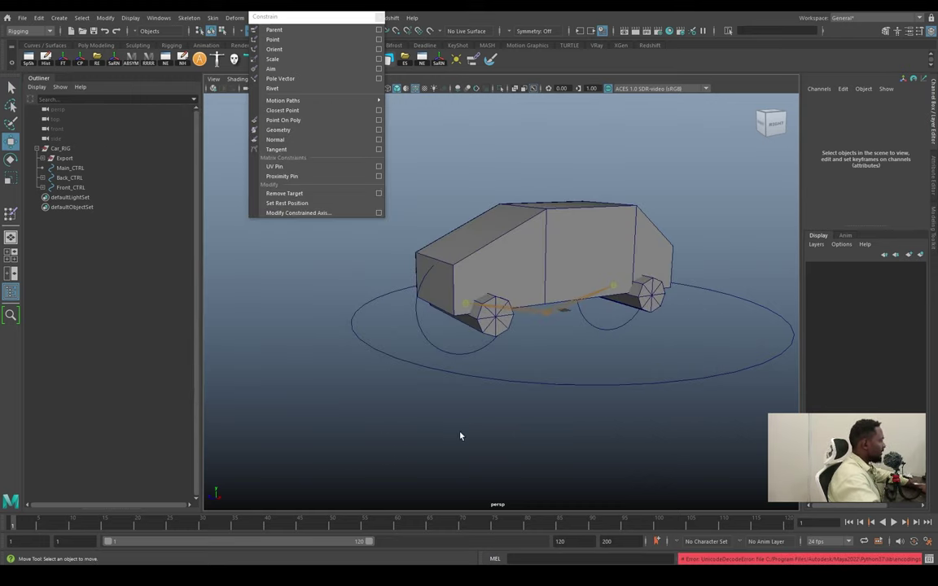
Start a new scene, then reopen recent Road.ma and select the road and its path.
key("ctrl+n")
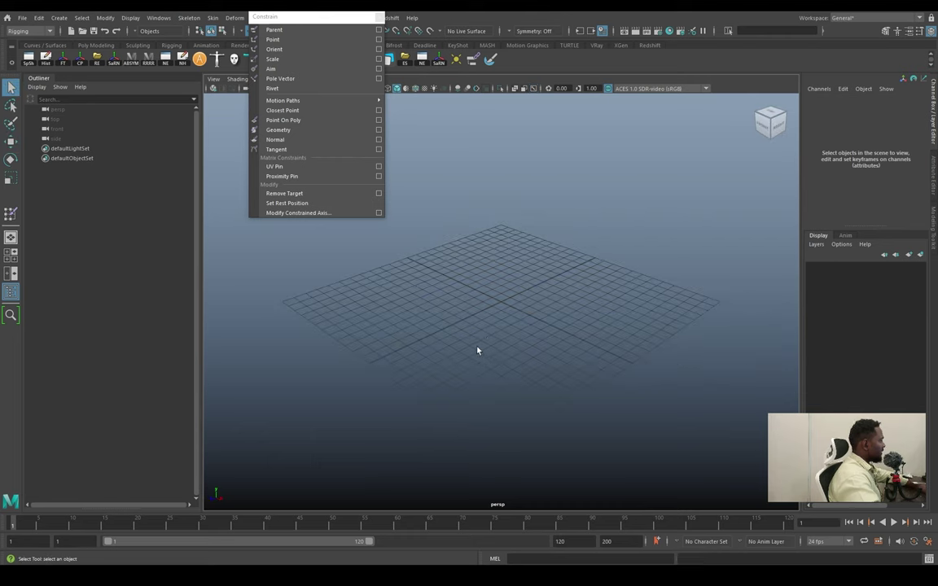
left_click(23, 17)
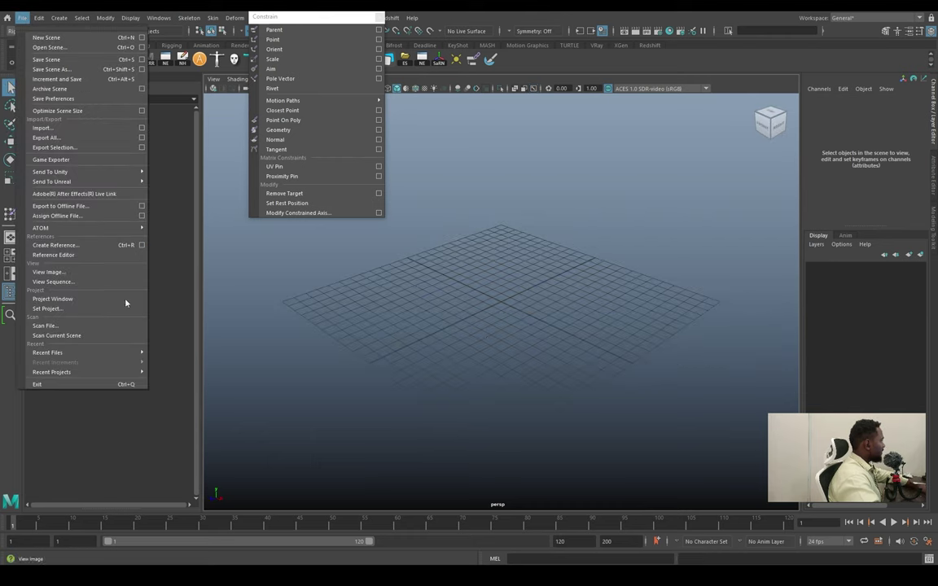
mouse_move(49, 352)
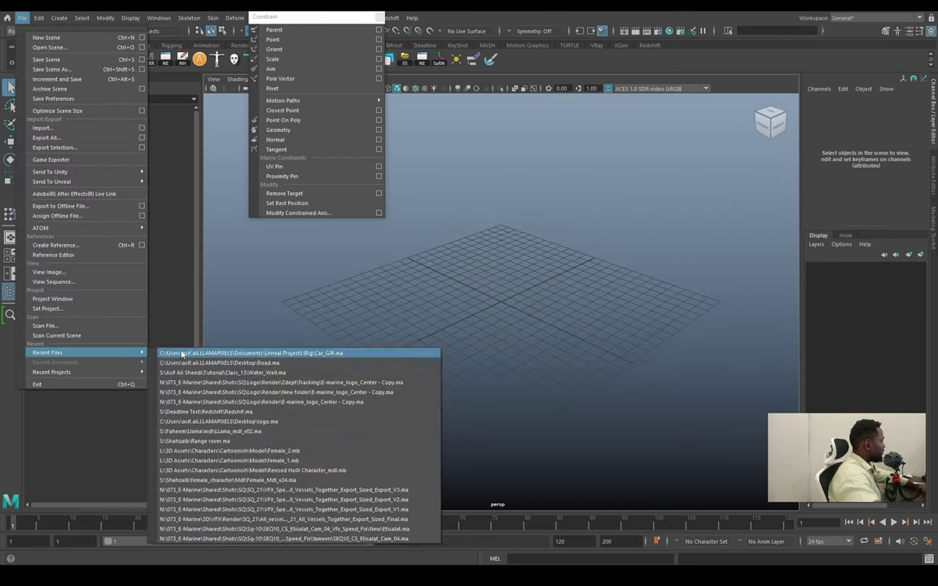
left_click(216, 362)
left_click(468, 292)
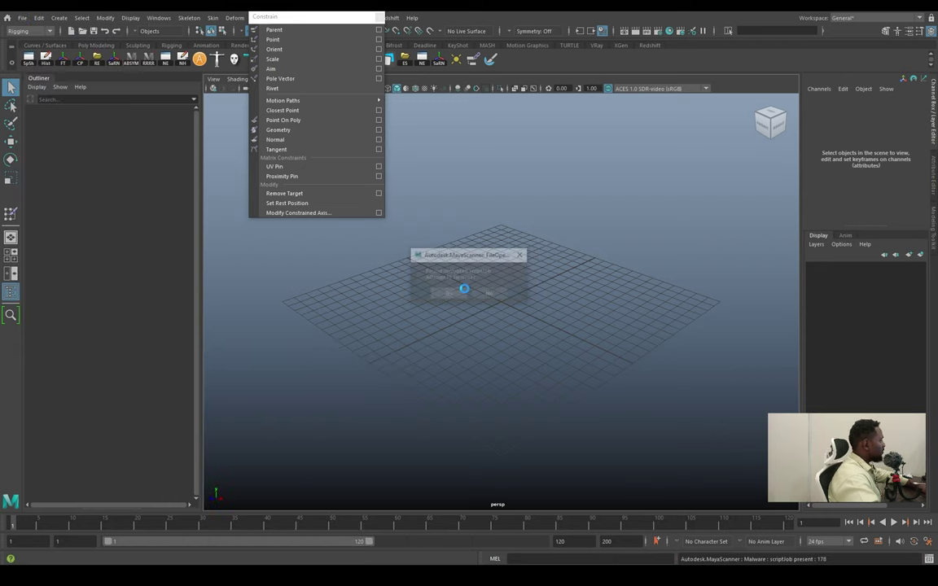
left_click(446, 293)
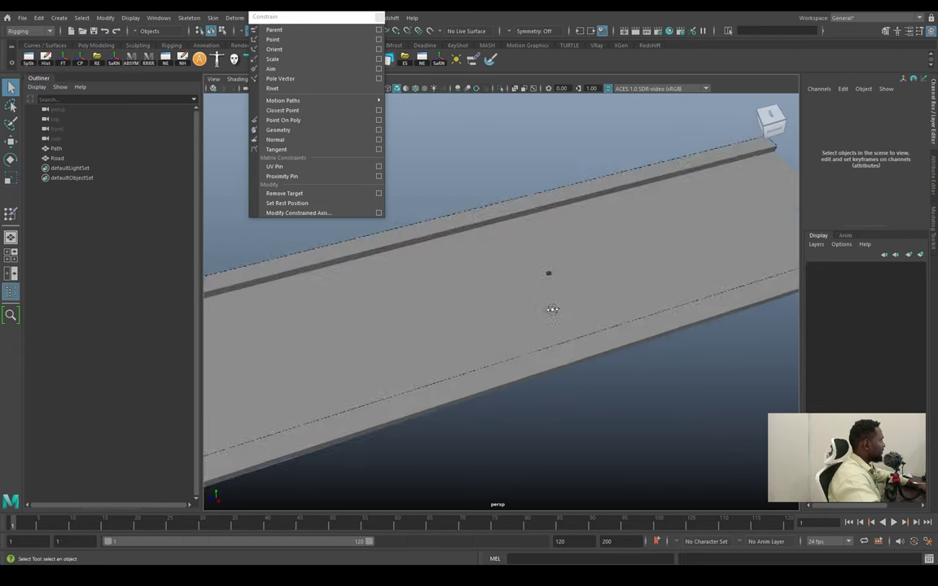
left_click(555, 289)
scroll(502, 275, "down", 1)
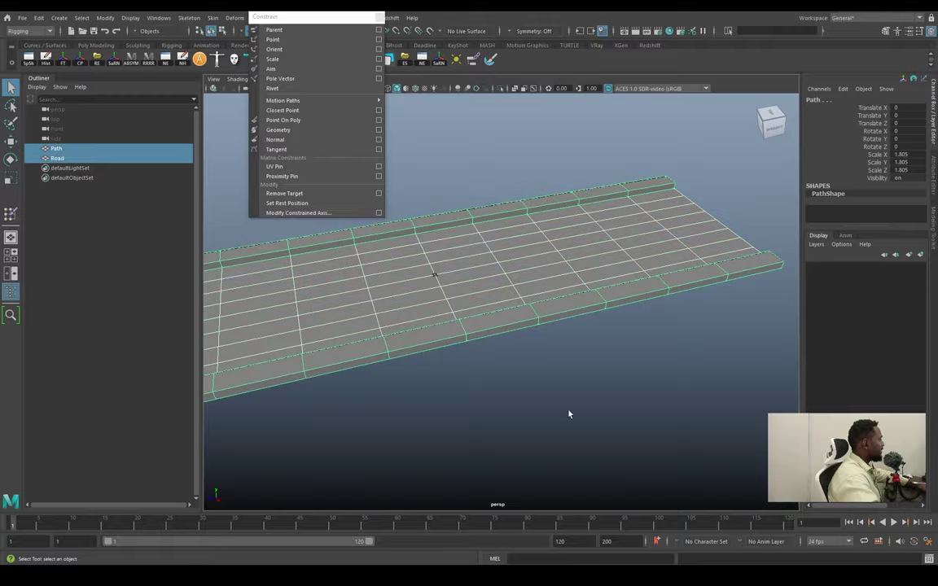